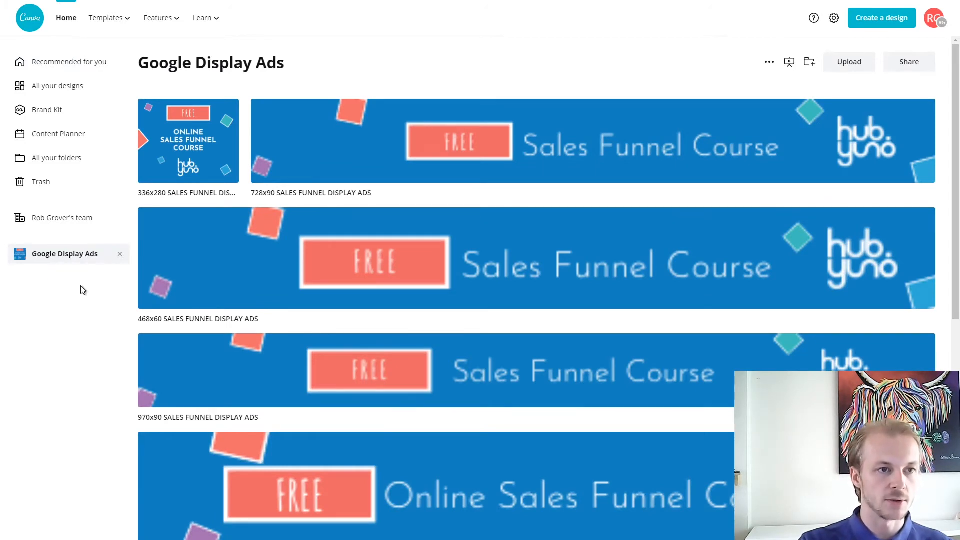
Step: Open the 336x280 Sales Funnel display ads design and look over its first three pages
{"action": "left_click", "coordinate": [193, 157]}
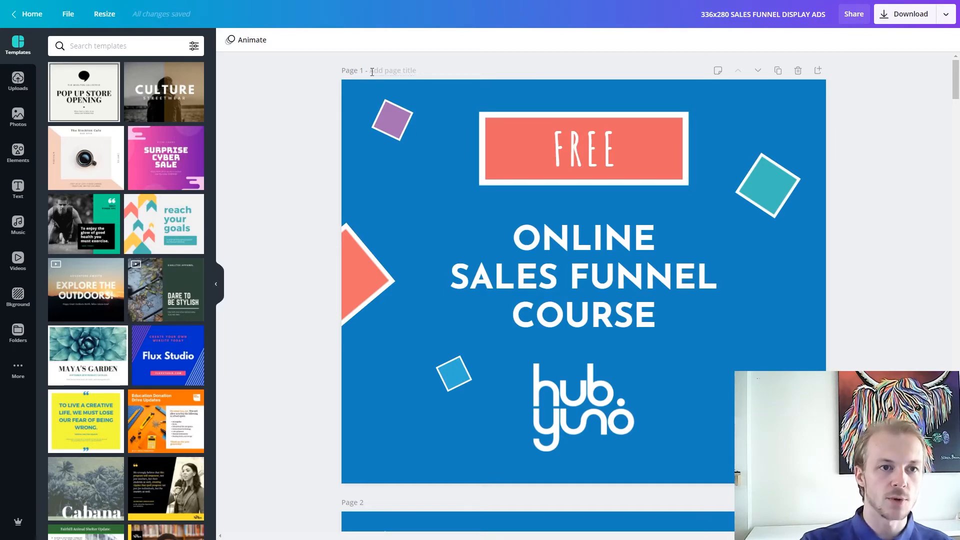
{"action": "scroll", "coordinate": [449, 121], "scroll_direction": "down", "scroll_amount": 14}
{"action": "scroll", "coordinate": [454, 173], "scroll_direction": "down", "scroll_amount": 12}
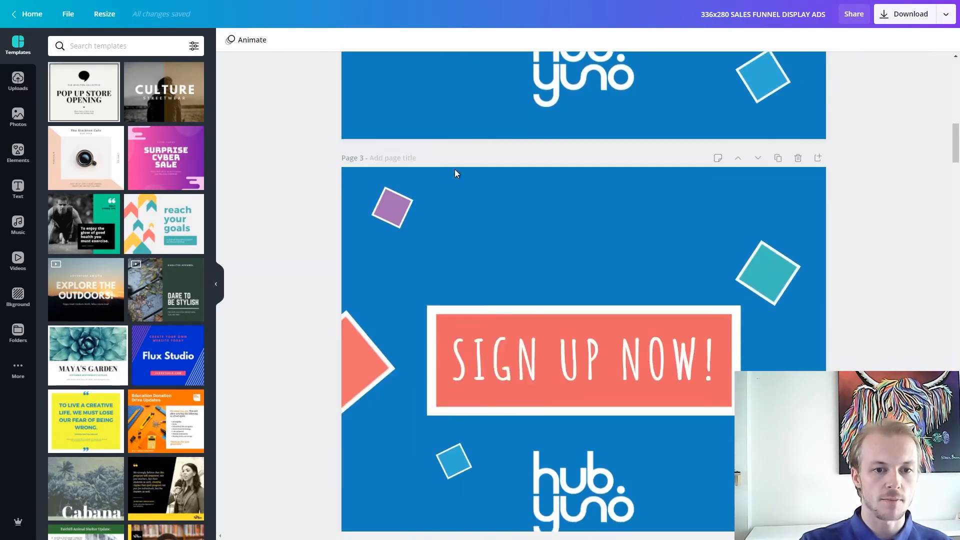
{"action": "scroll", "coordinate": [448, 215], "scroll_direction": "up", "scroll_amount": 13}
{"action": "scroll", "coordinate": [447, 211], "scroll_direction": "up", "scroll_amount": 15}
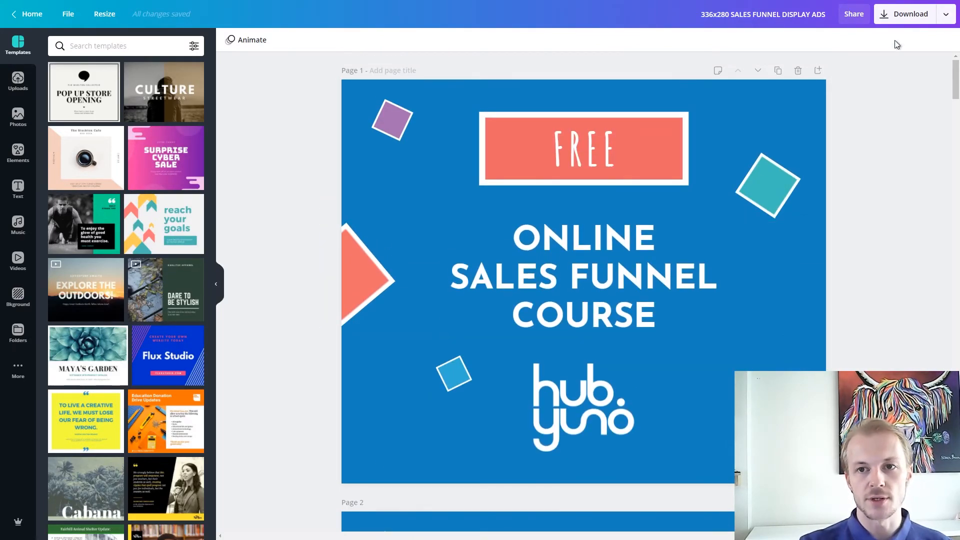
Step: Examine the GIF file type and its page selection in the download settings, and leave without downloading
{"action": "left_click", "coordinate": [901, 20]}
{"action": "left_click", "coordinate": [875, 86]}
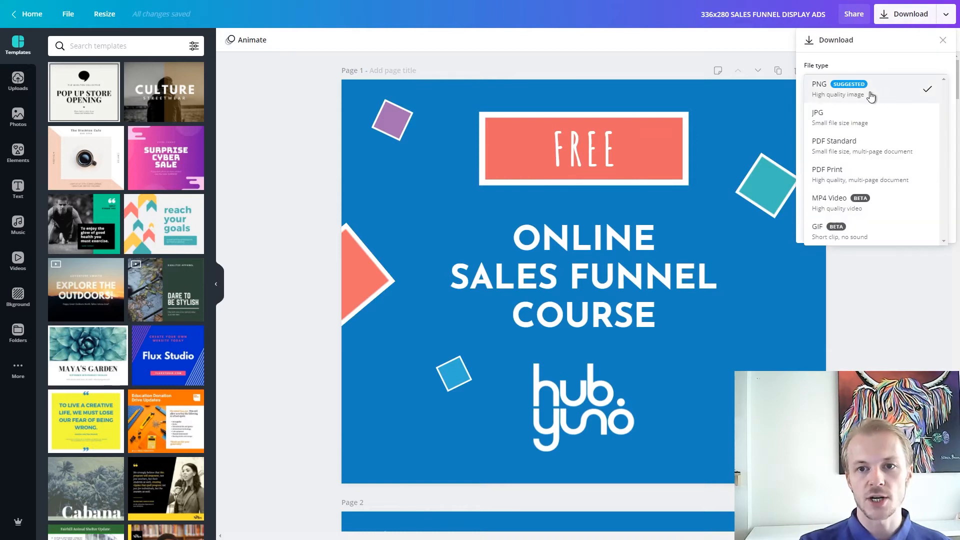
{"action": "left_click", "coordinate": [871, 221]}
{"action": "left_click", "coordinate": [850, 128]}
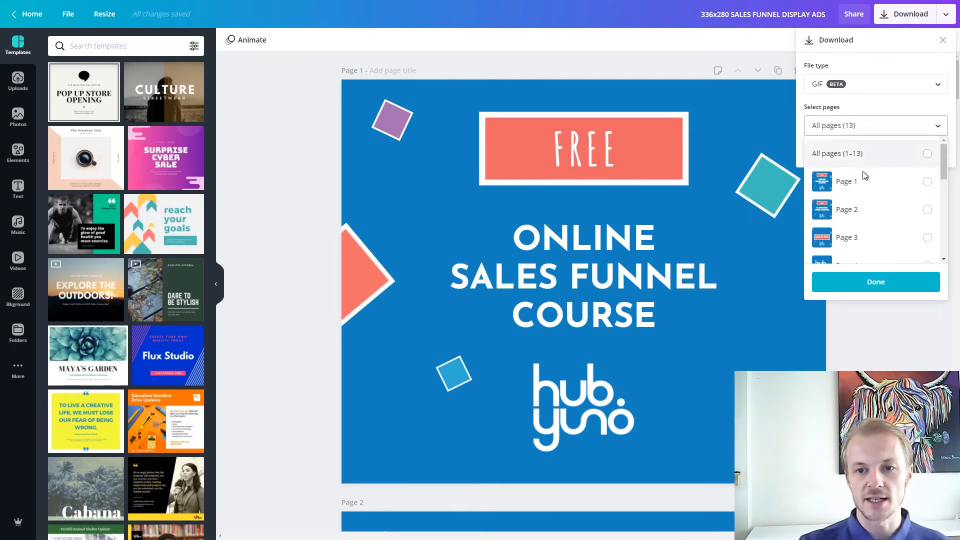
{"action": "left_click", "coordinate": [871, 331]}
{"action": "left_click", "coordinate": [267, 169]}
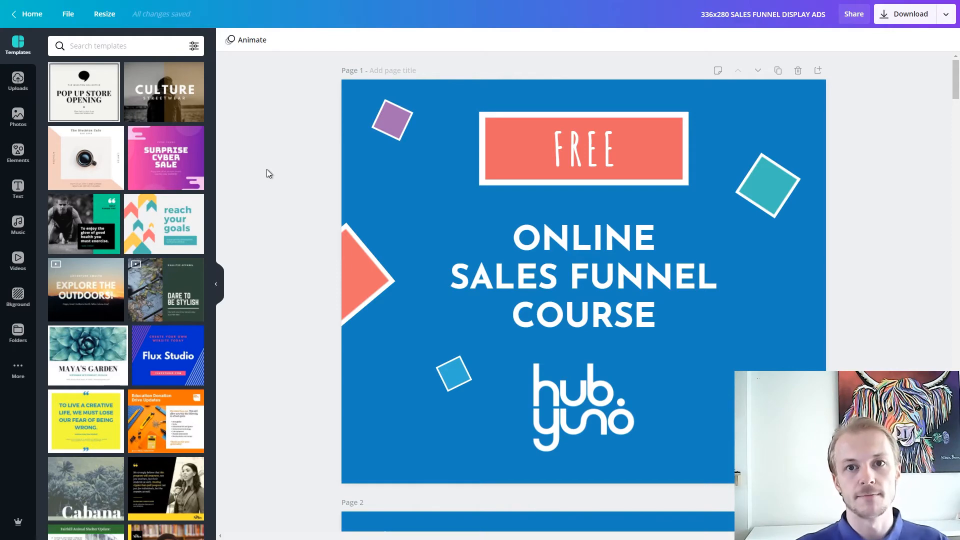
Step: Review the frames of the first ad on pages 1 to 3, from the course title to the sign-up call
{"action": "scroll", "coordinate": [665, 212], "scroll_direction": "down", "scroll_amount": 2}
{"action": "scroll", "coordinate": [665, 212], "scroll_direction": "up", "scroll_amount": 2}
{"action": "scroll", "coordinate": [608, 241], "scroll_direction": "down", "scroll_amount": 6}
{"action": "scroll", "coordinate": [551, 293], "scroll_direction": "up", "scroll_amount": 4}
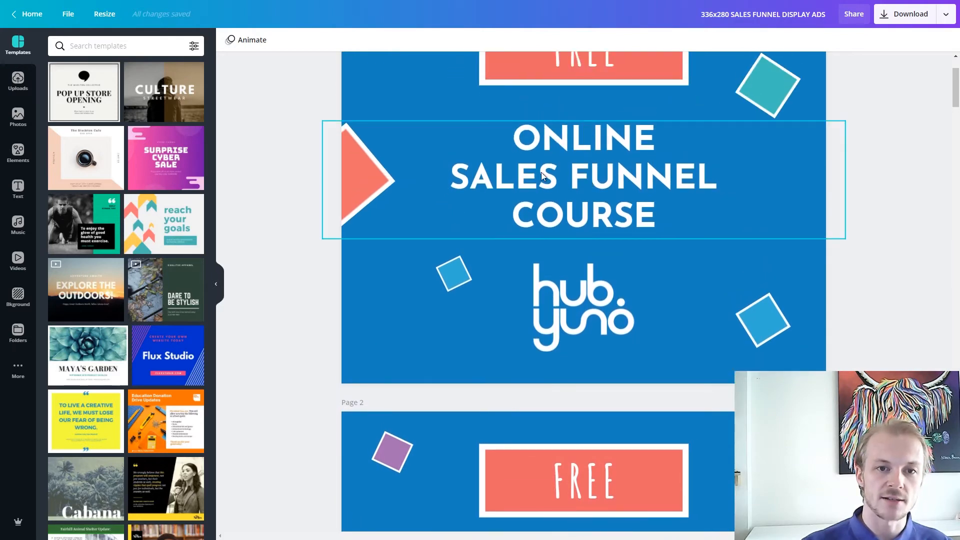
{"action": "scroll", "coordinate": [579, 170], "scroll_direction": "down", "scroll_amount": 5}
{"action": "scroll", "coordinate": [583, 150], "scroll_direction": "up", "scroll_amount": 2}
{"action": "scroll", "coordinate": [590, 135], "scroll_direction": "down", "scroll_amount": 4}
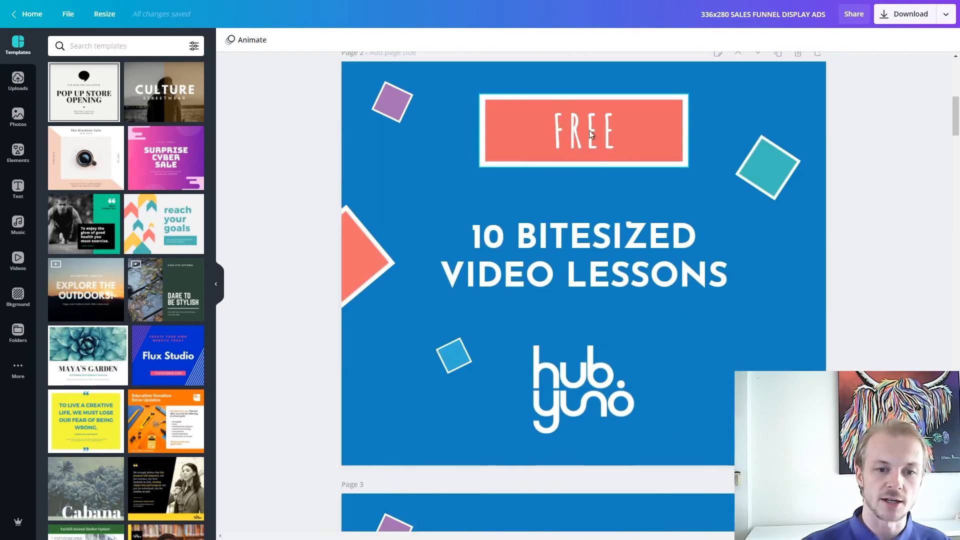
{"action": "scroll", "coordinate": [650, 280], "scroll_direction": "down", "scroll_amount": 4}
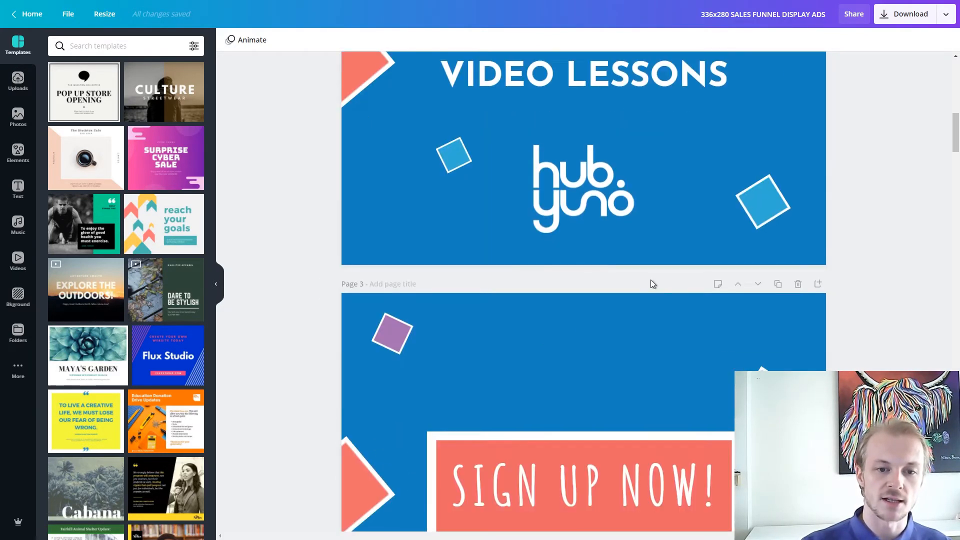
{"action": "scroll", "coordinate": [650, 280], "scroll_direction": "down", "scroll_amount": 4}
{"action": "scroll", "coordinate": [772, 263], "scroll_direction": "down", "scroll_amount": 1}
{"action": "scroll", "coordinate": [772, 262], "scroll_direction": "up", "scroll_amount": 7}
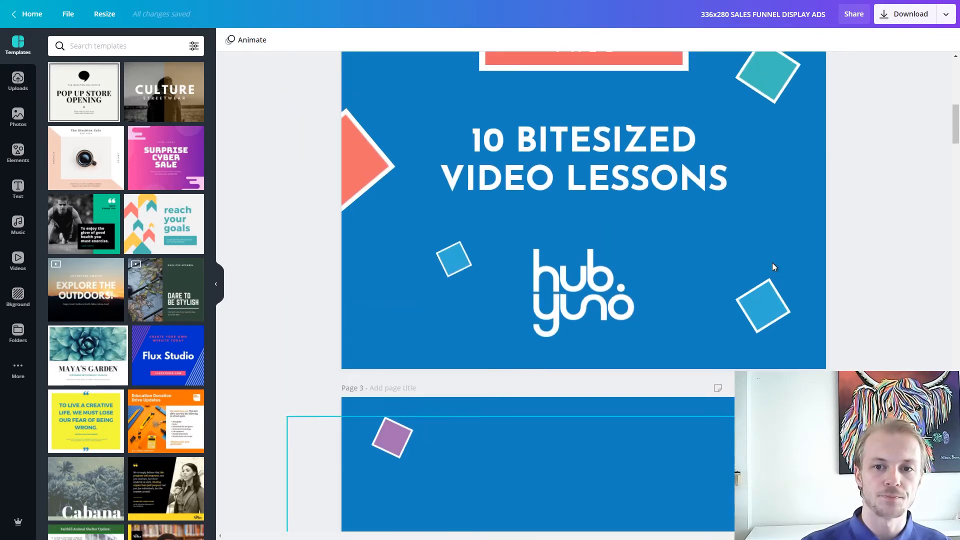
Step: Review the frames of the next ad from page 5 onward, comparing their headline text
{"action": "scroll", "coordinate": [772, 263], "scroll_direction": "down", "scroll_amount": 15}
{"action": "scroll", "coordinate": [772, 262], "scroll_direction": "down", "scroll_amount": 8}
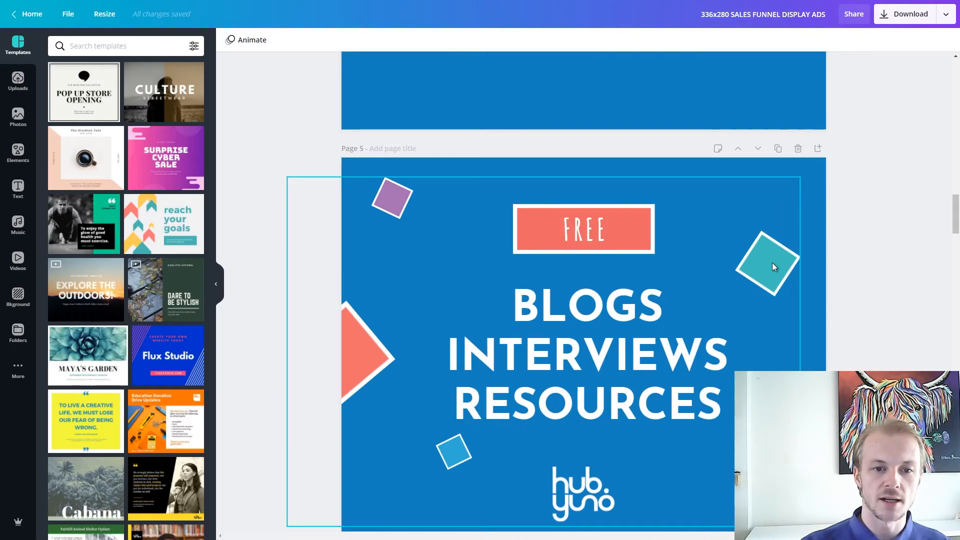
{"action": "scroll", "coordinate": [772, 263], "scroll_direction": "down", "scroll_amount": 2}
{"action": "scroll", "coordinate": [555, 239], "scroll_direction": "up", "scroll_amount": 2}
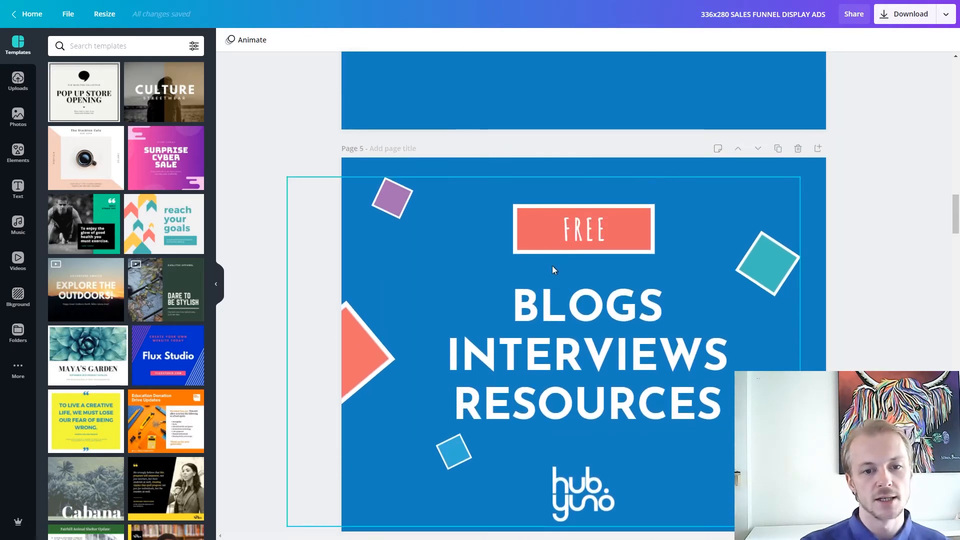
{"action": "scroll", "coordinate": [552, 266], "scroll_direction": "down", "scroll_amount": 10}
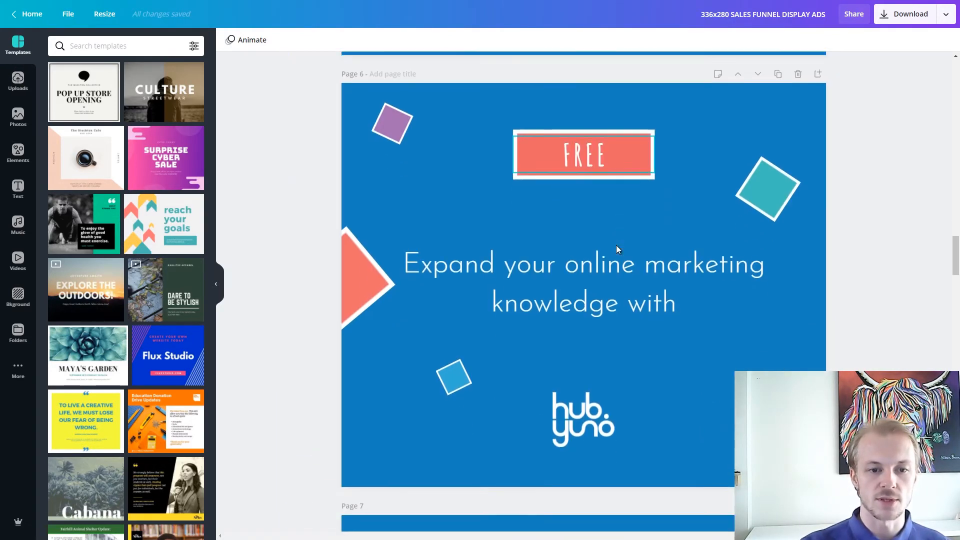
{"action": "scroll", "coordinate": [616, 247], "scroll_direction": "down", "scroll_amount": 1}
{"action": "scroll", "coordinate": [485, 251], "scroll_direction": "down", "scroll_amount": 3}
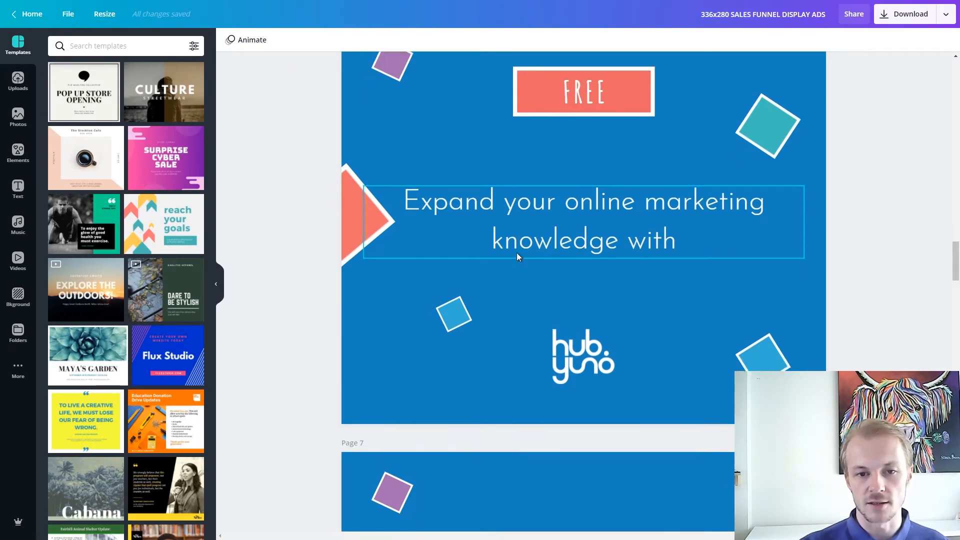
{"action": "scroll", "coordinate": [613, 160], "scroll_direction": "down", "scroll_amount": 4}
{"action": "scroll", "coordinate": [731, 153], "scroll_direction": "up", "scroll_amount": 8}
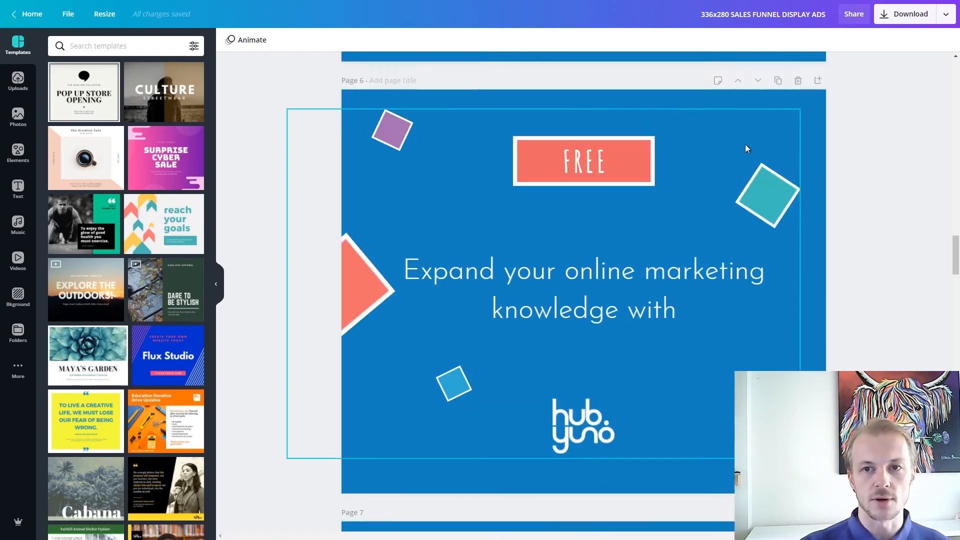
Step: Check which individual pages can be picked for a GIF download, and close the settings without exporting
{"action": "left_click", "coordinate": [895, 18]}
{"action": "left_click", "coordinate": [875, 84]}
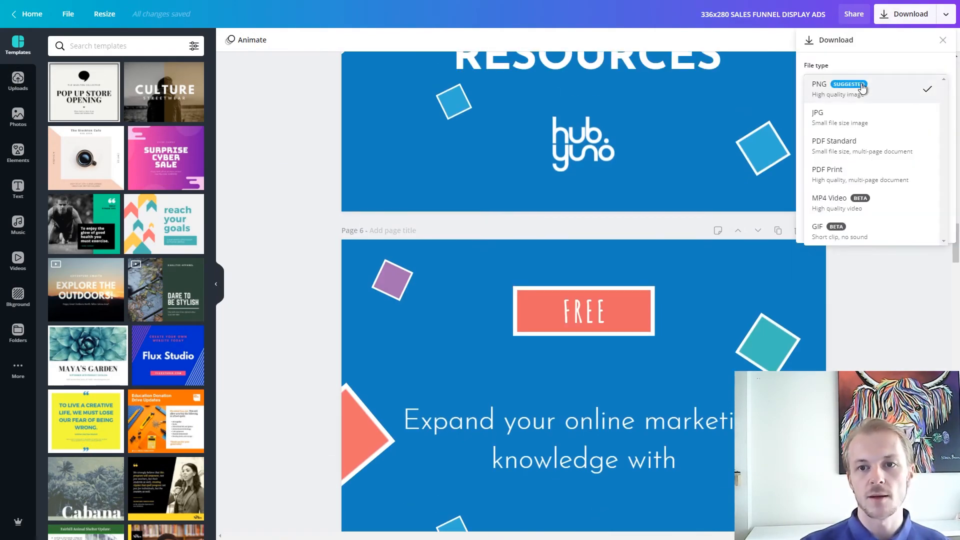
{"action": "left_click", "coordinate": [842, 231]}
{"action": "left_click", "coordinate": [877, 127]}
{"action": "scroll", "coordinate": [850, 215], "scroll_direction": "down", "scroll_amount": 3}
{"action": "scroll", "coordinate": [858, 225], "scroll_direction": "down", "scroll_amount": 2}
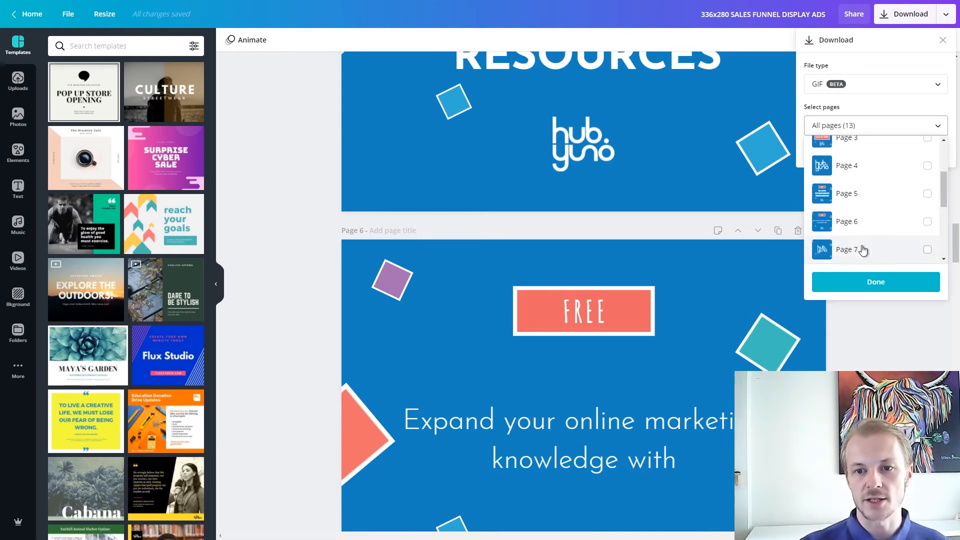
{"action": "left_click", "coordinate": [871, 282]}
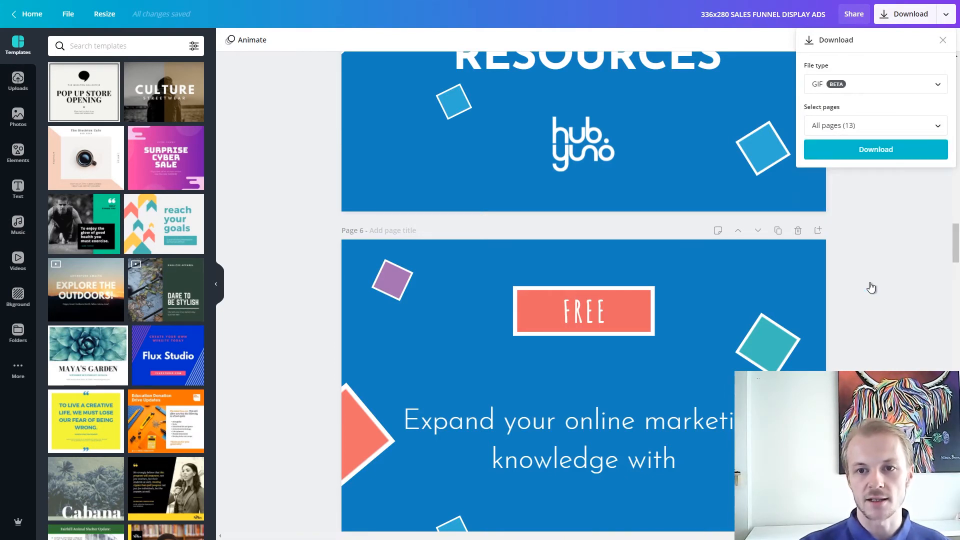
{"action": "left_click", "coordinate": [881, 238]}
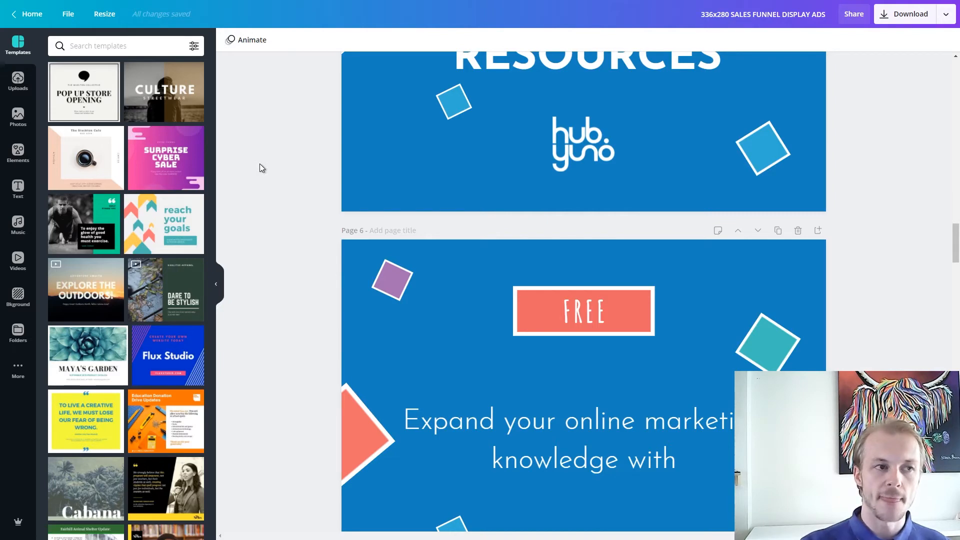
Step: Return to the home page and create a new blank design with custom dimensions of 160 x 600 px
{"action": "left_click", "coordinate": [30, 13]}
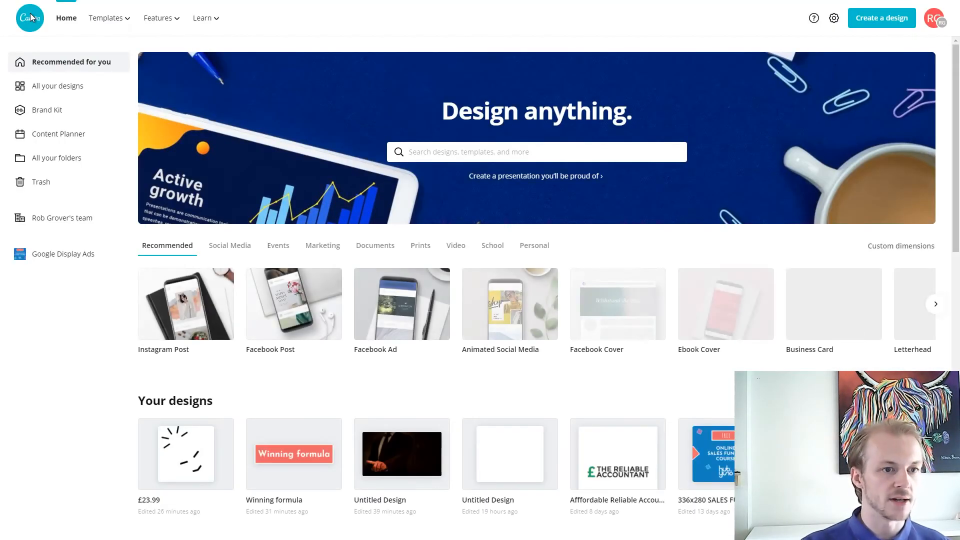
{"action": "left_click", "coordinate": [873, 21]}
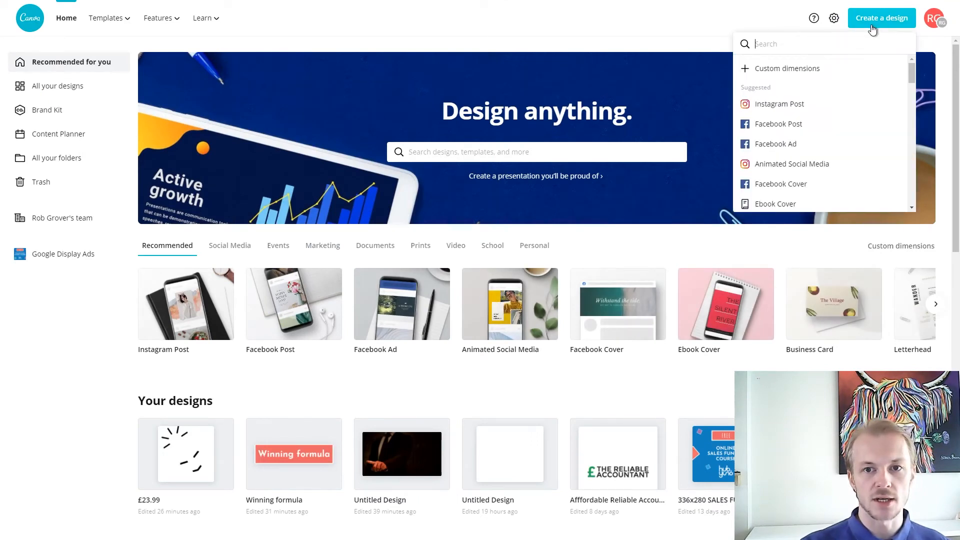
{"action": "left_click", "coordinate": [791, 73]}
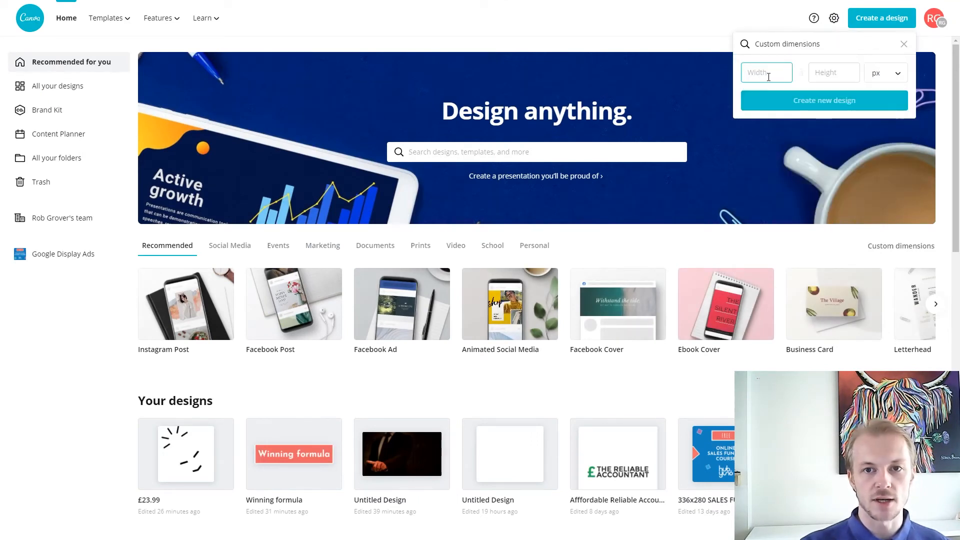
{"action": "type", "text": "160"}
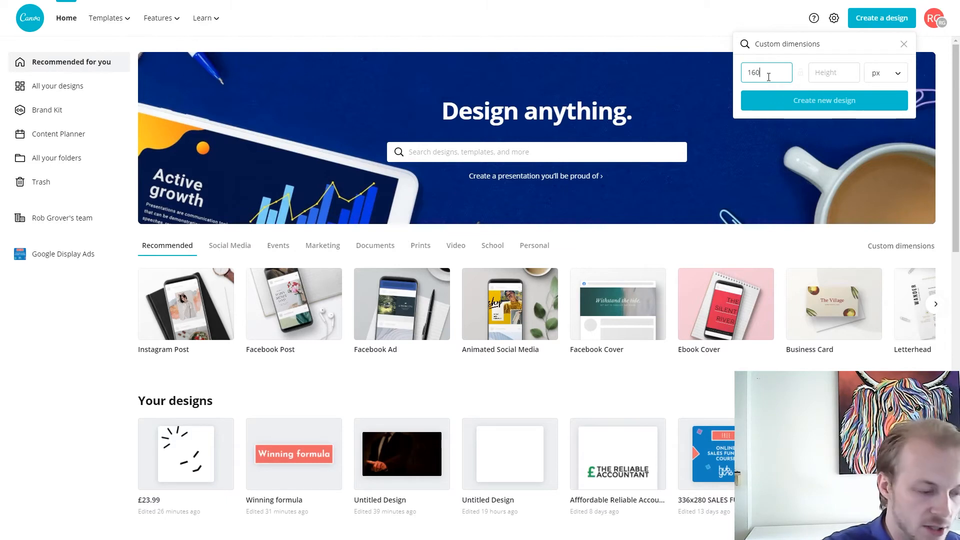
{"action": "key", "text": "Tab"}
{"action": "type", "text": "600"}
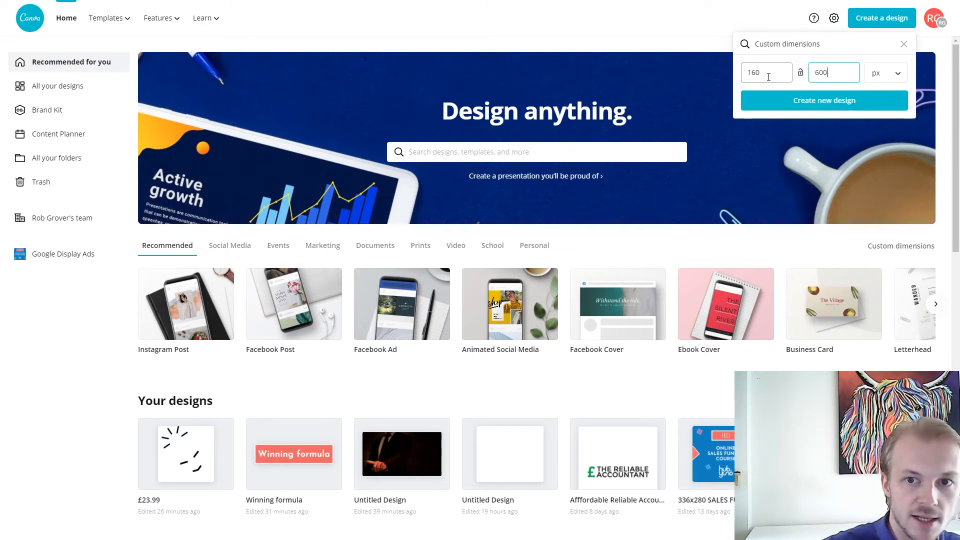
{"action": "left_click", "coordinate": [782, 105]}
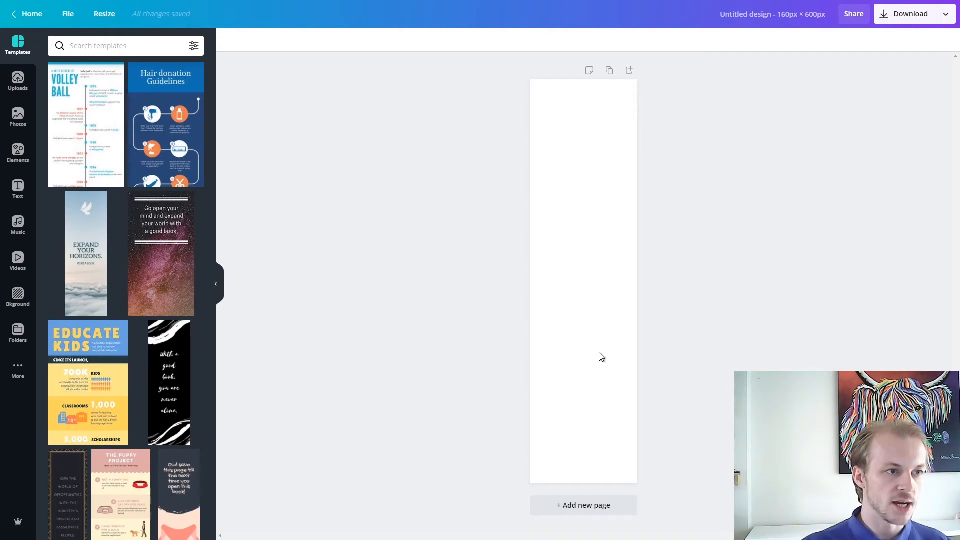
Step: Add the uploaded green-and-dark The Reliable Accountant logo, enlarge it slightly and place it near the top of the page
{"action": "left_click", "coordinate": [18, 80]}
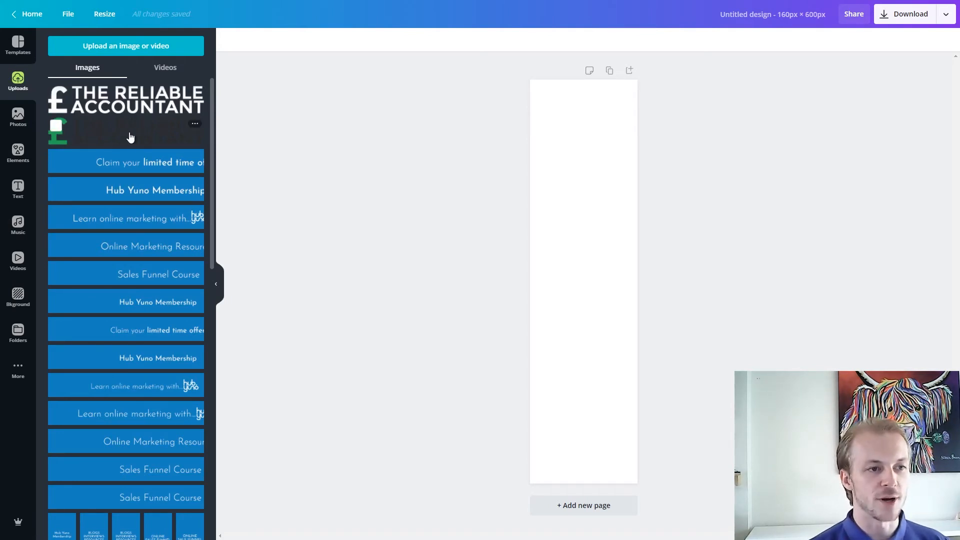
{"action": "left_click", "coordinate": [130, 137]}
{"action": "left_click", "coordinate": [439, 209]}
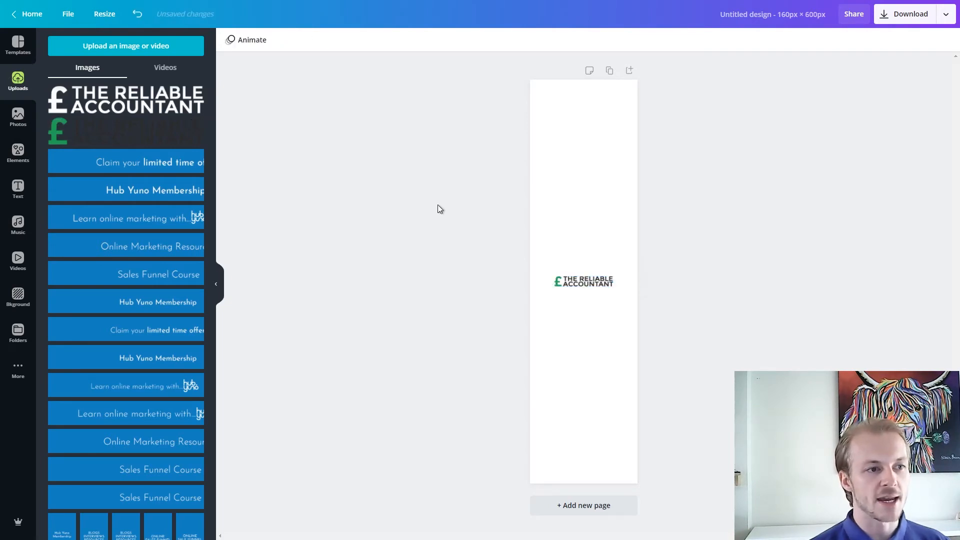
{"action": "left_click", "coordinate": [601, 277]}
{"action": "left_click_drag", "start_coordinate": [616, 295], "coordinate": [605, 118]}
{"action": "left_click", "coordinate": [694, 201]}
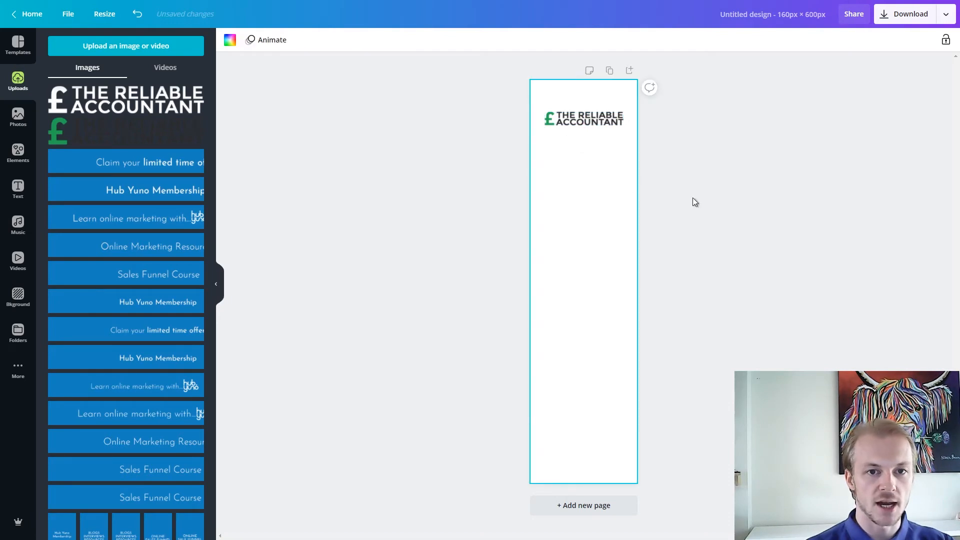
{"action": "left_click", "coordinate": [684, 233]}
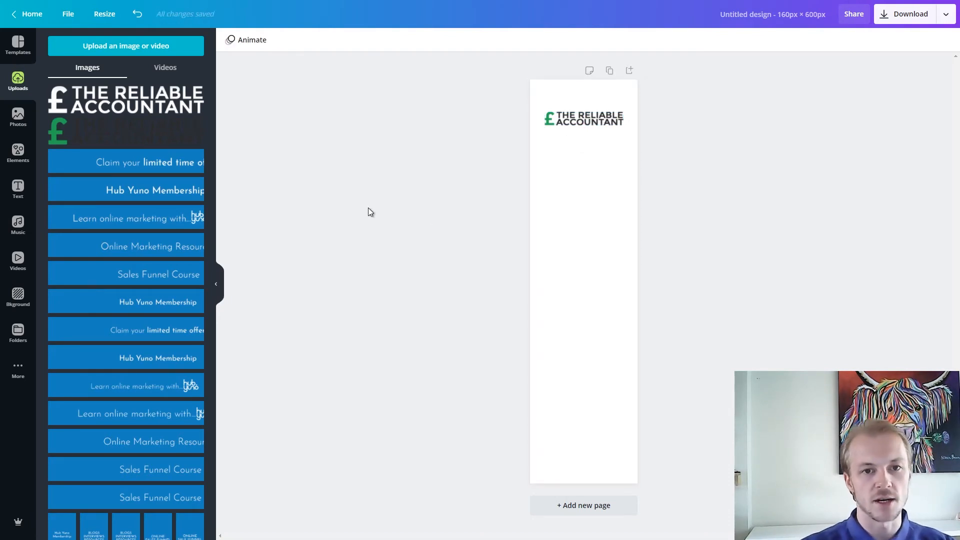
Step: Enlarge the logo to span most of the page width, keeping it centred near the top
{"action": "left_click", "coordinate": [586, 131]}
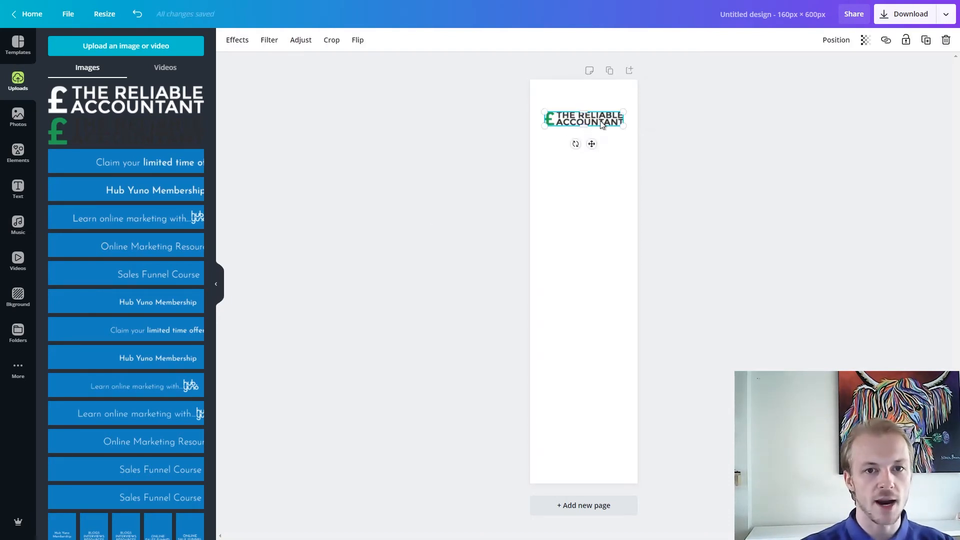
{"action": "left_click", "coordinate": [687, 148]}
{"action": "left_click", "coordinate": [592, 122]}
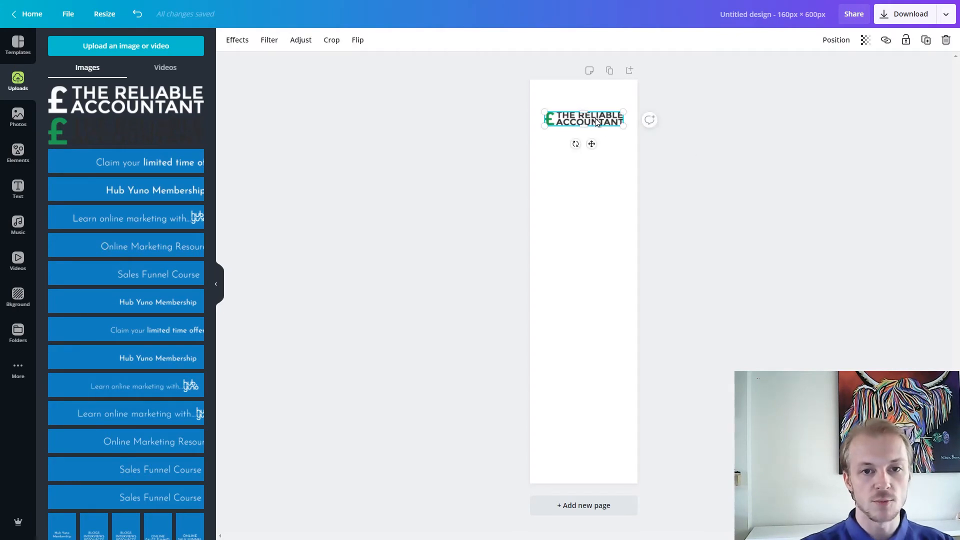
{"action": "mouse_move", "coordinate": [623, 127]}
{"action": "left_mouse_down"}
{"action": "mouse_move", "coordinate": [630, 133]}
{"action": "mouse_move", "coordinate": [608, 111]}
{"action": "mouse_move", "coordinate": [609, 123]}
{"action": "left_mouse_up"}
{"action": "left_click", "coordinate": [675, 144]}
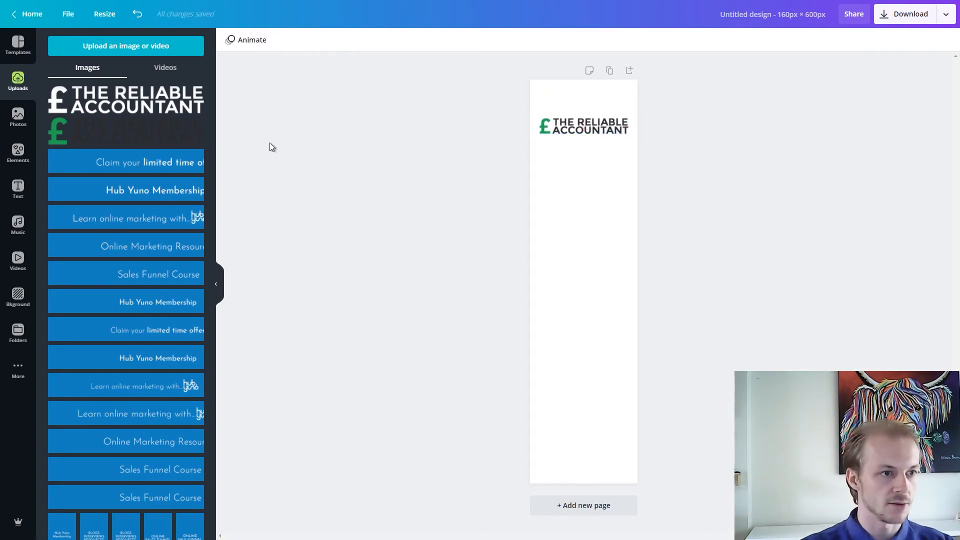
Step: Add a heading reading "We are" and "AFFORDABLE" on two lines, and move it slightly up near the page's middle
{"action": "left_click", "coordinate": [18, 195]}
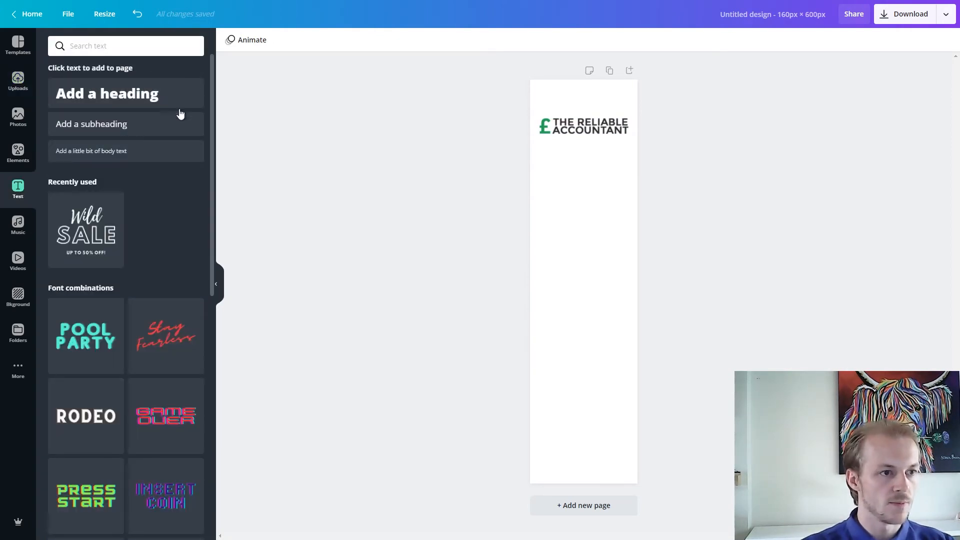
{"action": "left_click", "coordinate": [127, 93]}
{"action": "type", "text": "We are"}
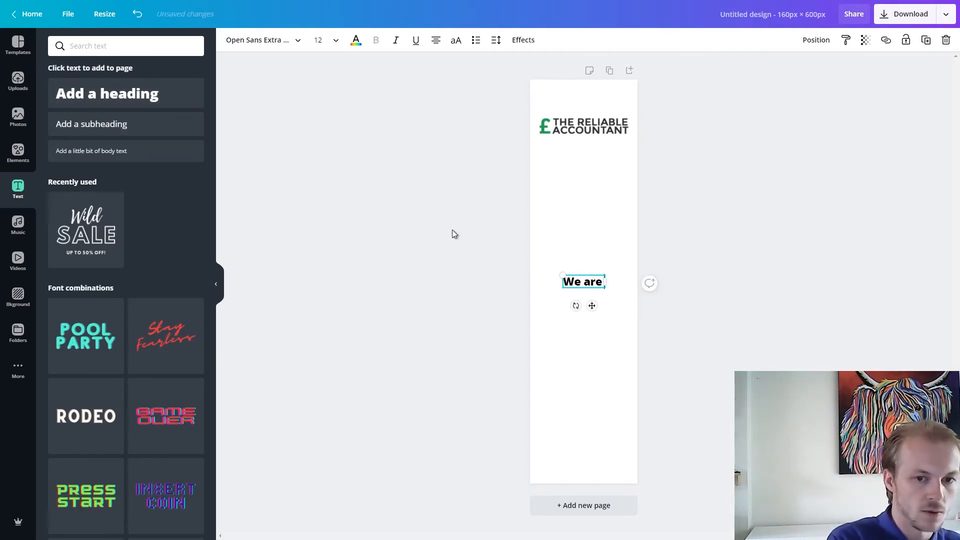
{"action": "key", "text": "BackSpace"}
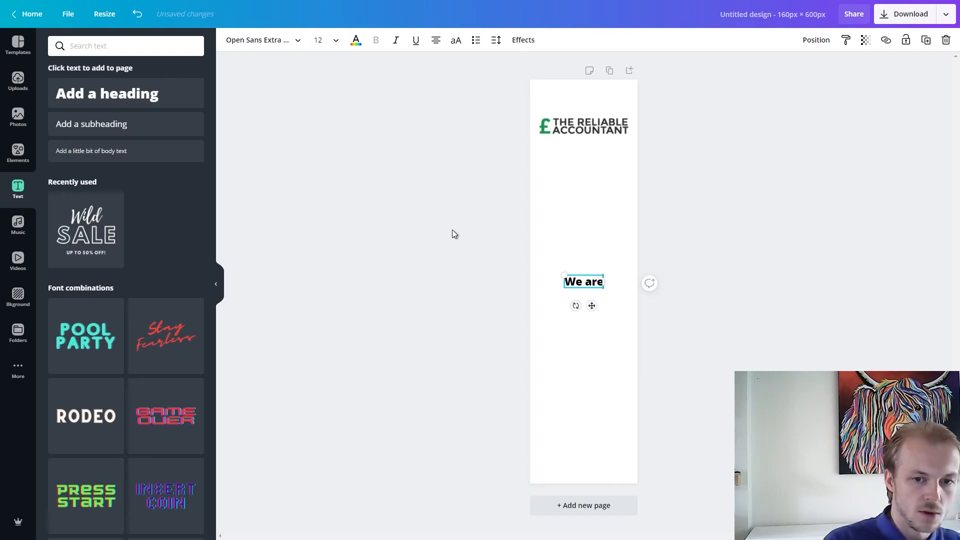
{"action": "key", "text": "Return"}
{"action": "type", "text": "AFFORDABLE"}
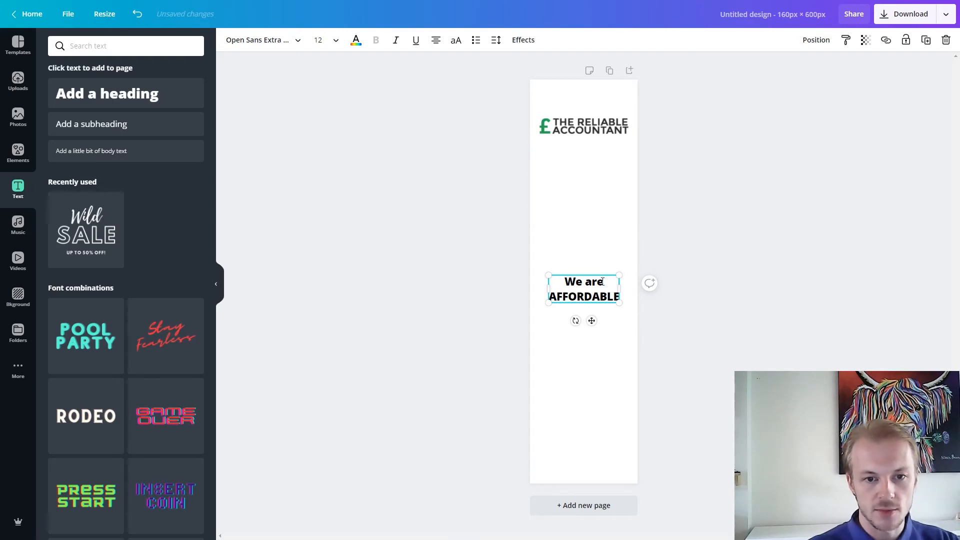
{"action": "left_click_drag", "start_coordinate": [591, 281], "coordinate": [591, 261]}
{"action": "left_click", "coordinate": [689, 257]}
Step: Change the "We are AFFORDABLE" heading's font to Archivo Black
{"action": "left_click", "coordinate": [584, 267]}
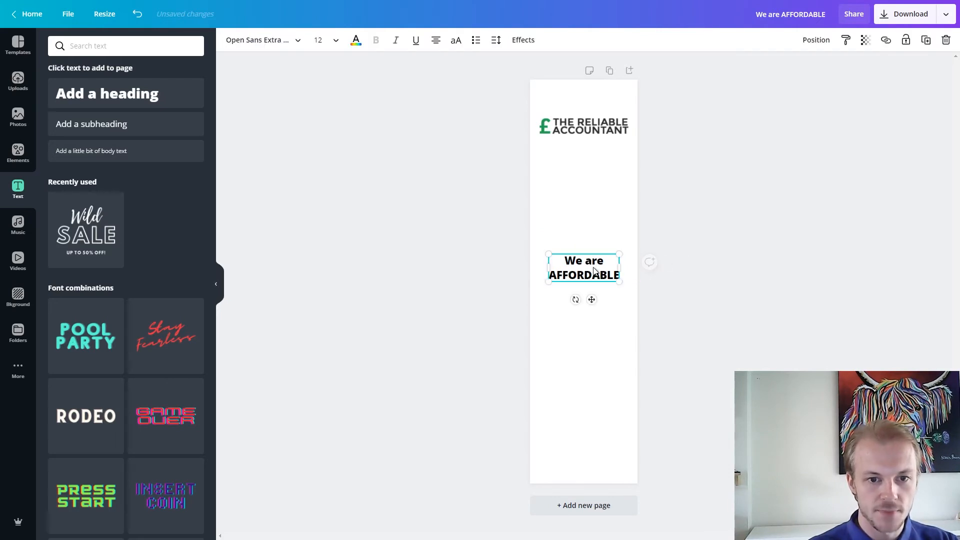
{"action": "left_click", "coordinate": [262, 40]}
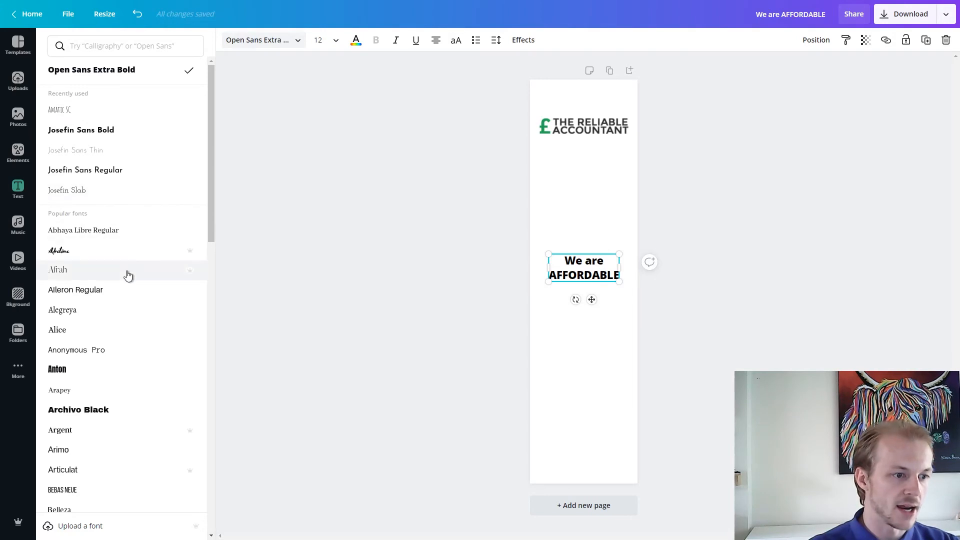
{"action": "left_click", "coordinate": [111, 411]}
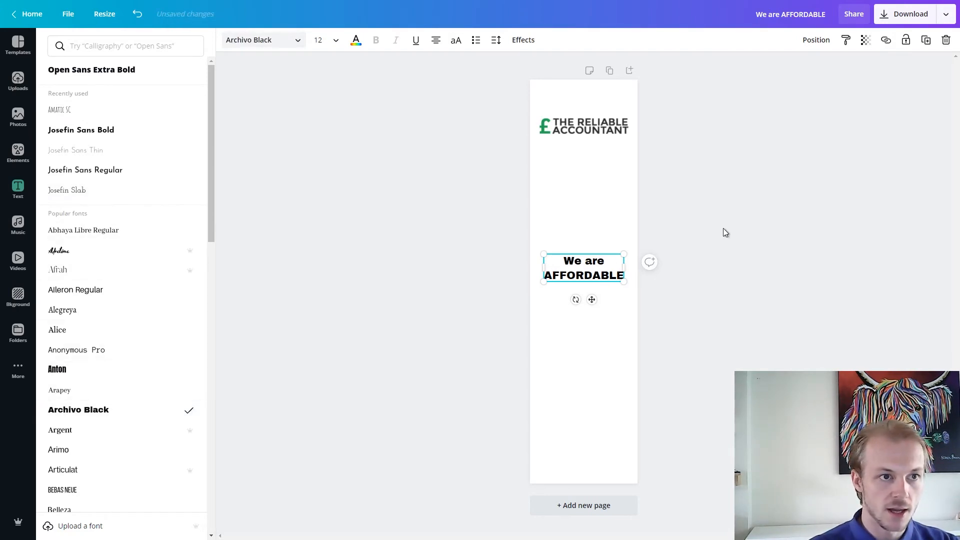
{"action": "left_click", "coordinate": [356, 40]}
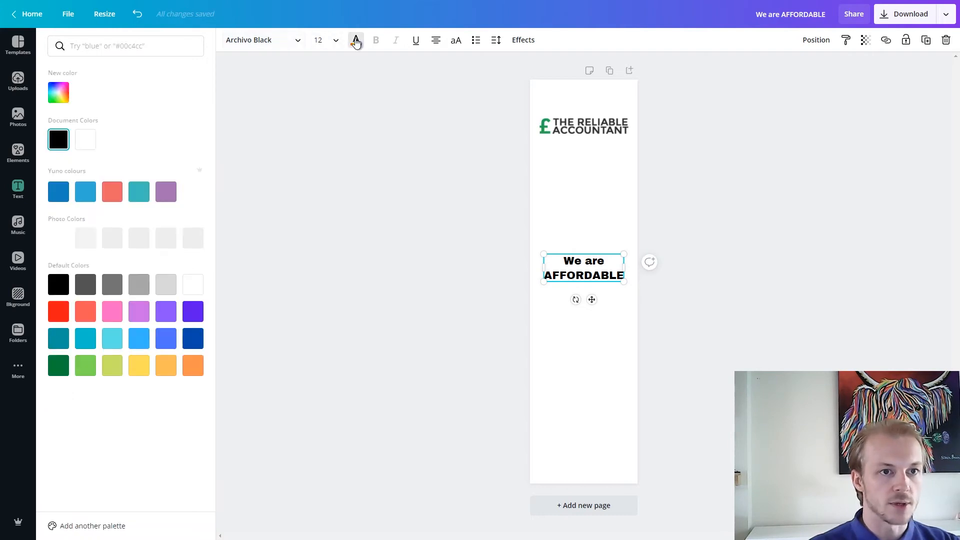
{"action": "left_click", "coordinate": [653, 197]}
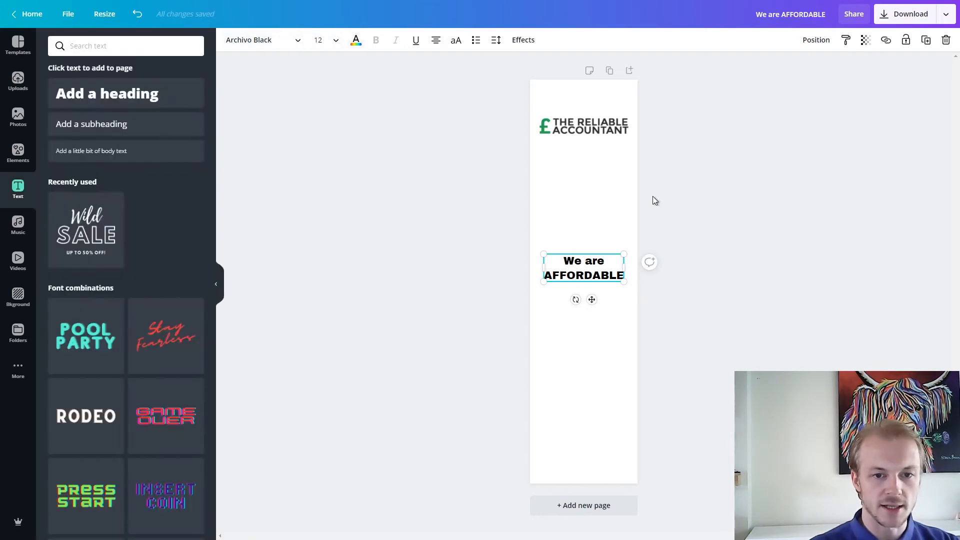
{"action": "left_click", "coordinate": [738, 215]}
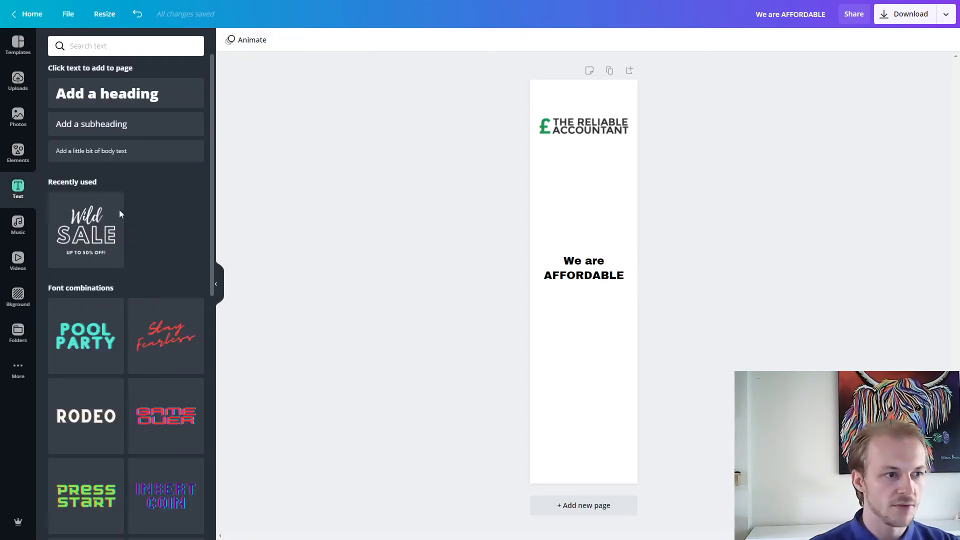
Step: Try out the "Beach Please" font combination below the heading, and remove it from the page
{"action": "scroll", "coordinate": [140, 225], "scroll_direction": "down", "scroll_amount": 2}
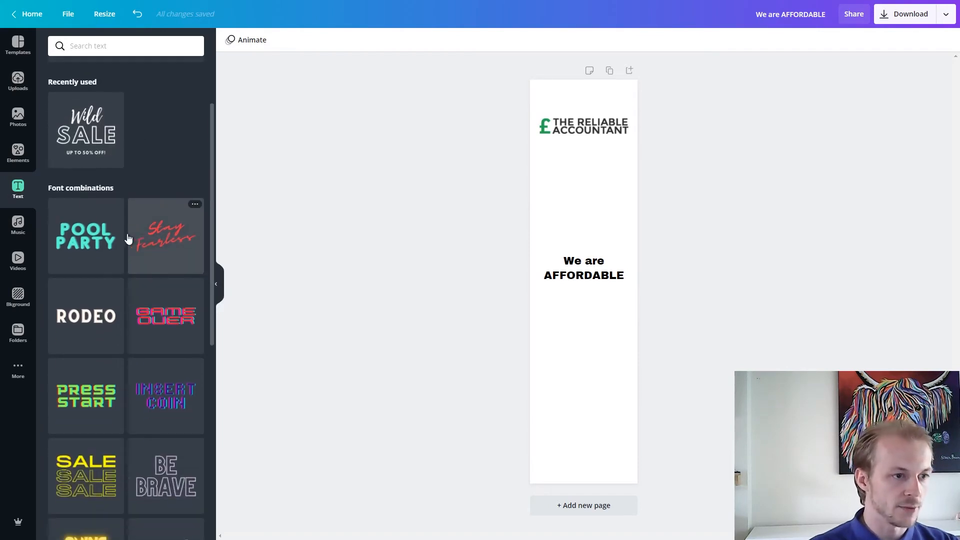
{"action": "scroll", "coordinate": [134, 287], "scroll_direction": "down", "scroll_amount": 5}
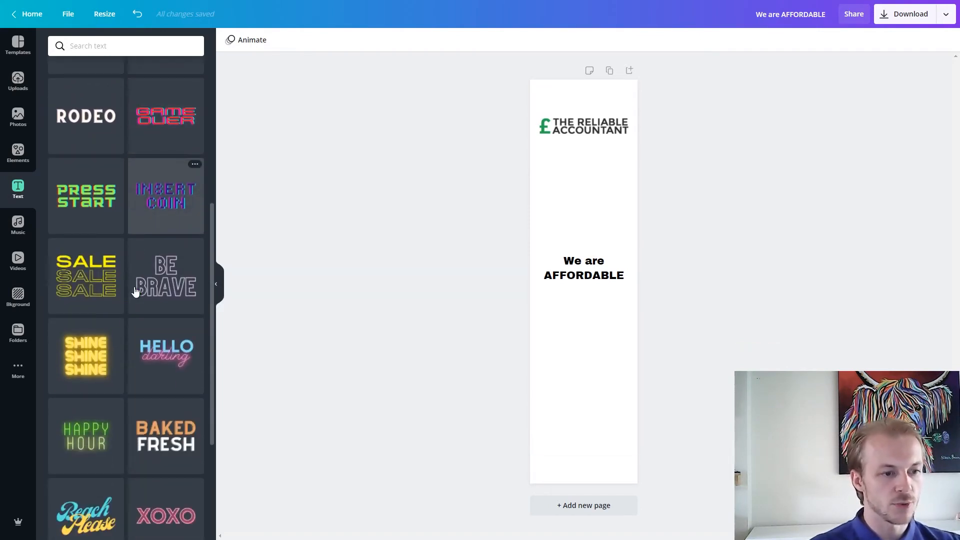
{"action": "scroll", "coordinate": [135, 291], "scroll_direction": "down", "scroll_amount": 3}
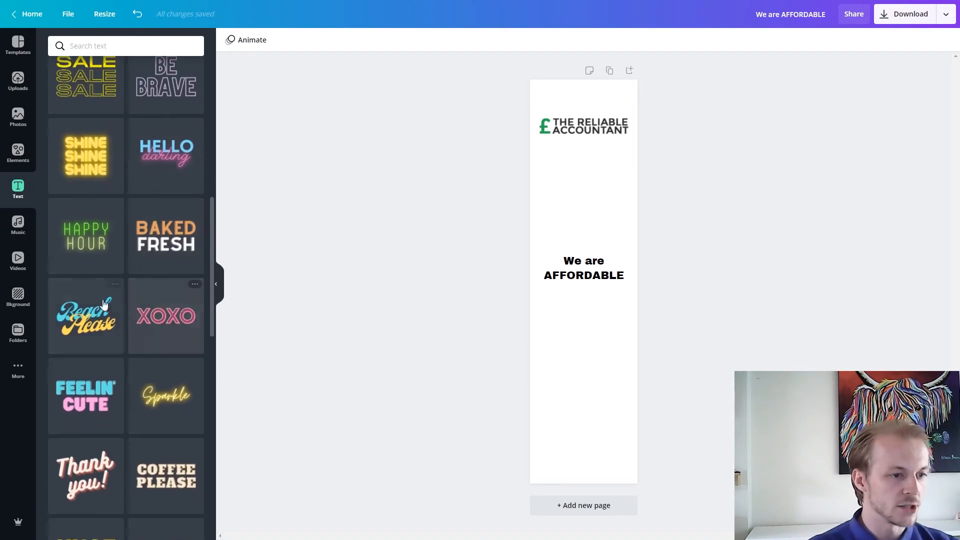
{"action": "left_click_drag", "start_coordinate": [617, 306], "coordinate": [617, 336]}
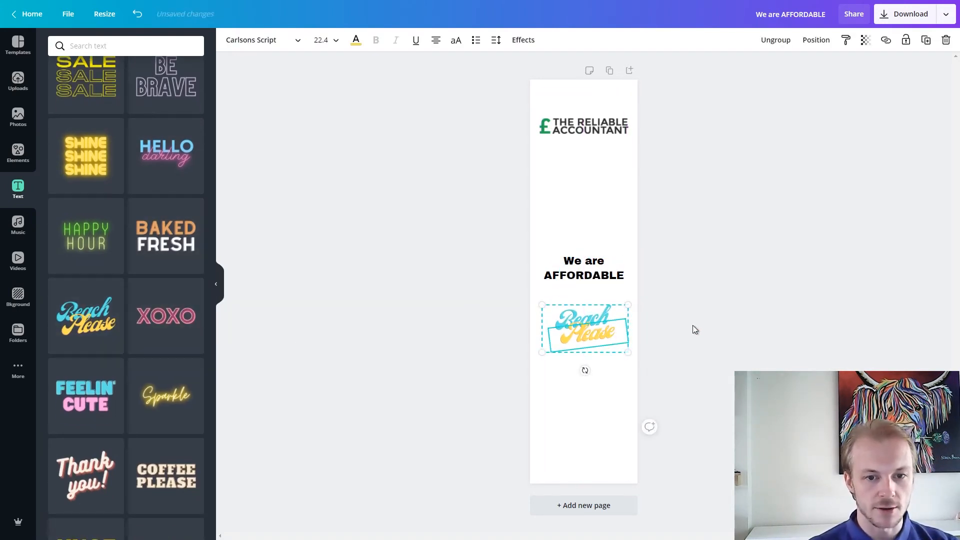
{"action": "left_click", "coordinate": [578, 330]}
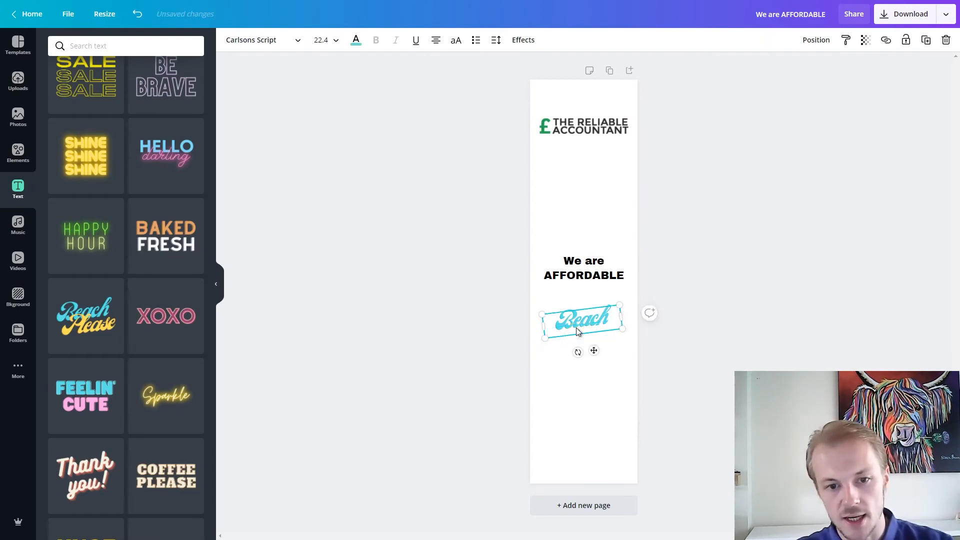
{"action": "key", "text": "Delete"}
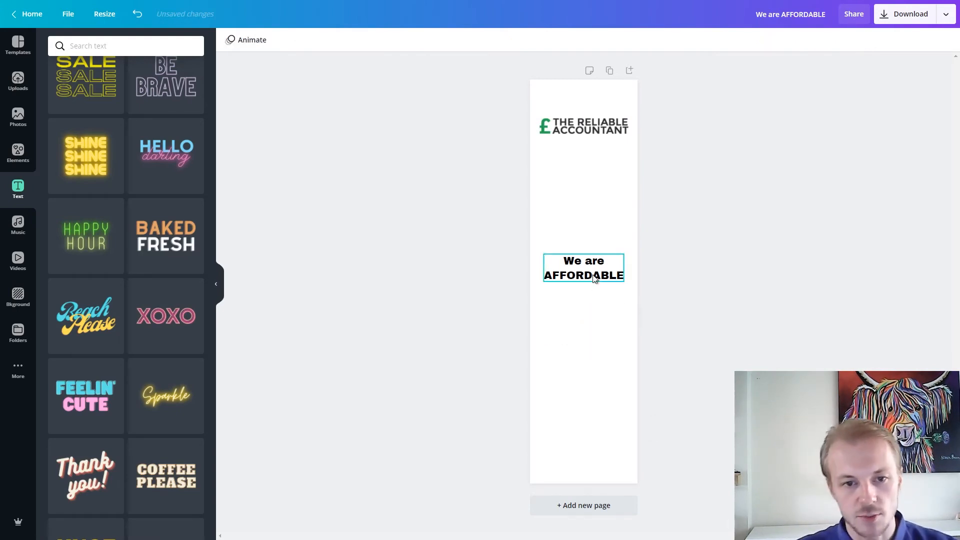
{"action": "left_click", "coordinate": [606, 278]}
{"action": "left_click", "coordinate": [491, 294]}
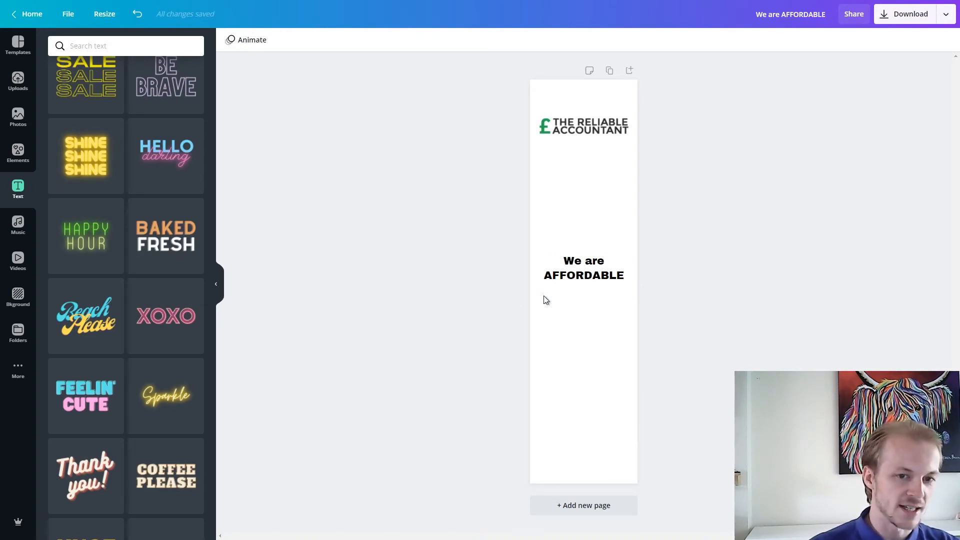
{"action": "left_click", "coordinate": [589, 275]}
{"action": "left_click", "coordinate": [509, 277]}
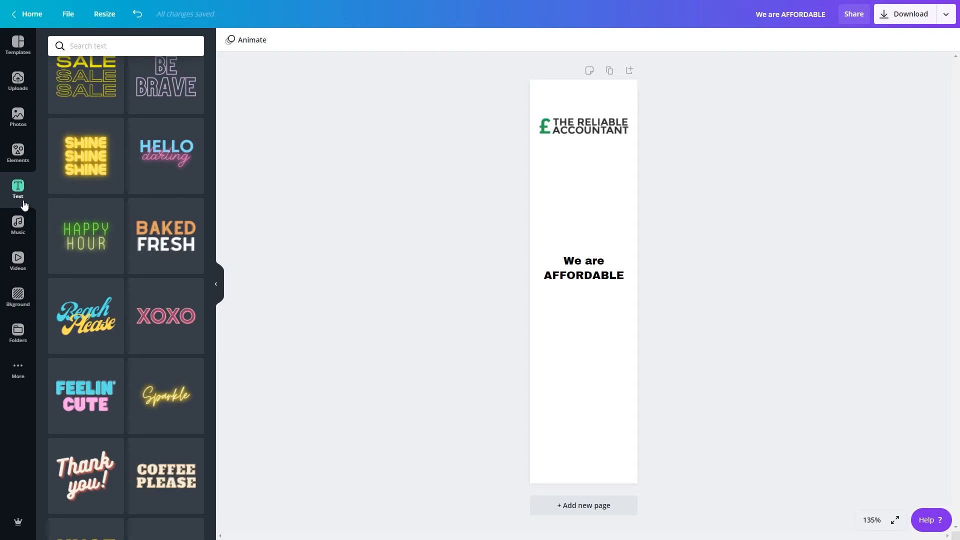
Step: Add a square spanning most of the page width in the lower half, and move the heading up towards the logo
{"action": "left_click", "coordinate": [19, 151]}
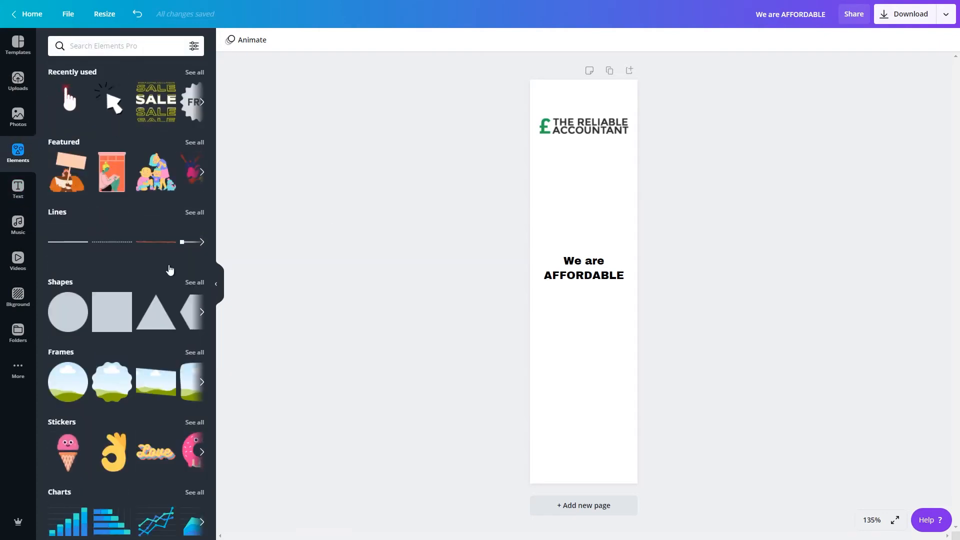
{"action": "scroll", "coordinate": [129, 242], "scroll_direction": "down", "scroll_amount": 10}
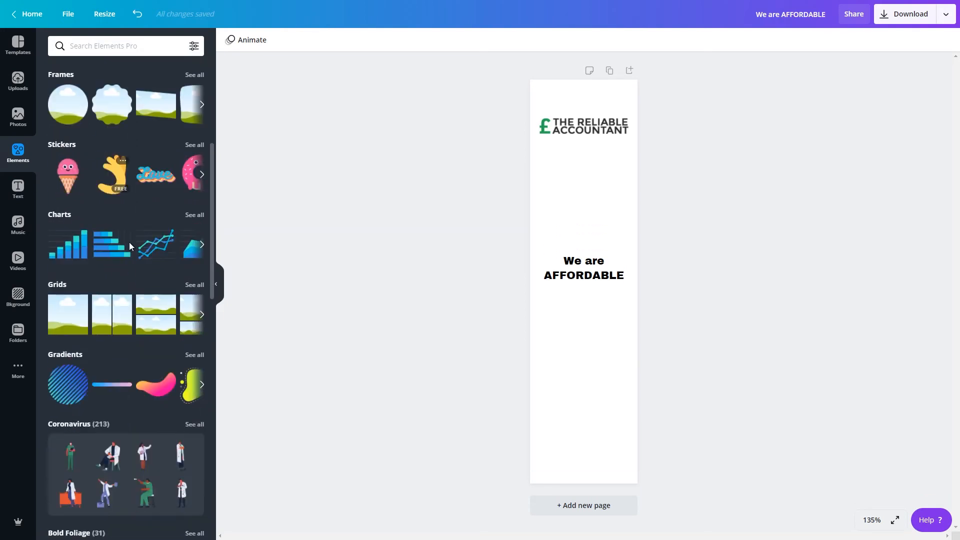
{"action": "scroll", "coordinate": [129, 242], "scroll_direction": "up", "scroll_amount": 5}
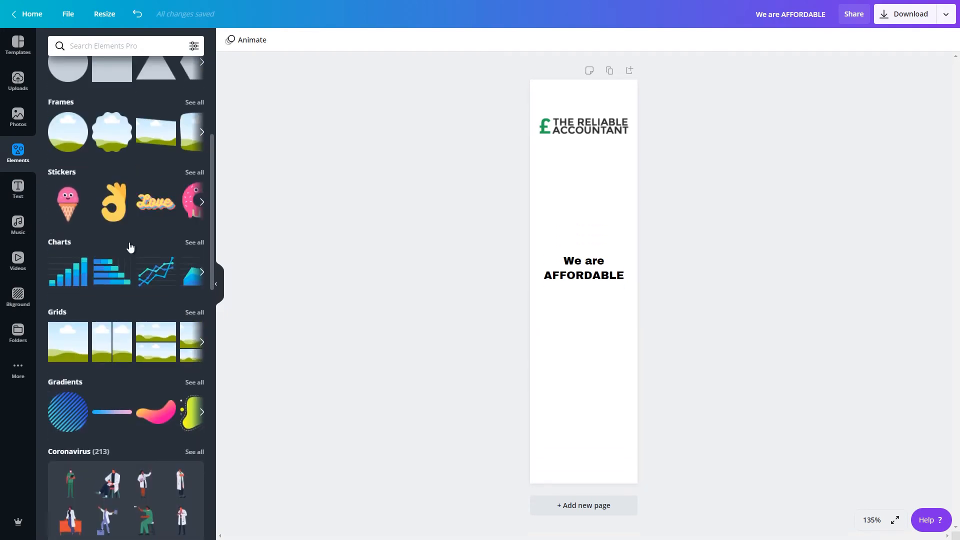
{"action": "scroll", "coordinate": [131, 267], "scroll_direction": "up", "scroll_amount": 1}
{"action": "scroll", "coordinate": [133, 270], "scroll_direction": "down", "scroll_amount": 4}
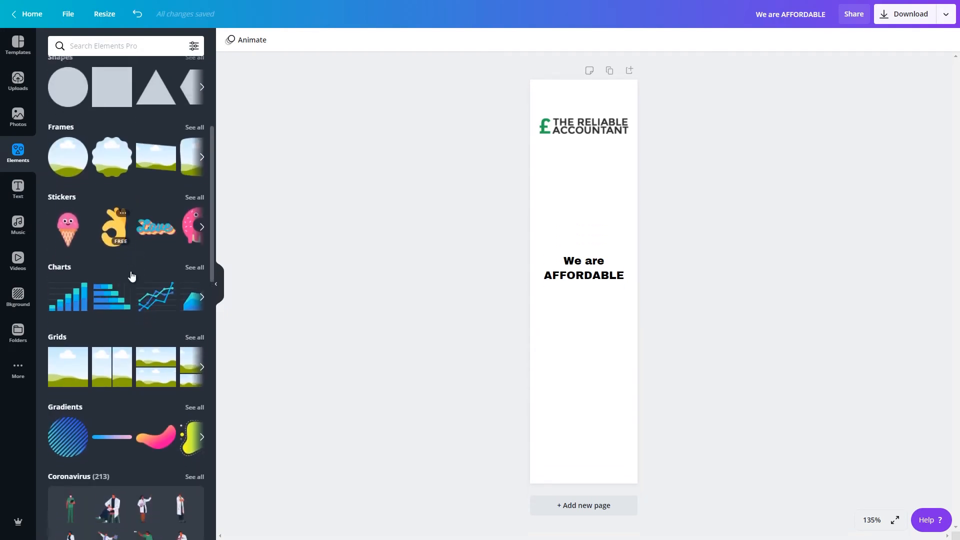
{"action": "scroll", "coordinate": [131, 276], "scroll_direction": "up", "scroll_amount": 6}
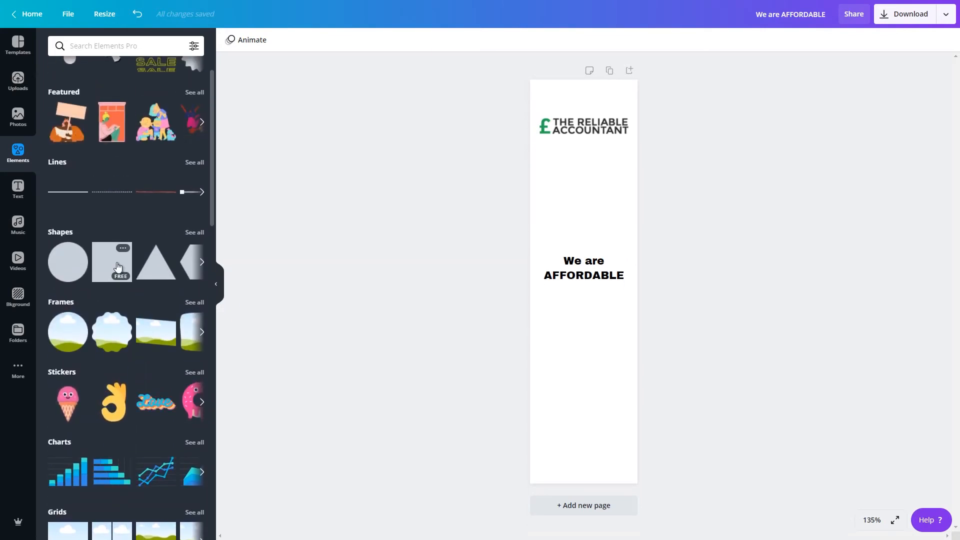
{"action": "left_click", "coordinate": [131, 276]}
{"action": "left_click_drag", "start_coordinate": [586, 297], "coordinate": [572, 352]}
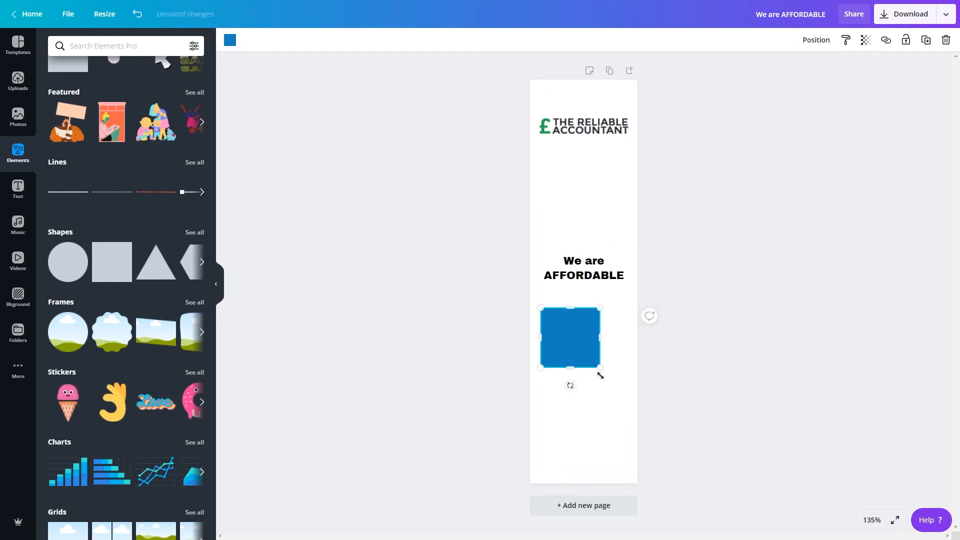
{"action": "left_click_drag", "start_coordinate": [625, 400], "coordinate": [625, 404]}
{"action": "left_click", "coordinate": [589, 270]}
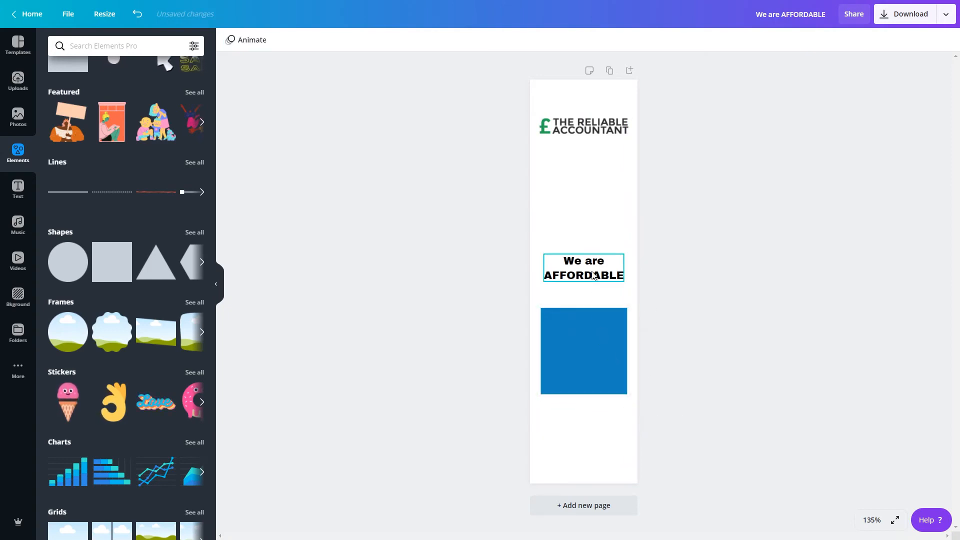
{"action": "left_click_drag", "start_coordinate": [589, 271], "coordinate": [589, 216]}
Step: Recolour the square with the green taken from the logo's photo colours
{"action": "left_click", "coordinate": [577, 352]}
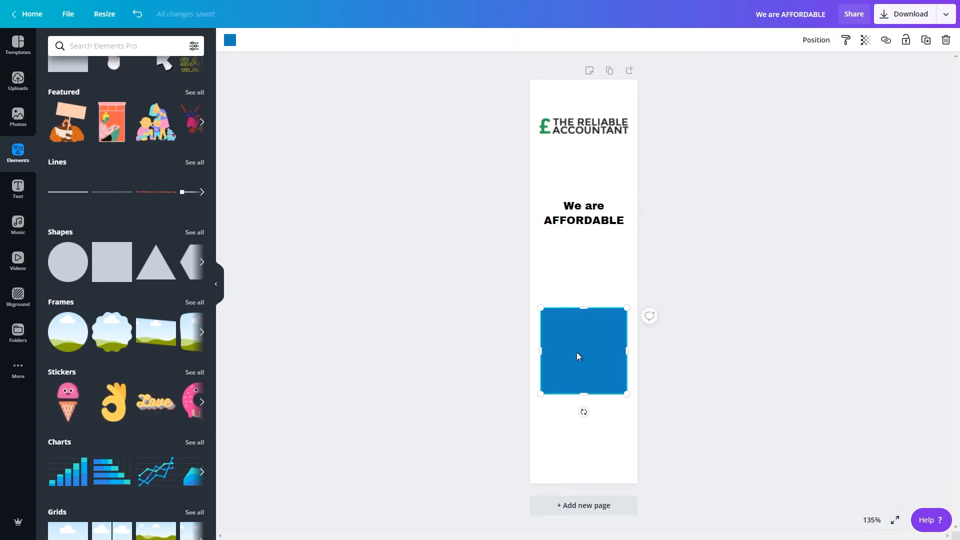
{"action": "left_click", "coordinate": [230, 41]}
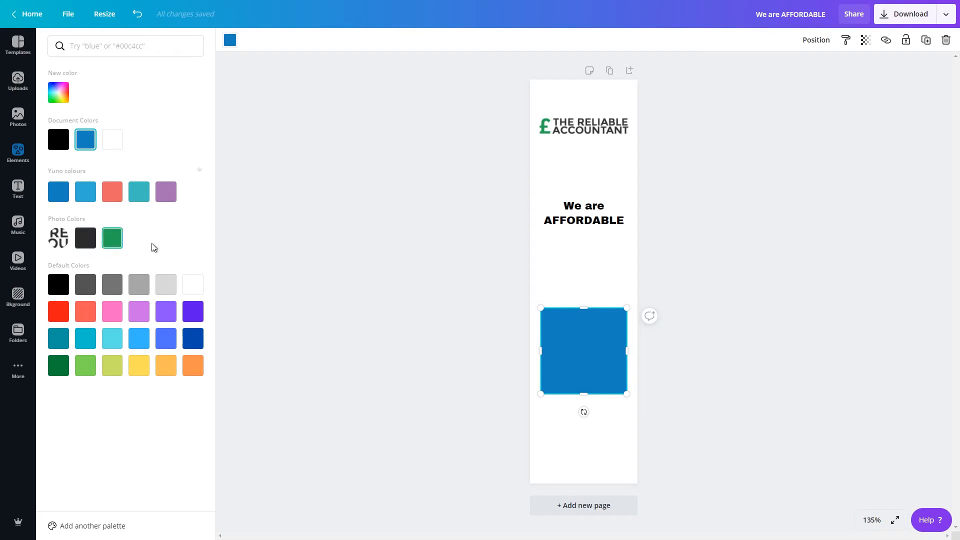
{"action": "left_click", "coordinate": [115, 241]}
{"action": "key", "text": "Escape"}
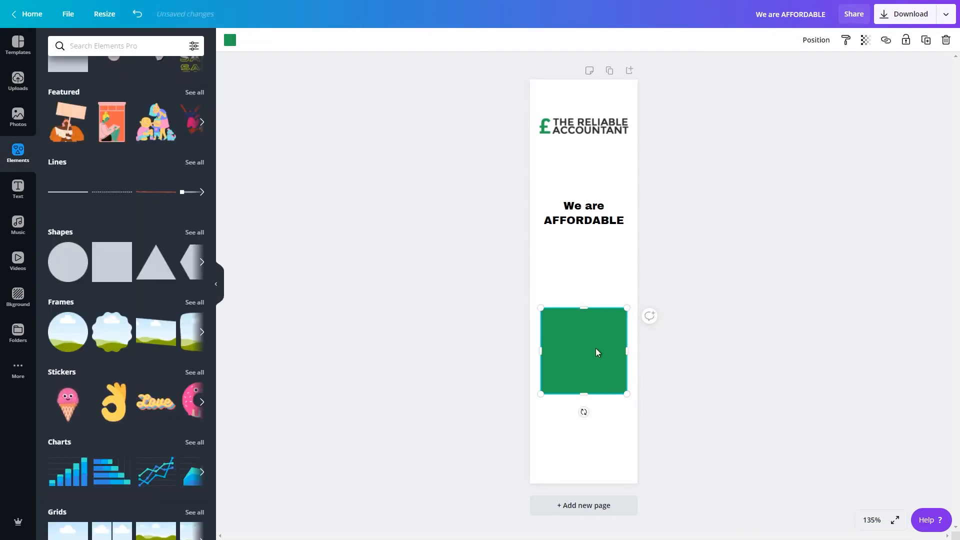
Step: Duplicate the green square with a slight diagonal offset, and send the copy behind the original
{"action": "key", "text": "ctrl+d"}
{"action": "left_click_drag", "start_coordinate": [595, 356], "coordinate": [586, 349]}
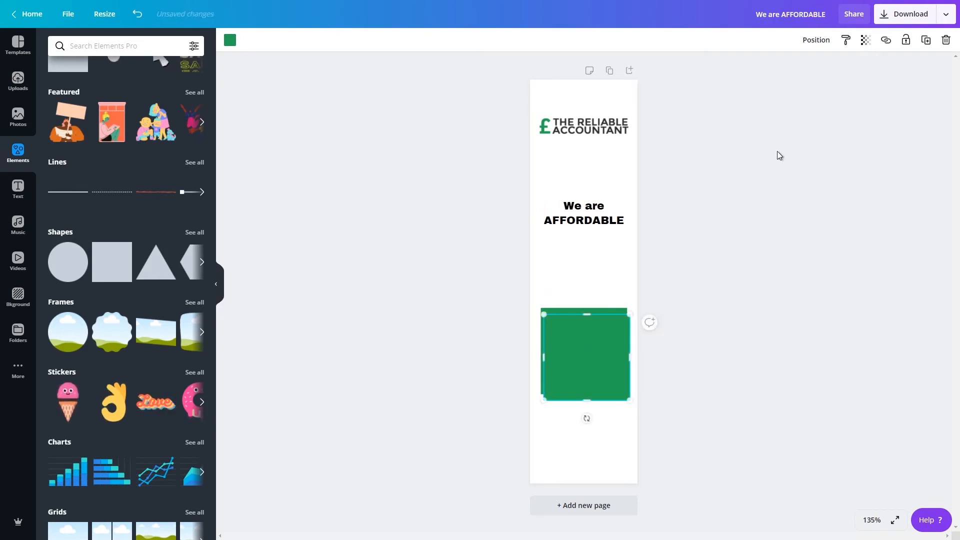
{"action": "left_click", "coordinate": [813, 40]}
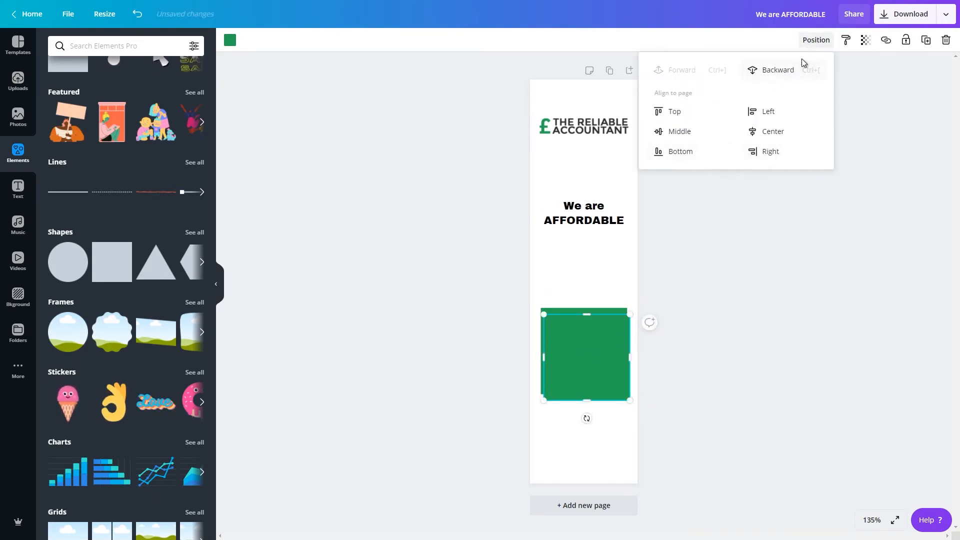
{"action": "left_click", "coordinate": [777, 69]}
Step: Recolour the rear square with the default dark green so it looks like a shadow of the front square
{"action": "left_click", "coordinate": [583, 358]}
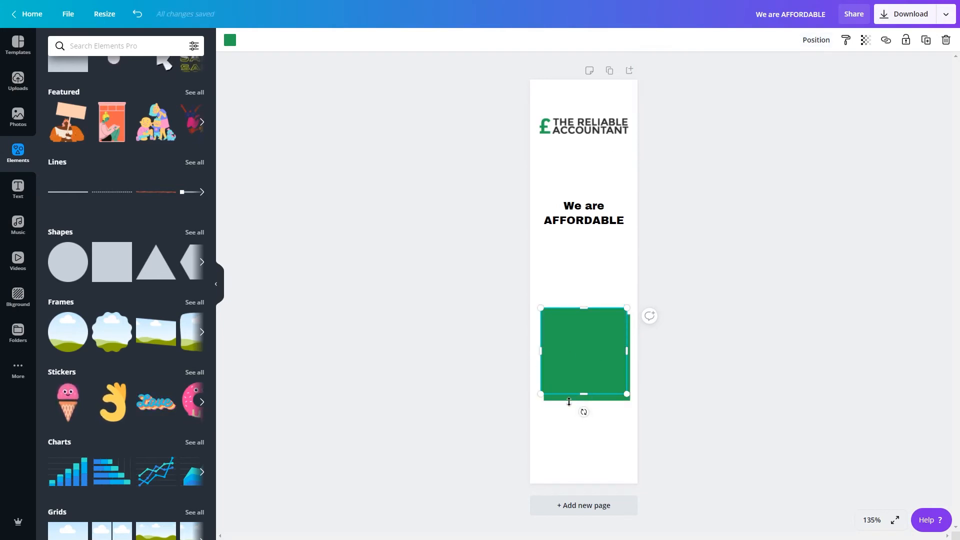
{"action": "left_click", "coordinate": [604, 409]}
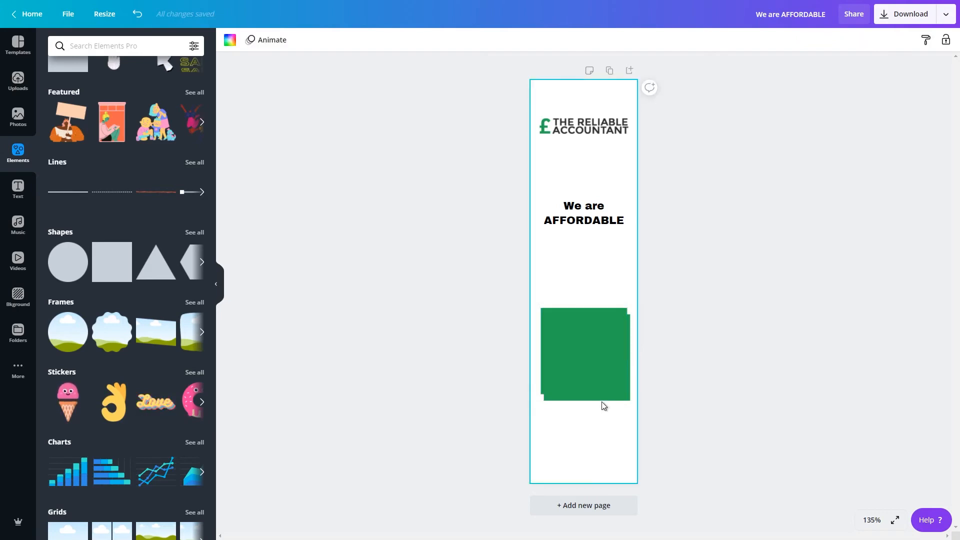
{"action": "left_click", "coordinate": [602, 398]}
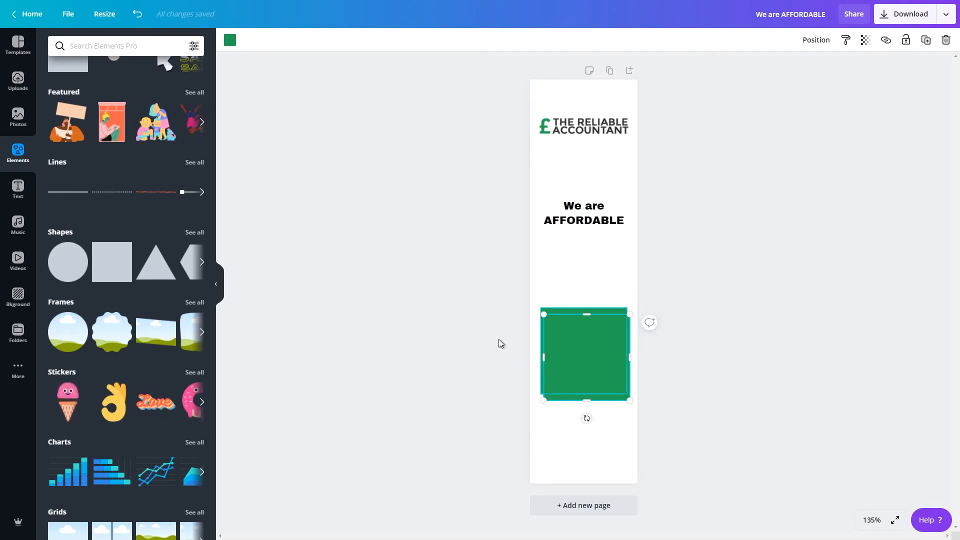
{"action": "left_click", "coordinate": [230, 40]}
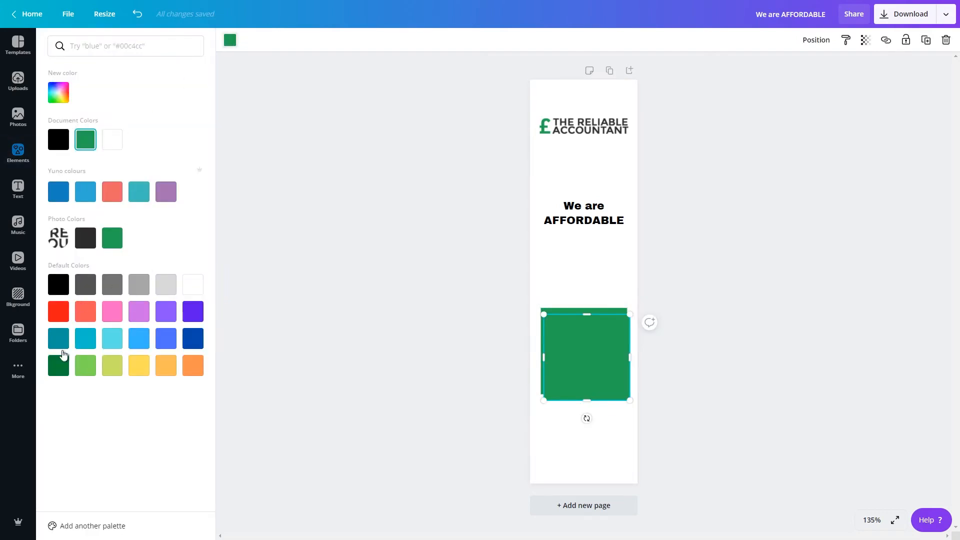
{"action": "left_click", "coordinate": [58, 365]}
{"action": "left_click", "coordinate": [365, 316]}
Step: Group the green square with its dark green shadow square, and shift the group slightly to centre it on the page
{"action": "left_click", "coordinate": [719, 321]}
{"action": "left_click", "coordinate": [594, 347]}
{"action": "left_click_drag", "start_coordinate": [608, 365], "coordinate": [608, 366]}
{"action": "left_click_drag", "start_coordinate": [712, 400], "coordinate": [596, 356]}
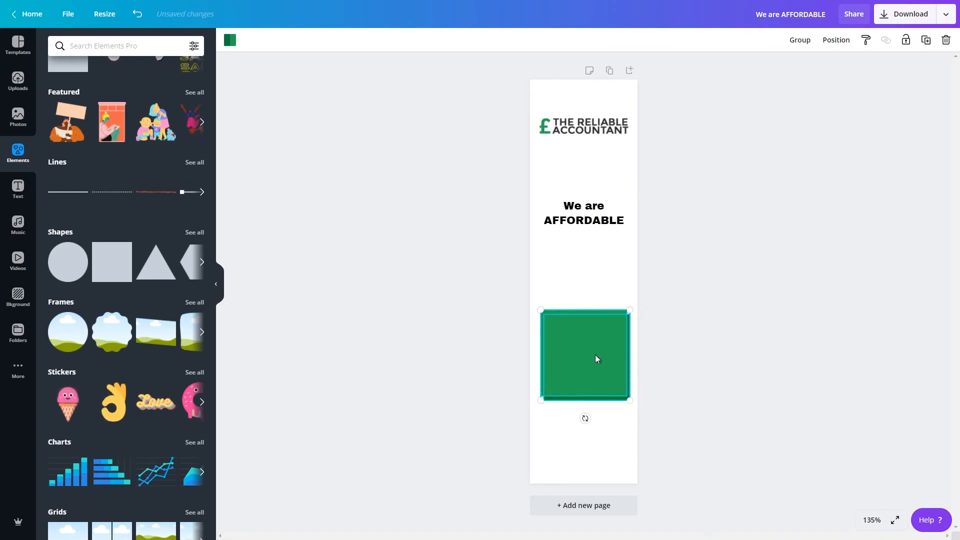
{"action": "key", "text": "ctrl+g"}
{"action": "left_click_drag", "start_coordinate": [612, 353], "coordinate": [610, 351]}
Step: Align the logo, the heading and the grouped squares on a common horizontal centre
{"action": "left_click_drag", "start_coordinate": [484, 114], "coordinate": [678, 384]}
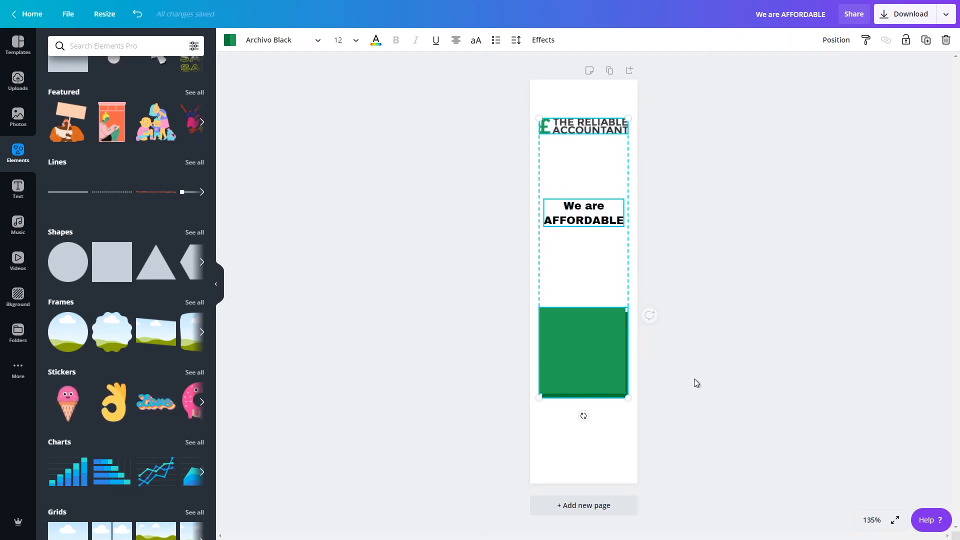
{"action": "left_click", "coordinate": [840, 40]}
{"action": "left_click", "coordinate": [795, 132]}
{"action": "left_click", "coordinate": [741, 313]}
Step: Move the "We are AFFORDABLE" heading down, roughly midway between the logo and the green square
{"action": "left_click_drag", "start_coordinate": [583, 209], "coordinate": [581, 229]}
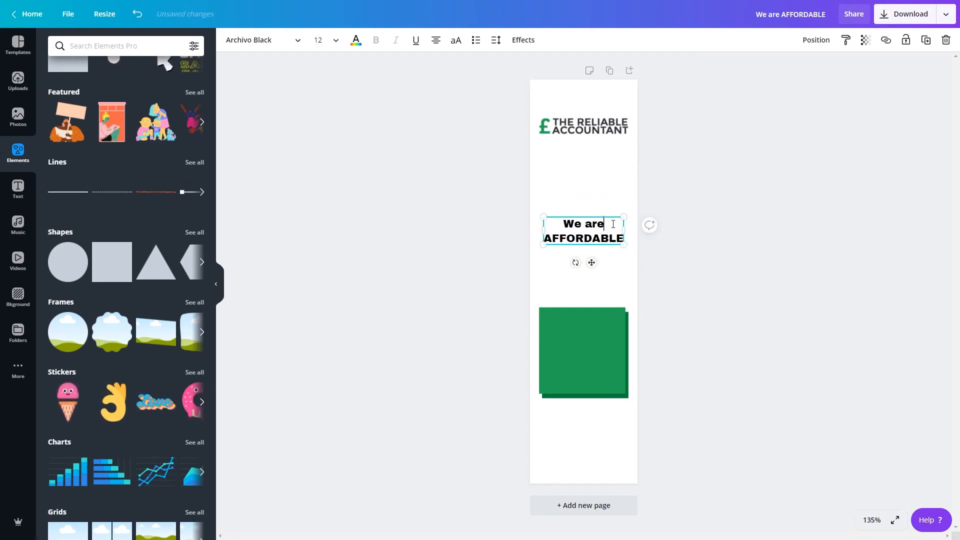
{"action": "left_click", "coordinate": [671, 278]}
{"action": "left_click", "coordinate": [604, 328]}
{"action": "left_click", "coordinate": [576, 301]}
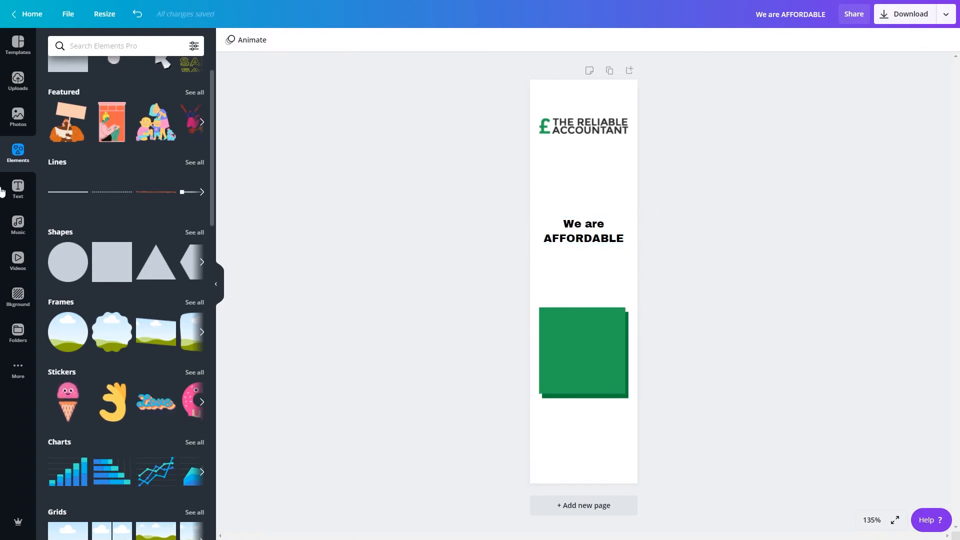
Step: Add a heading reading "FREE" and place it over the upper half of the green square
{"action": "left_click", "coordinate": [19, 187]}
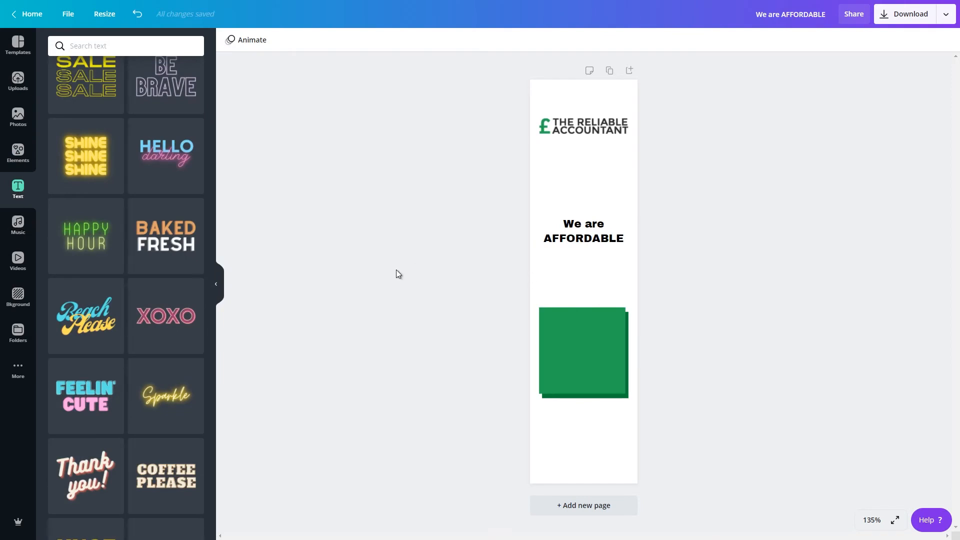
{"action": "scroll", "coordinate": [94, 219], "scroll_direction": "up", "scroll_amount": 7}
{"action": "scroll", "coordinate": [94, 219], "scroll_direction": "up", "scroll_amount": 3}
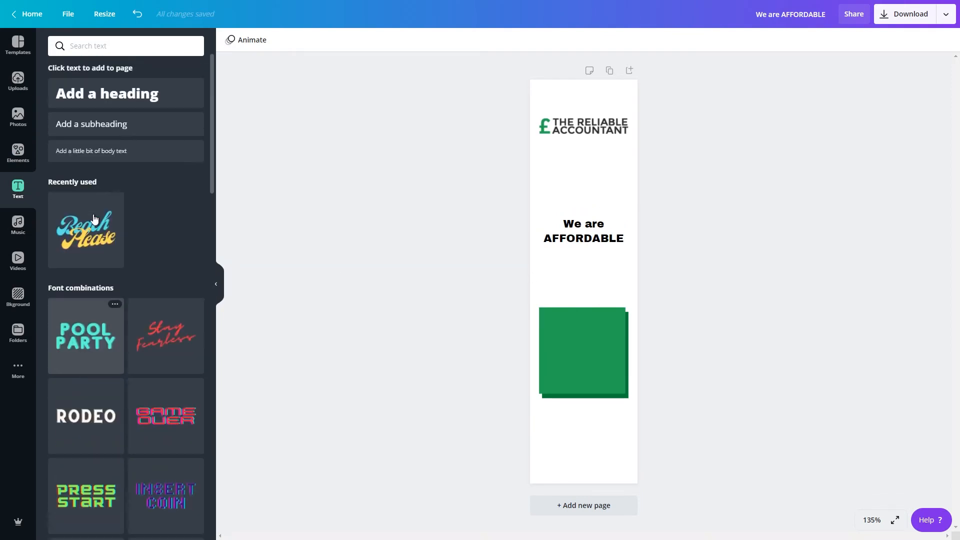
{"action": "left_click", "coordinate": [120, 94]}
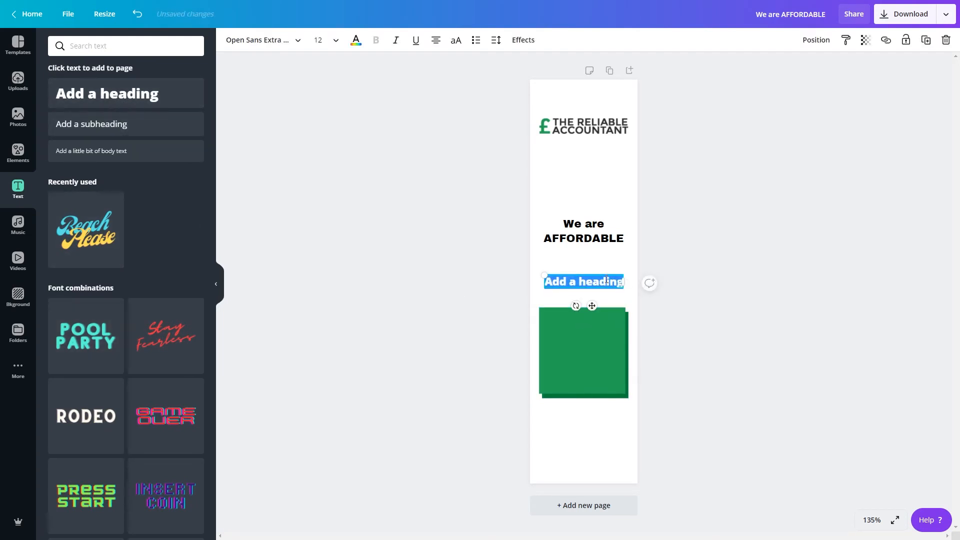
{"action": "left_click_drag", "start_coordinate": [593, 308], "coordinate": [592, 361]}
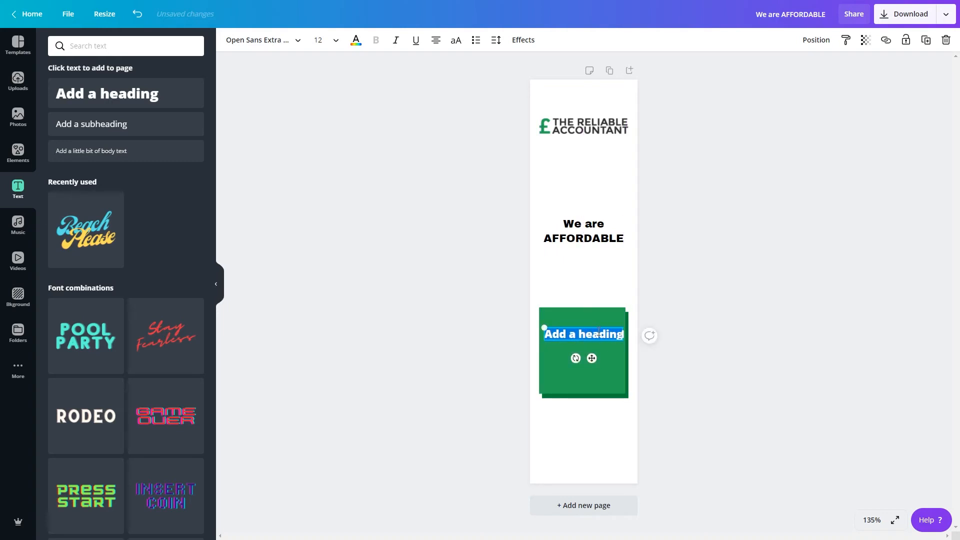
{"action": "type", "text": "FREE"}
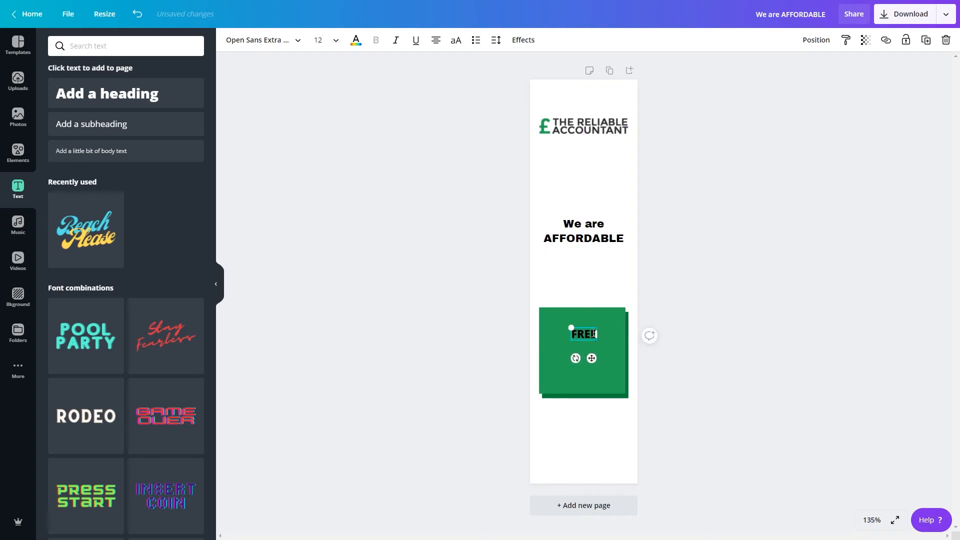
Step: Set the FREE text to font size 24 and colour it white
{"action": "double_click", "coordinate": [581, 334]}
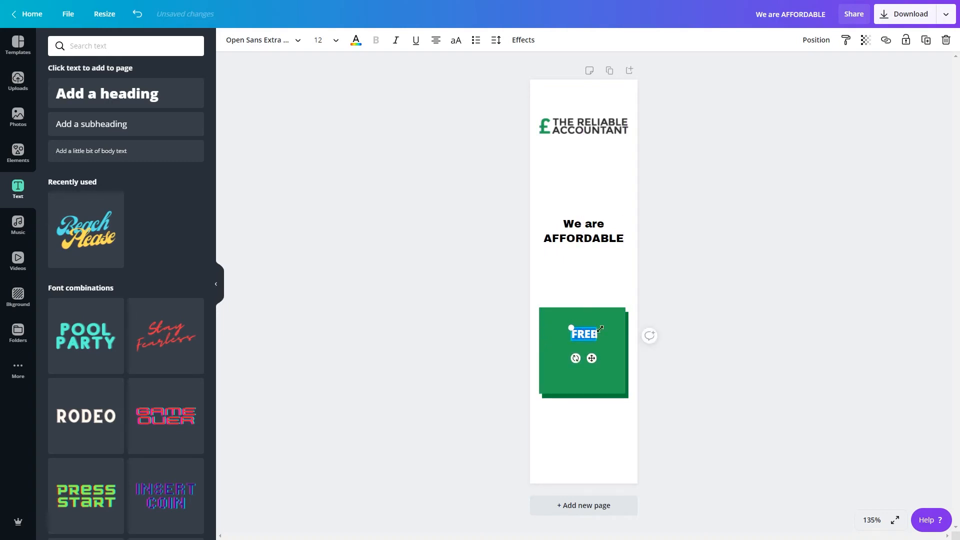
{"action": "left_click", "coordinate": [336, 40]}
{"action": "left_click", "coordinate": [343, 234]}
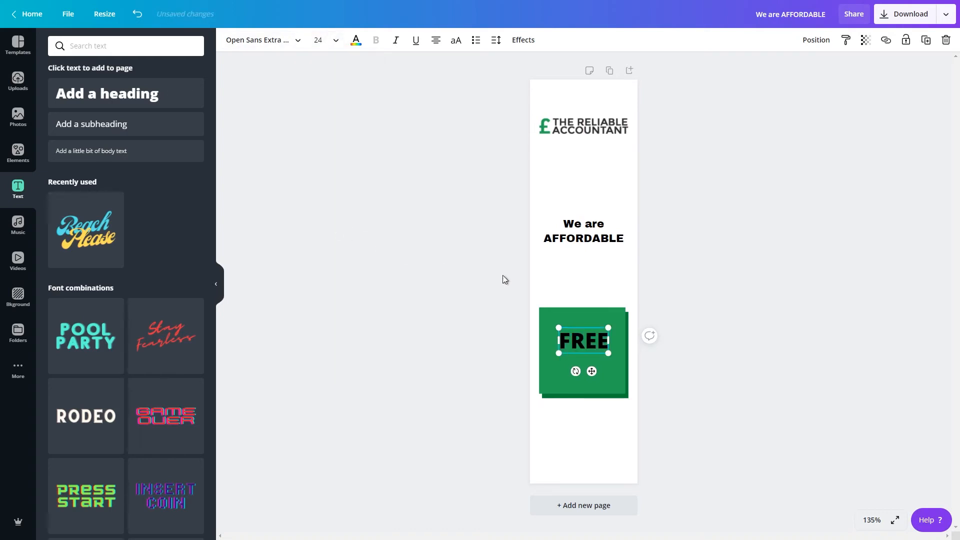
{"action": "left_click", "coordinate": [356, 40]}
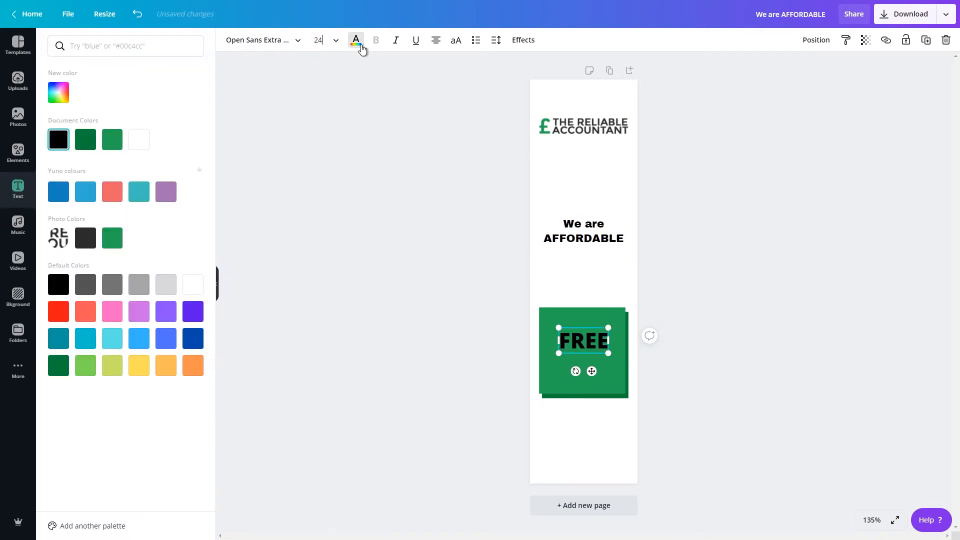
{"action": "left_click", "coordinate": [139, 140]}
{"action": "left_click", "coordinate": [604, 340]}
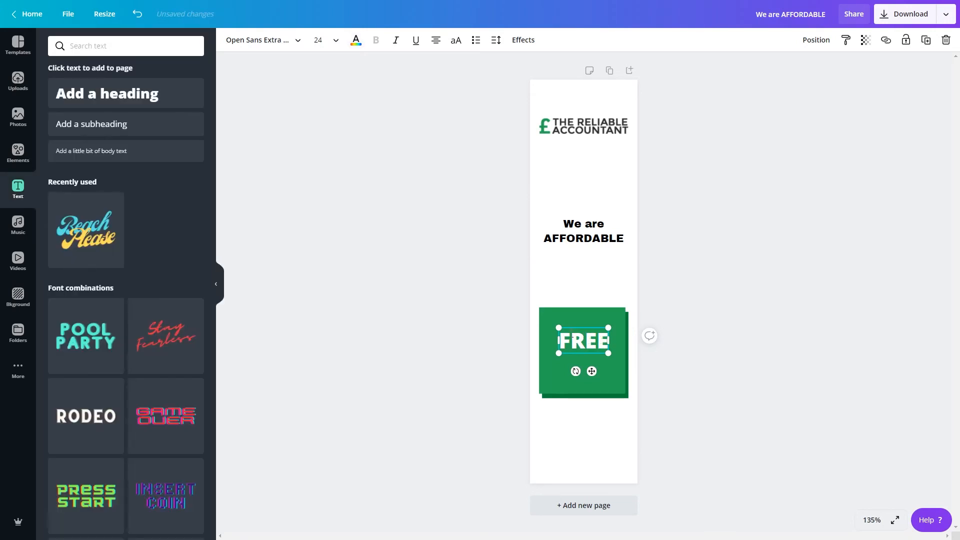
Step: Enlarge the FREE text to about size 33.5 and centre it in the upper part of the green square
{"action": "left_click_drag", "start_coordinate": [613, 358], "coordinate": [599, 340]}
{"action": "left_click", "coordinate": [600, 348]}
{"action": "left_click", "coordinate": [718, 380]}
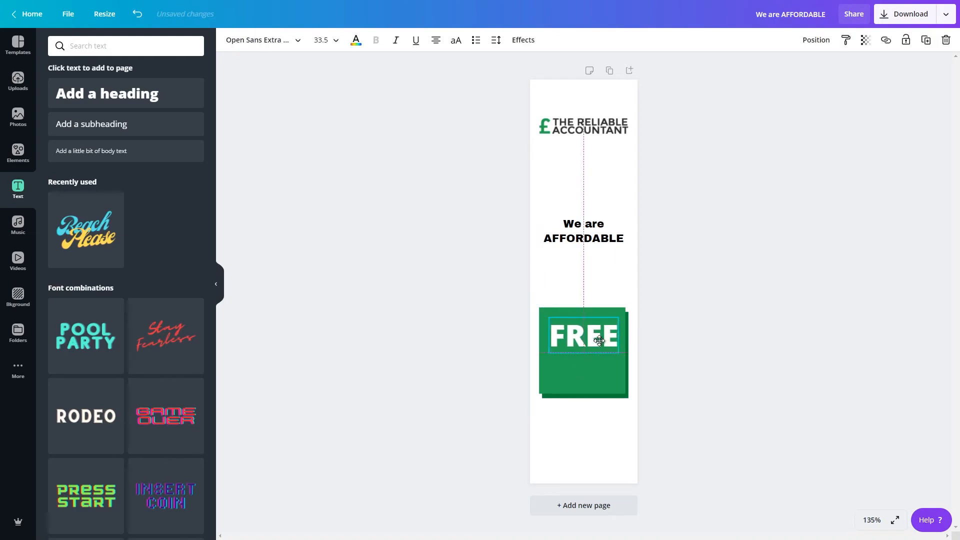
{"action": "left_click", "coordinate": [730, 347]}
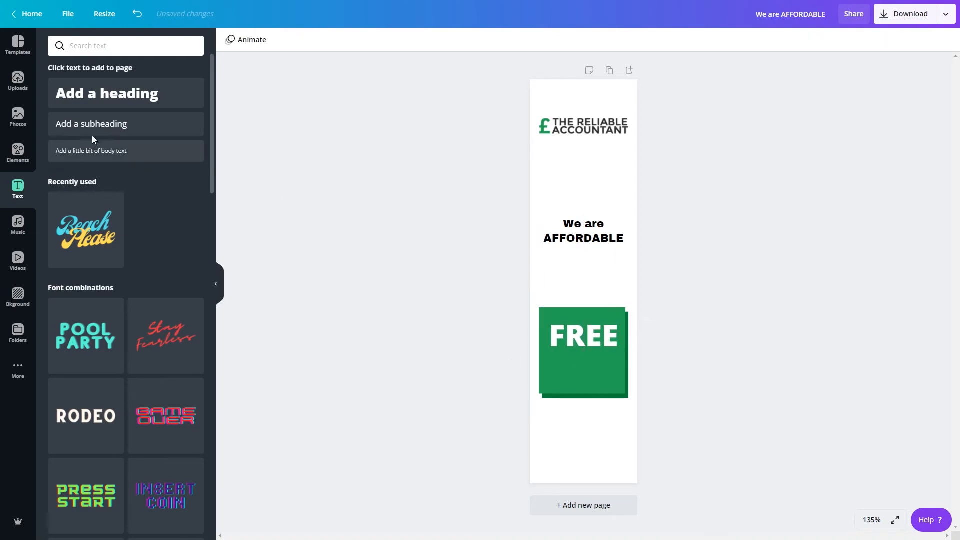
Step: Add a subheading reading "CONSULTATION", enlarge it to about size 10.3 and place it beneath FREE on the green square
{"action": "left_click", "coordinate": [115, 128]}
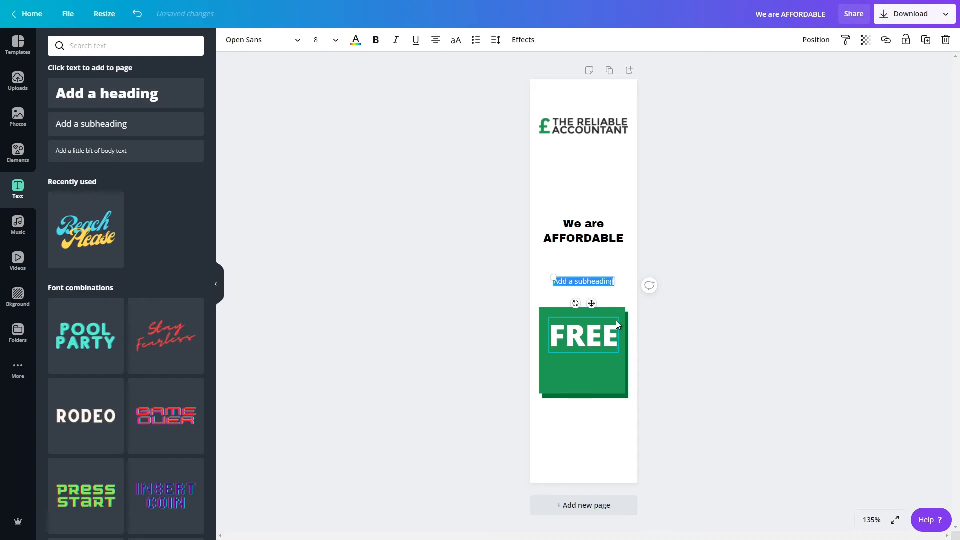
{"action": "type", "text": "CONSULTAATION"}
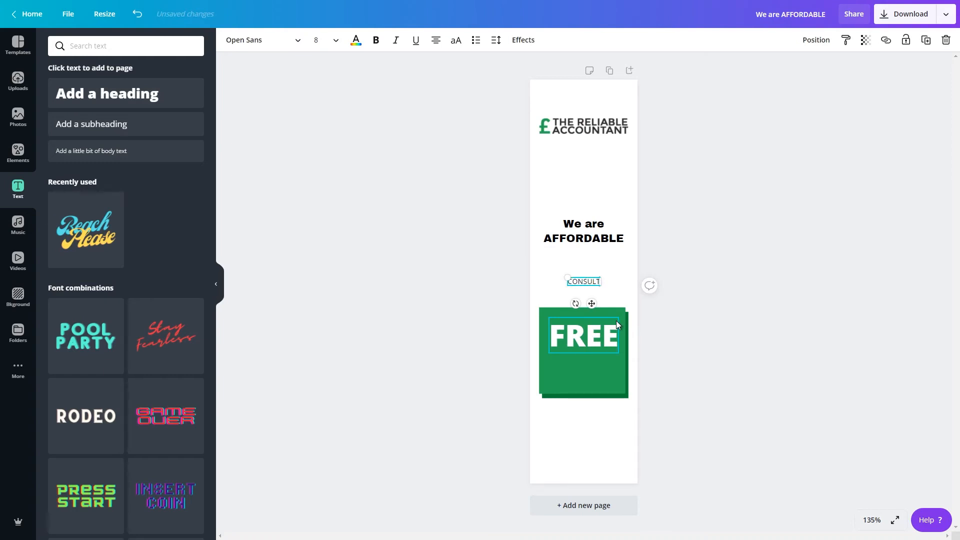
{"action": "left_click", "coordinate": [593, 281]}
{"action": "key", "text": "BackSpace"}
{"action": "key", "text": "BackSpace"}
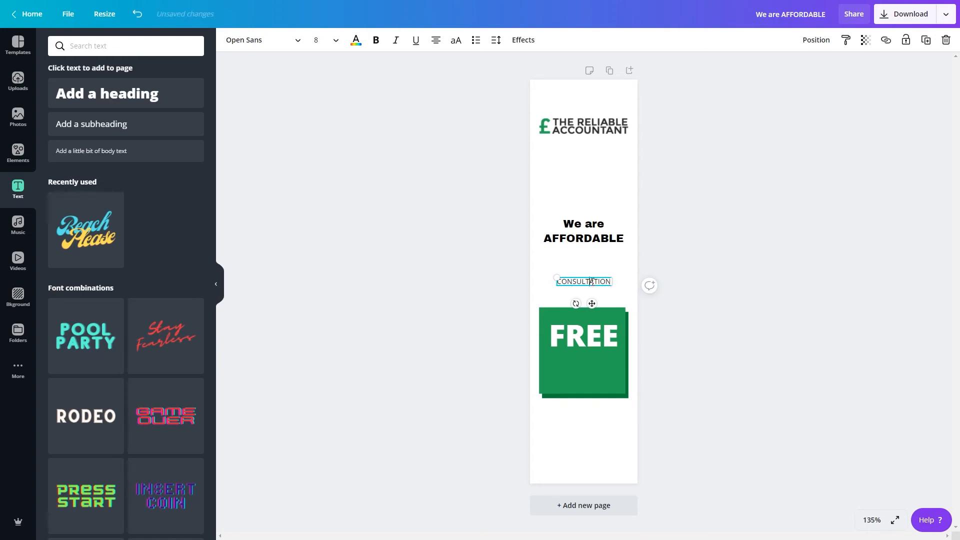
{"action": "left_click", "coordinate": [600, 275]}
{"action": "left_click_drag", "start_coordinate": [595, 283], "coordinate": [620, 381]}
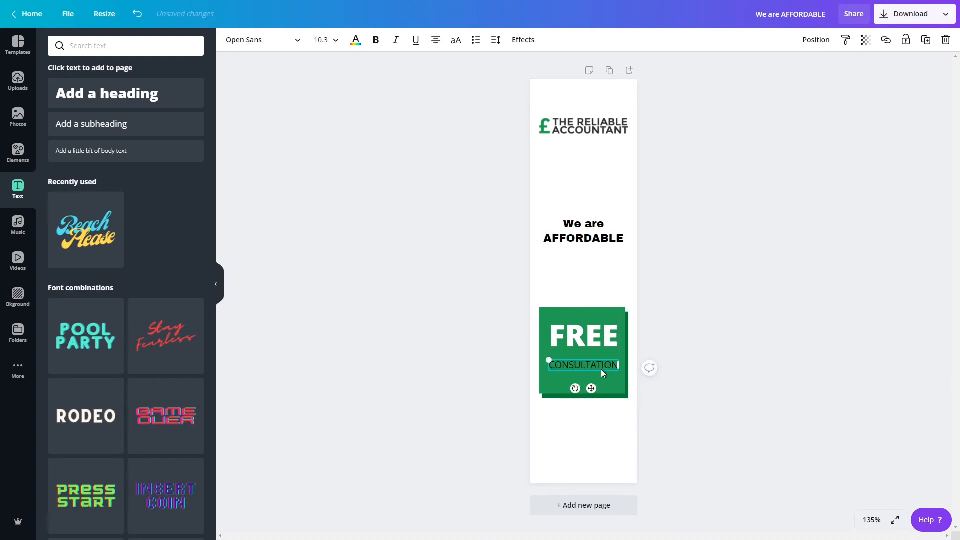
Step: Change the CONSULTATION text to the Archivo Black font at size 8 so it fits on one line within the square
{"action": "left_click", "coordinate": [268, 40]}
{"action": "left_click", "coordinate": [75, 149]}
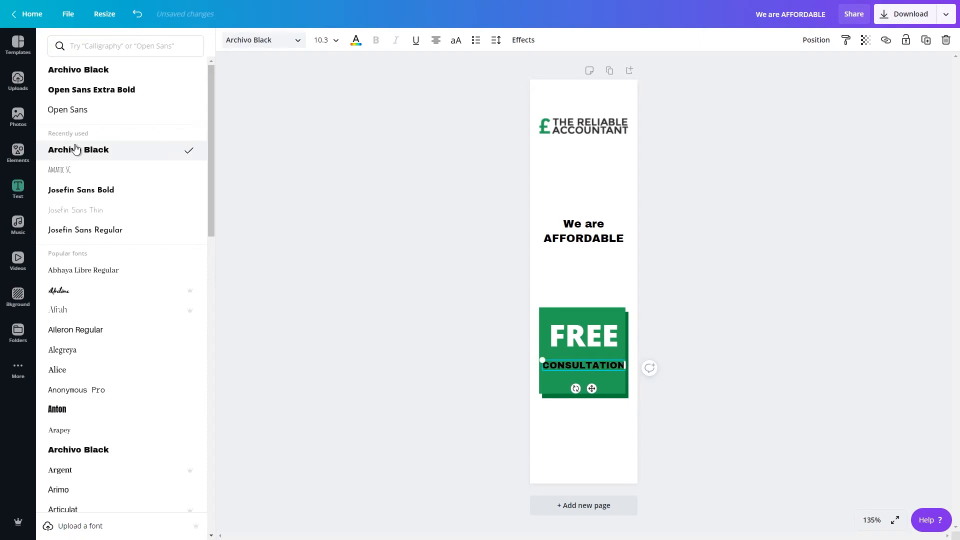
{"action": "left_click_drag", "start_coordinate": [624, 365], "coordinate": [620, 365]}
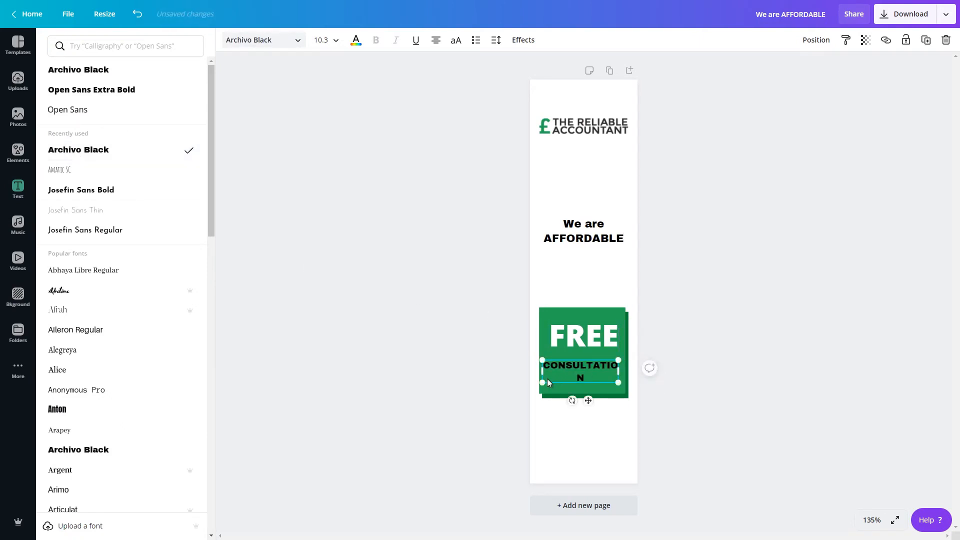
{"action": "left_click_drag", "start_coordinate": [543, 382], "coordinate": [545, 382]}
{"action": "left_click", "coordinate": [322, 40]}
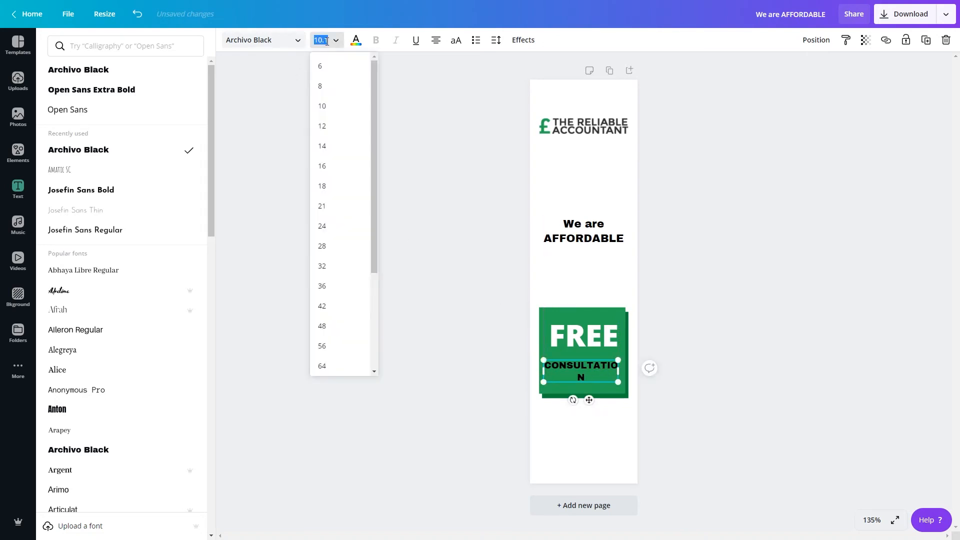
{"action": "left_click", "coordinate": [331, 112]}
{"action": "left_click", "coordinate": [333, 40]}
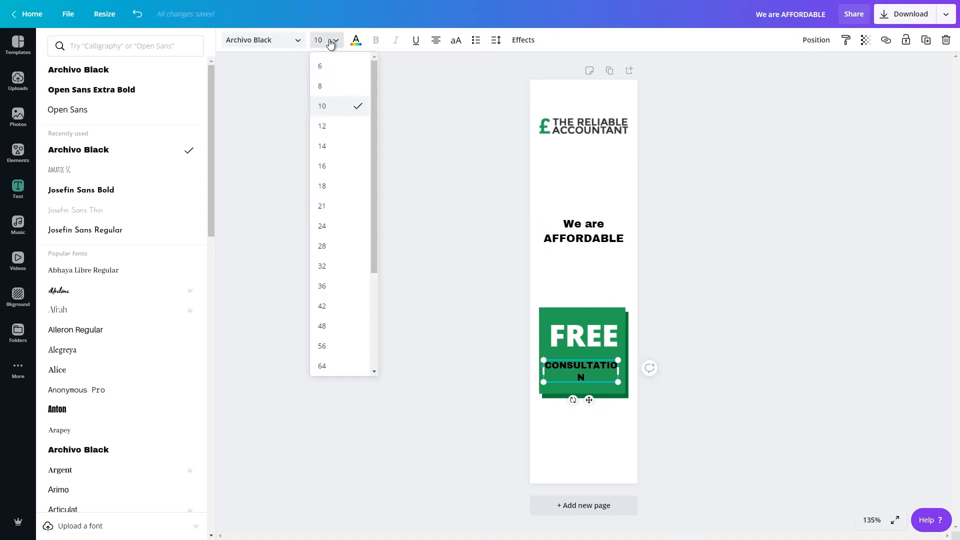
{"action": "left_click", "coordinate": [335, 93]}
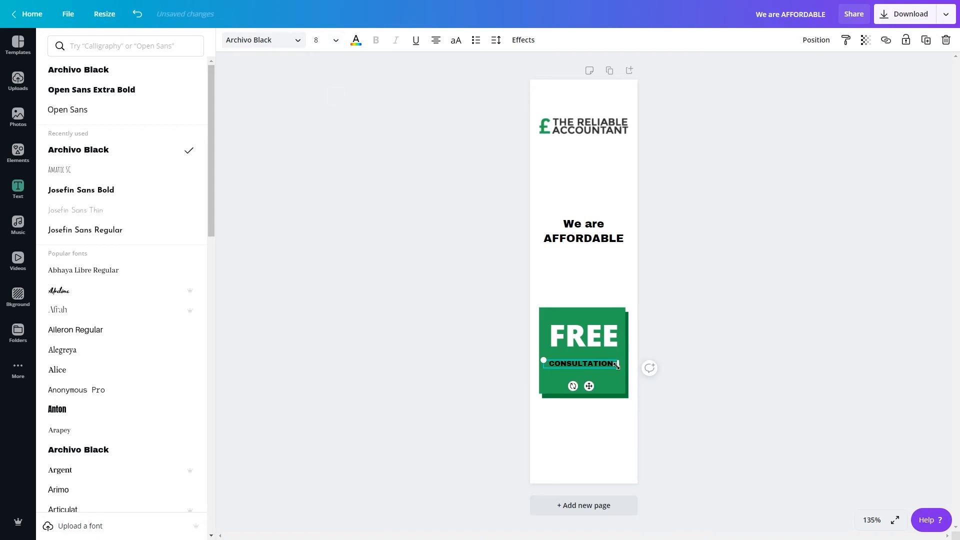
Step: Enlarge the FREE text to about size 38.6 so it nearly spans the width of the green square
{"action": "left_click", "coordinate": [590, 343]}
{"action": "mouse_move", "coordinate": [591, 343]}
{"action": "left_mouse_down"}
{"action": "mouse_move", "coordinate": [623, 358]}
{"action": "mouse_move", "coordinate": [600, 338]}
{"action": "left_mouse_up"}
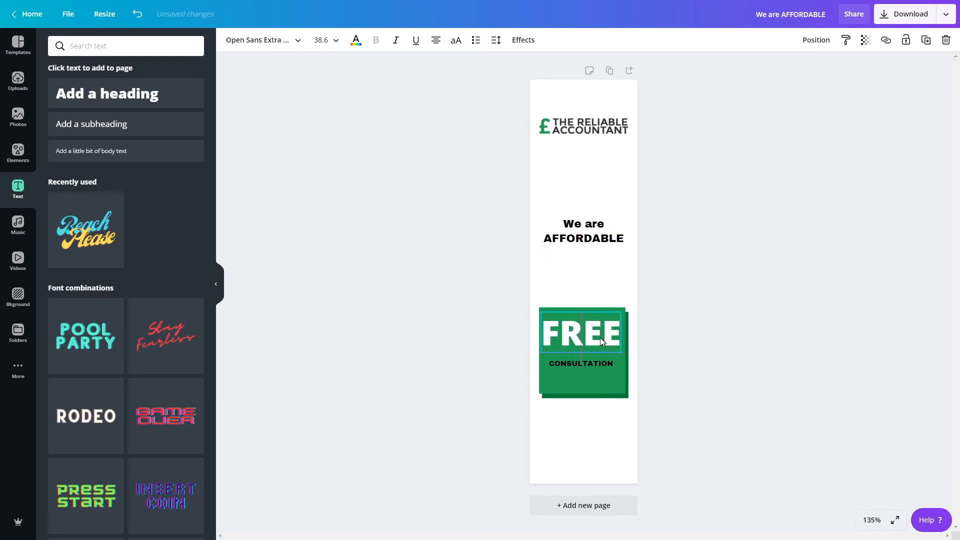
{"action": "left_click", "coordinate": [713, 365]}
Step: Colour the CONSULTATION text white and enlarge it to about size 9.7 to match the width of FREE
{"action": "left_click", "coordinate": [581, 365]}
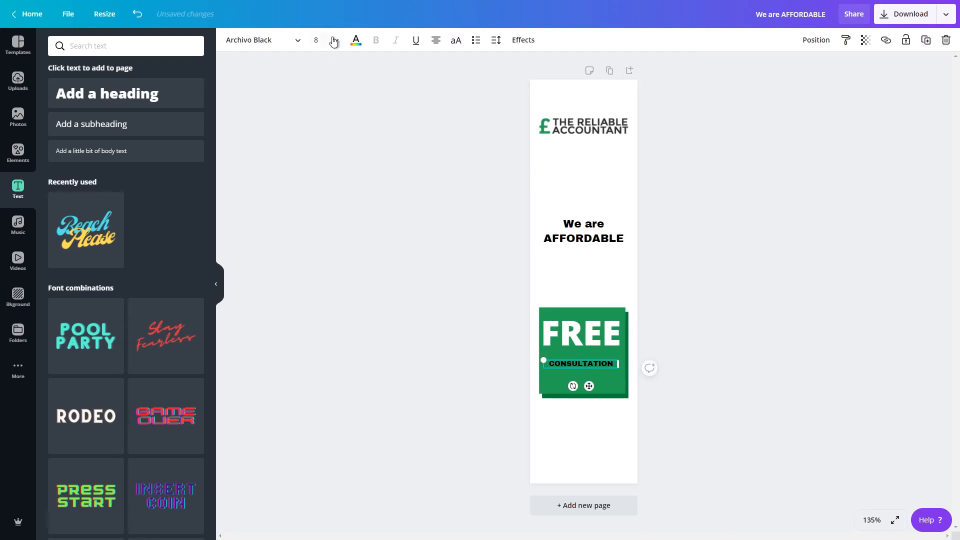
{"action": "left_click", "coordinate": [356, 40]}
{"action": "left_click", "coordinate": [138, 140]}
{"action": "key", "text": "Escape"}
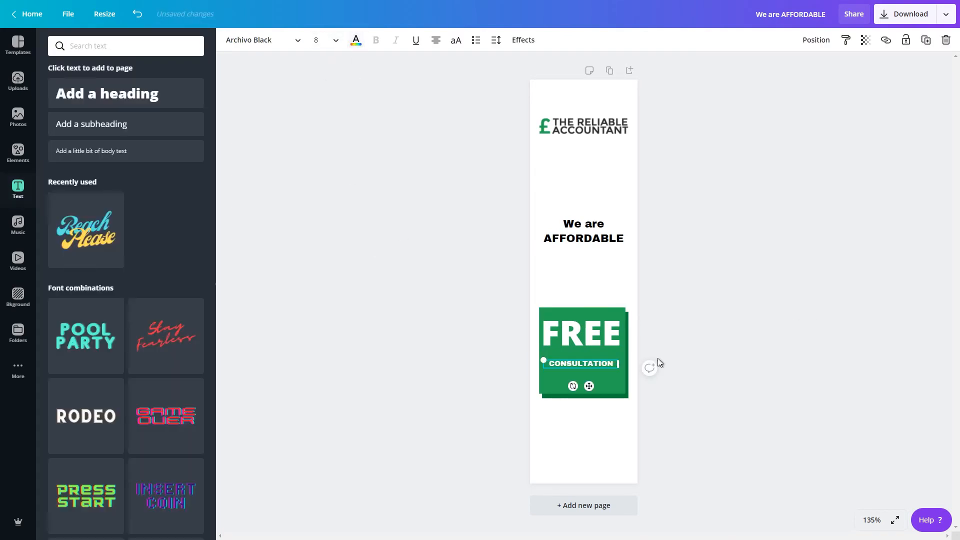
{"action": "left_click_drag", "start_coordinate": [573, 364], "coordinate": [627, 369]}
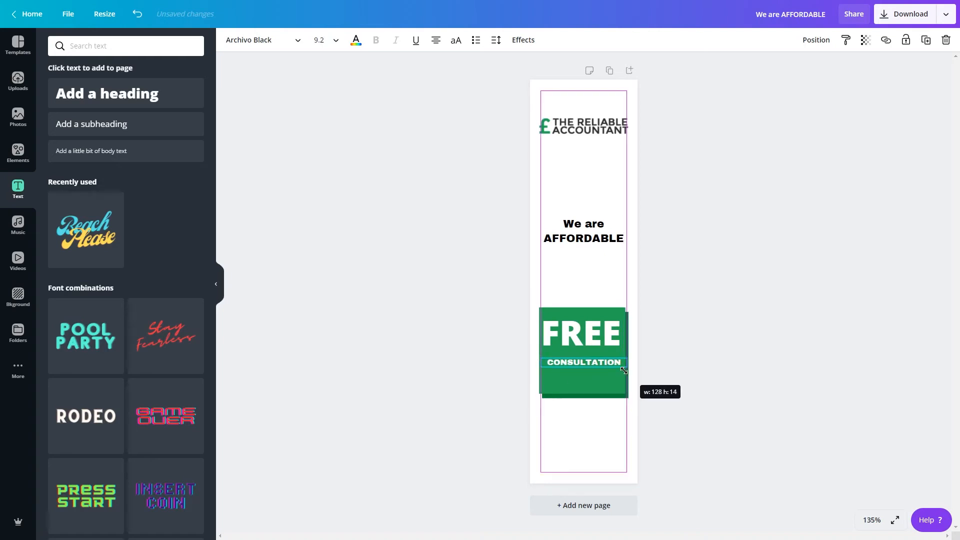
{"action": "left_click_drag", "start_coordinate": [539, 369], "coordinate": [536, 370]}
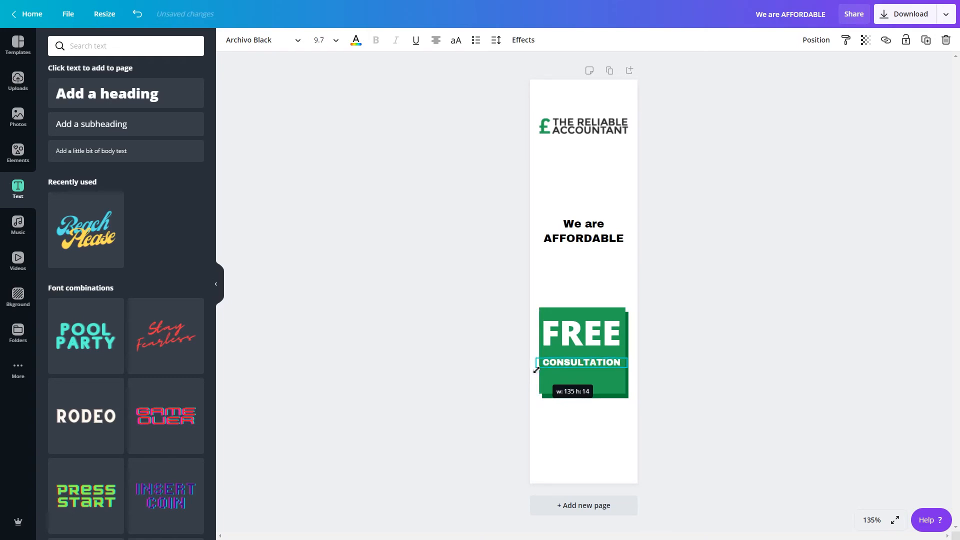
{"action": "left_click", "coordinate": [705, 371]}
Step: Move FREE down closer to CONSULTATION, and centre both texts together within the green square
{"action": "left_click_drag", "start_coordinate": [584, 336], "coordinate": [584, 341]}
{"action": "left_click", "coordinate": [731, 361]}
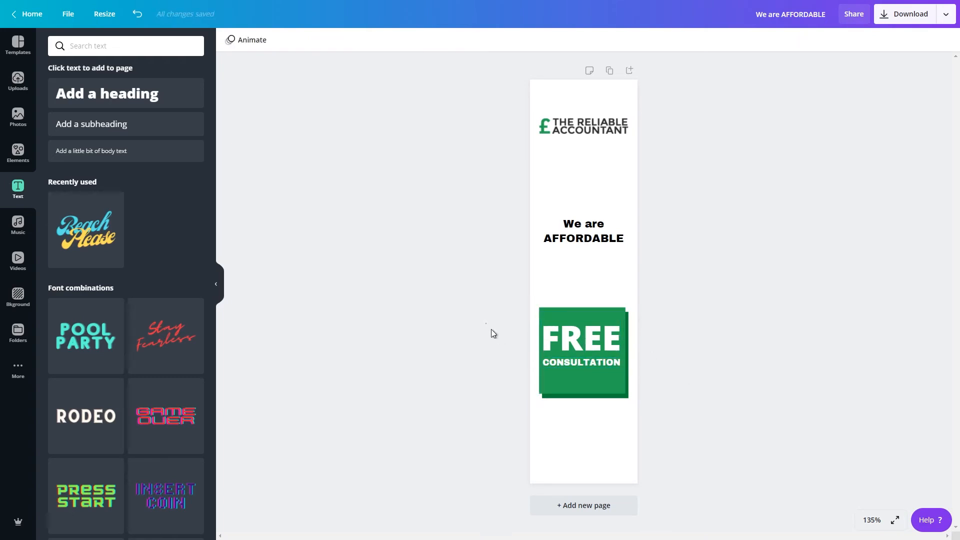
{"action": "left_click_drag", "start_coordinate": [486, 325], "coordinate": [546, 370]}
{"action": "left_click_drag", "start_coordinate": [584, 341], "coordinate": [586, 348]}
{"action": "left_click", "coordinate": [714, 349]}
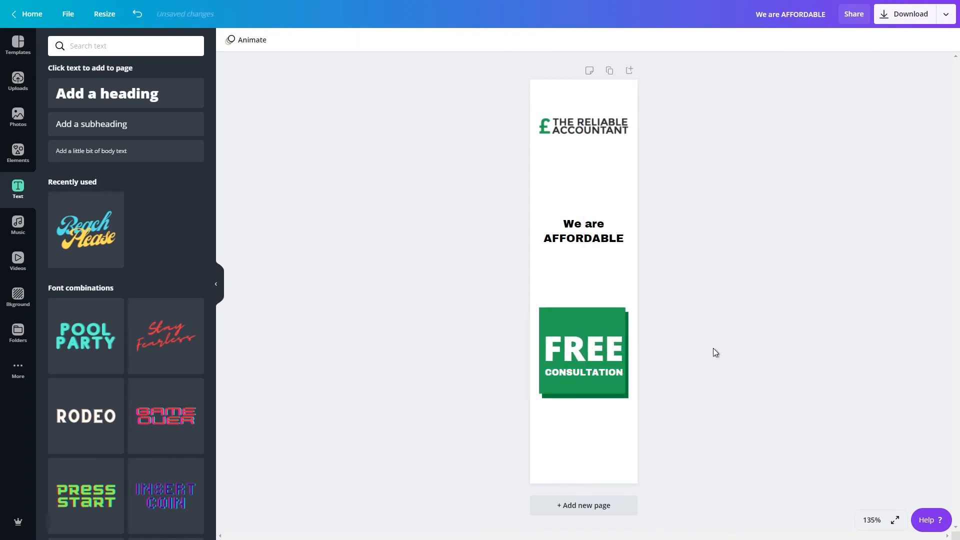
{"action": "left_click_drag", "start_coordinate": [508, 346], "coordinate": [583, 342]}
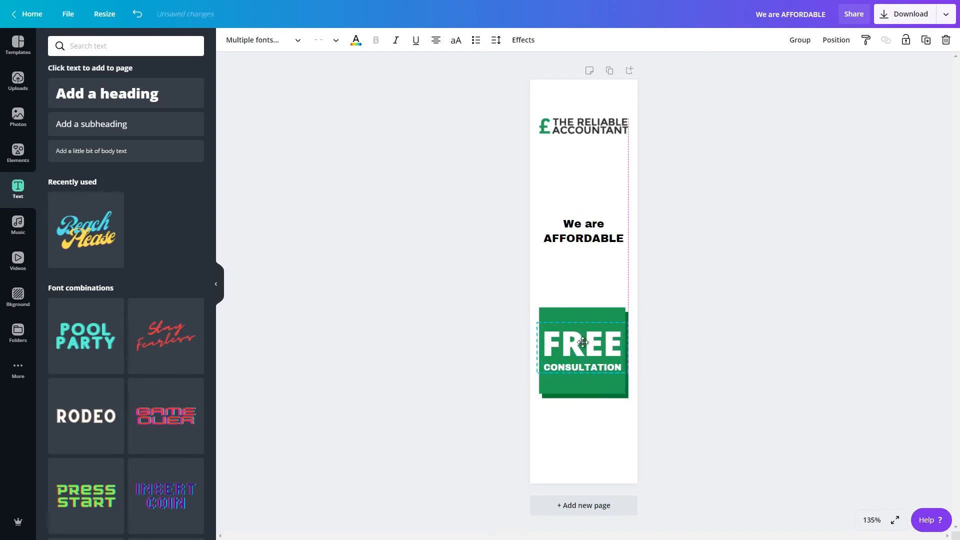
{"action": "left_click", "coordinate": [759, 357]}
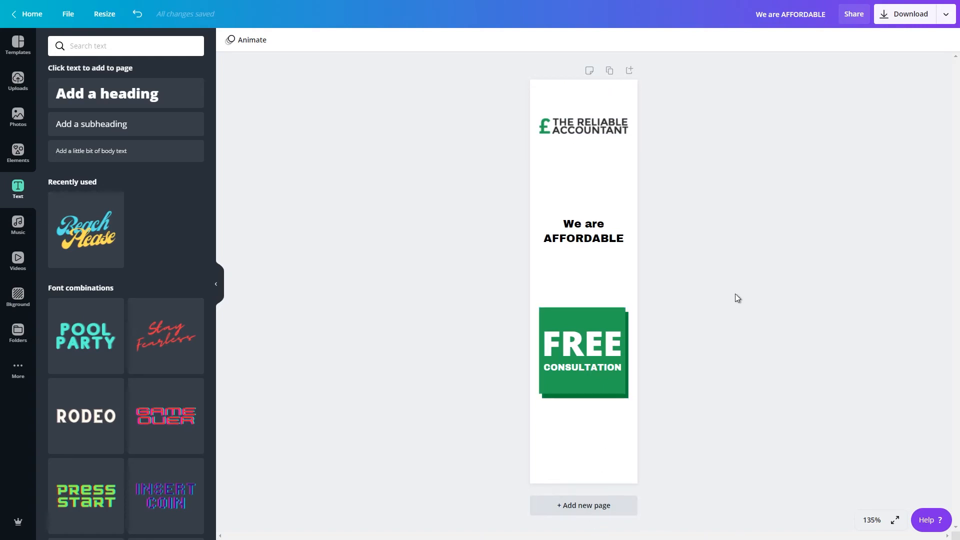
Step: Duplicate the finished page to create a second frame of the ad
{"action": "left_click", "coordinate": [609, 71]}
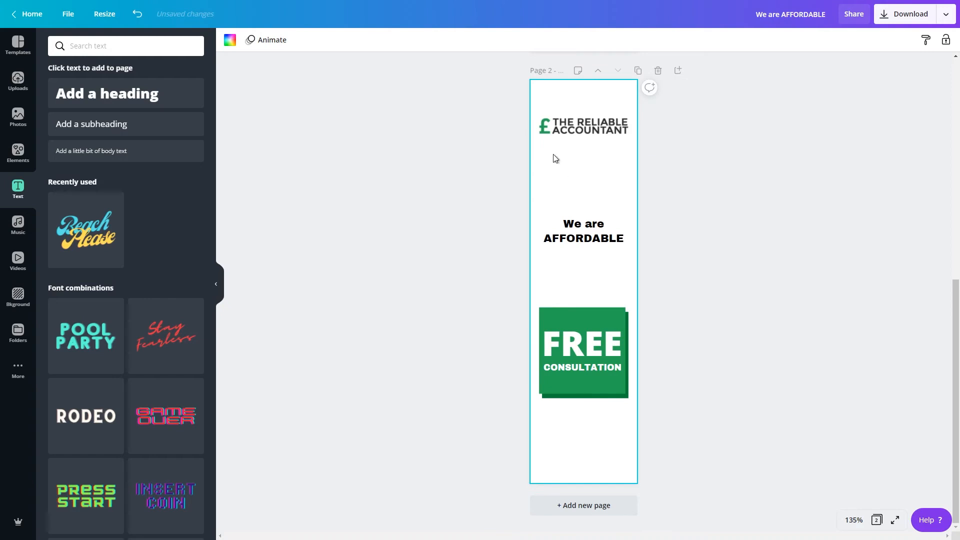
{"action": "scroll", "coordinate": [571, 158], "scroll_direction": "up", "scroll_amount": 2}
{"action": "scroll", "coordinate": [571, 158], "scroll_direction": "down", "scroll_amount": 2}
{"action": "scroll", "coordinate": [571, 158], "scroll_direction": "up", "scroll_amount": 4}
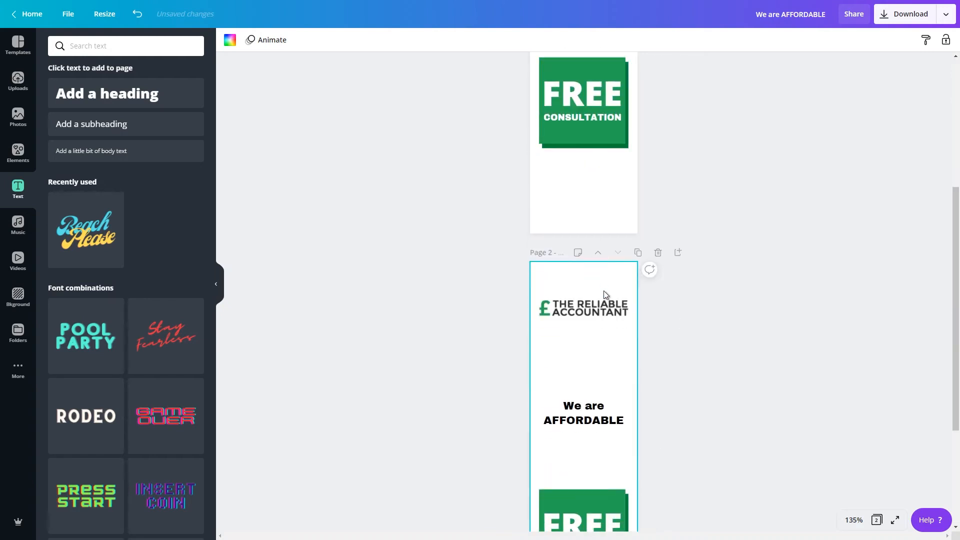
{"action": "scroll", "coordinate": [719, 313], "scroll_direction": "down", "scroll_amount": 3}
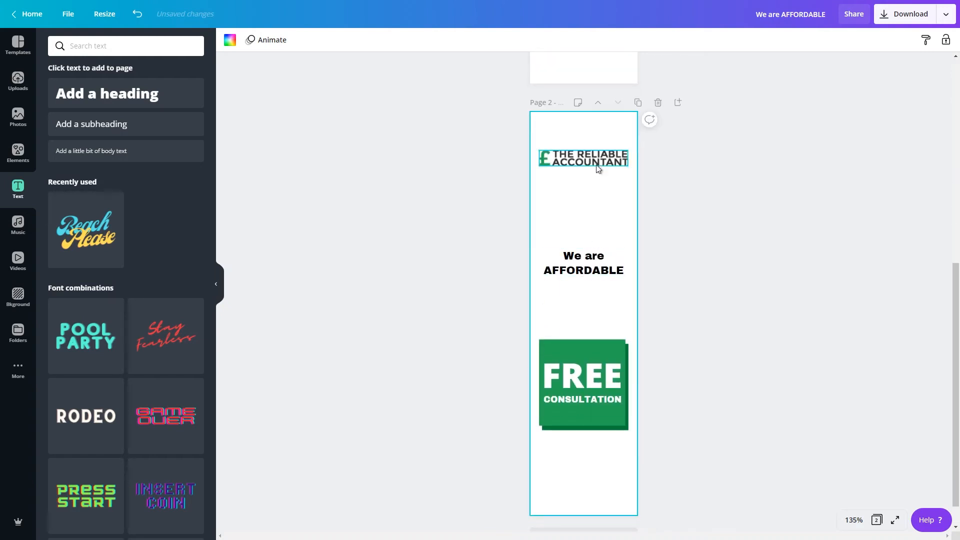
{"action": "scroll", "coordinate": [715, 235], "scroll_direction": "up", "scroll_amount": 6}
{"action": "scroll", "coordinate": [611, 163], "scroll_direction": "up", "scroll_amount": 2}
{"action": "left_click", "coordinate": [584, 228]}
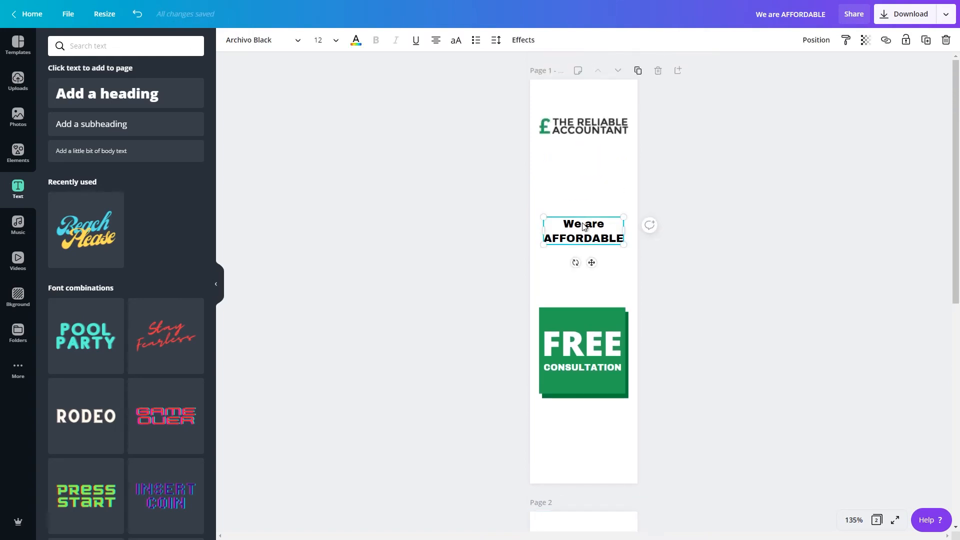
{"action": "scroll", "coordinate": [600, 355], "scroll_direction": "down", "scroll_amount": 6}
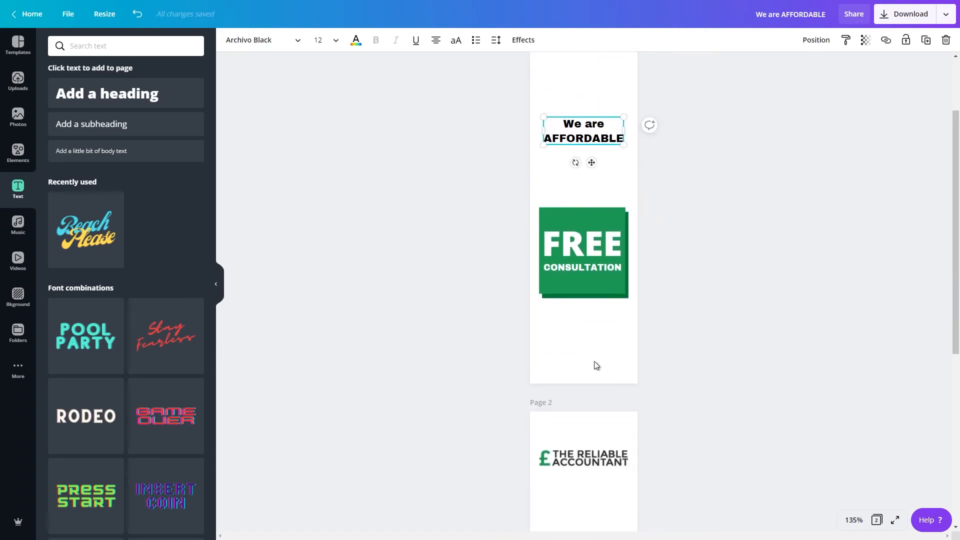
{"action": "left_click", "coordinate": [591, 318]}
{"action": "key", "text": "ctrl+v"}
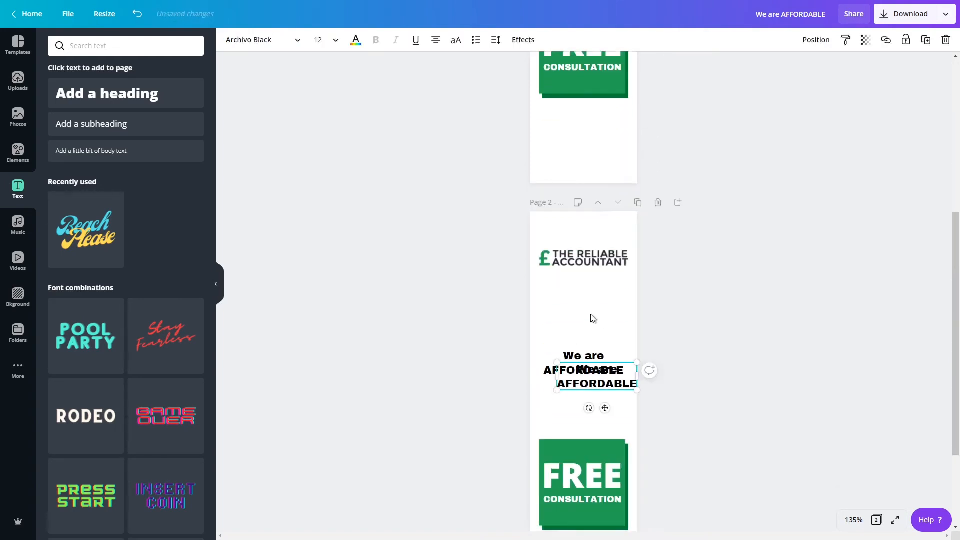
{"action": "left_click_drag", "start_coordinate": [611, 370], "coordinate": [596, 310]}
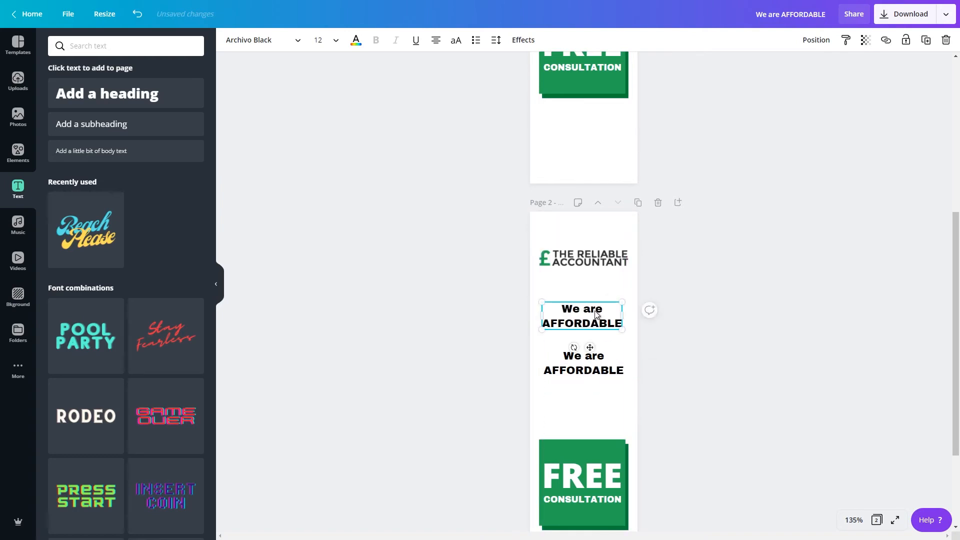
{"action": "key", "text": "Delete"}
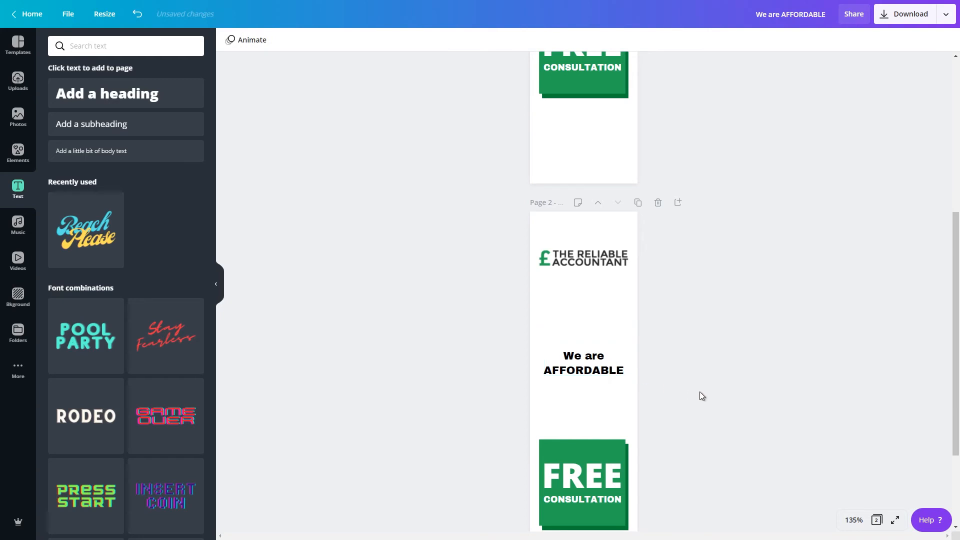
Step: Change the word AFFORDABLE in the second page's heading to RELIABLE
{"action": "left_click", "coordinate": [600, 370]}
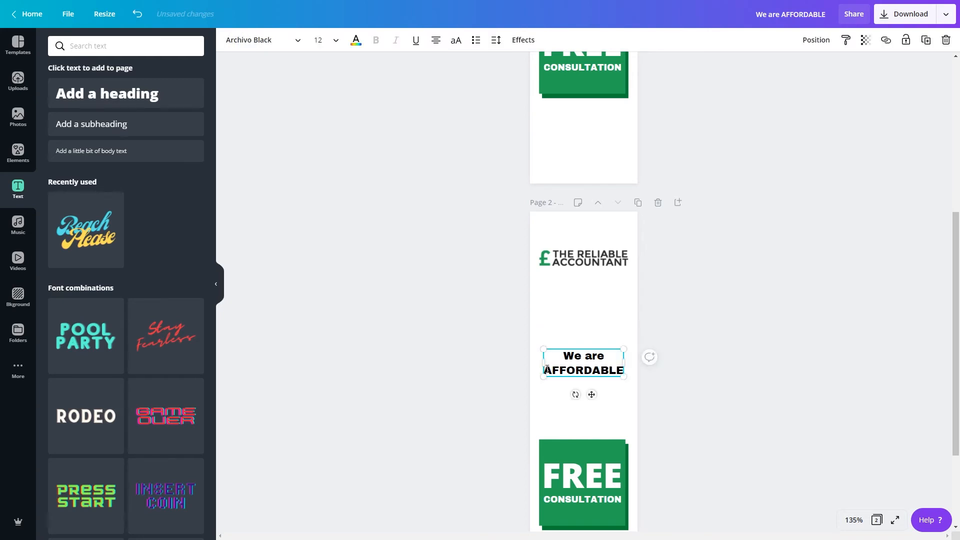
{"action": "left_click_drag", "start_coordinate": [547, 369], "coordinate": [645, 379]}
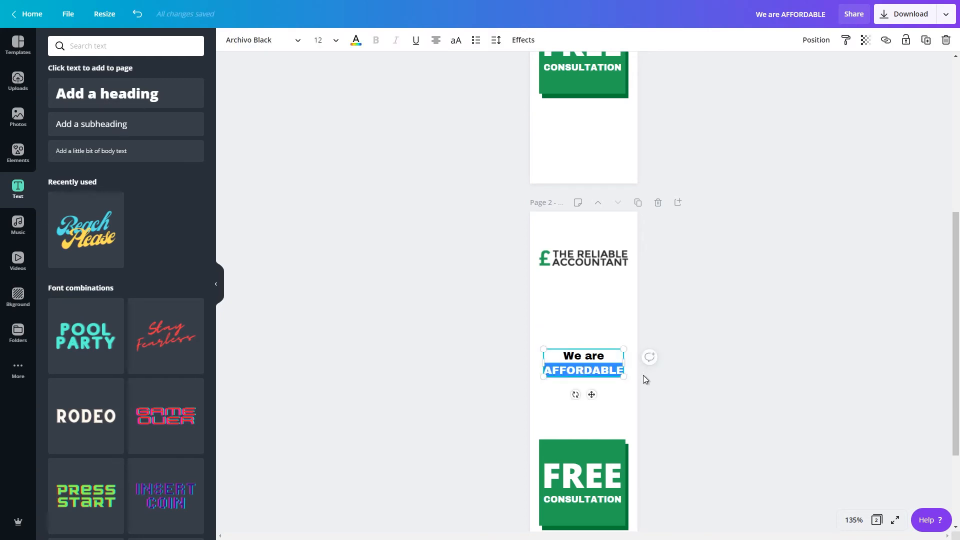
{"action": "type", "text": "reliab"}
{"action": "key", "text": "BackSpace"}
{"action": "key", "text": "BackSpace"}
{"action": "key", "text": "BackSpace"}
{"action": "key", "text": "BackSpace"}
{"action": "key", "text": "BackSpace"}
{"action": "key", "text": "BackSpace"}
{"action": "type", "text": "RELIABLE"}
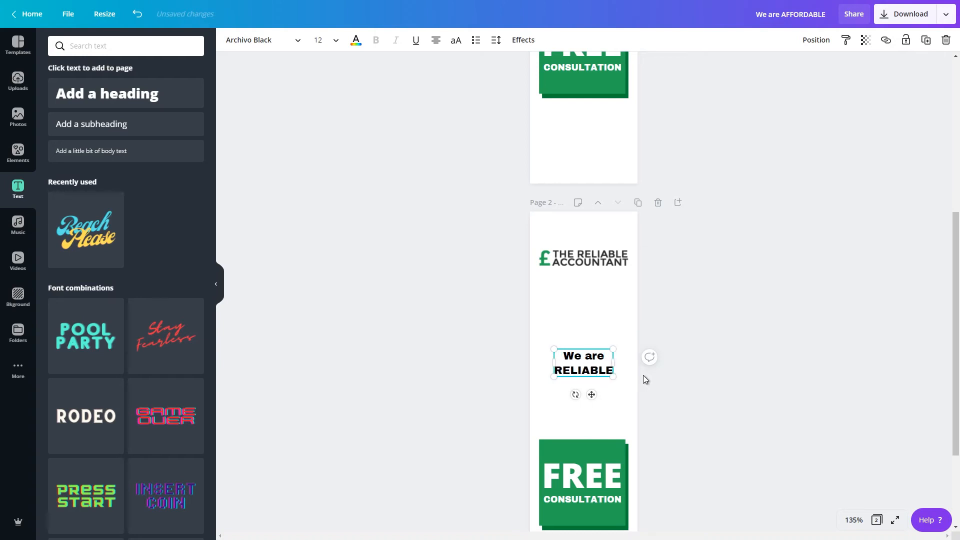
{"action": "left_click", "coordinate": [781, 364]}
Step: Recolour the front green square behind FREE CONSULTATION on the second page to white
{"action": "scroll", "coordinate": [784, 340], "scroll_direction": "down", "scroll_amount": 1}
{"action": "scroll", "coordinate": [781, 342], "scroll_direction": "down", "scroll_amount": 3}
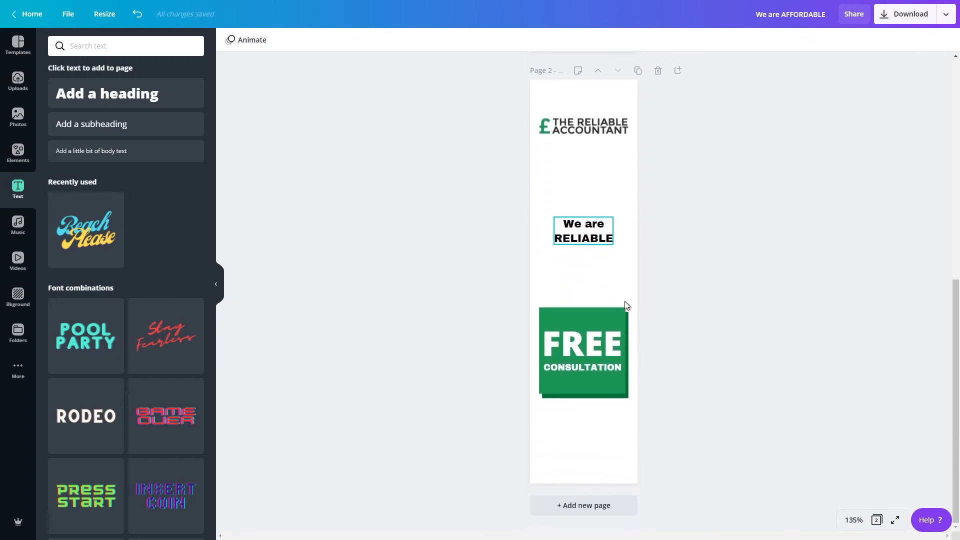
{"action": "left_click", "coordinate": [594, 285]}
{"action": "left_click", "coordinate": [575, 311]}
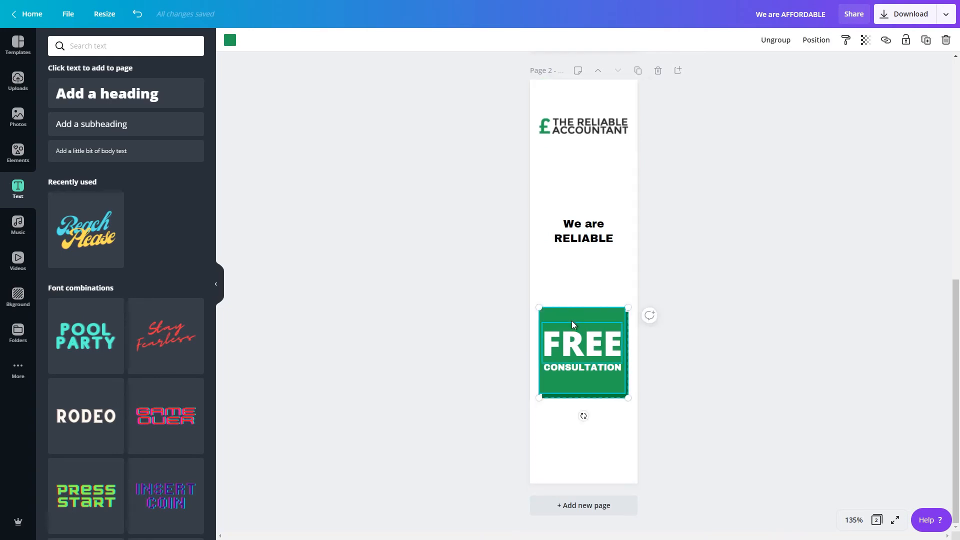
{"action": "left_click", "coordinate": [230, 40]}
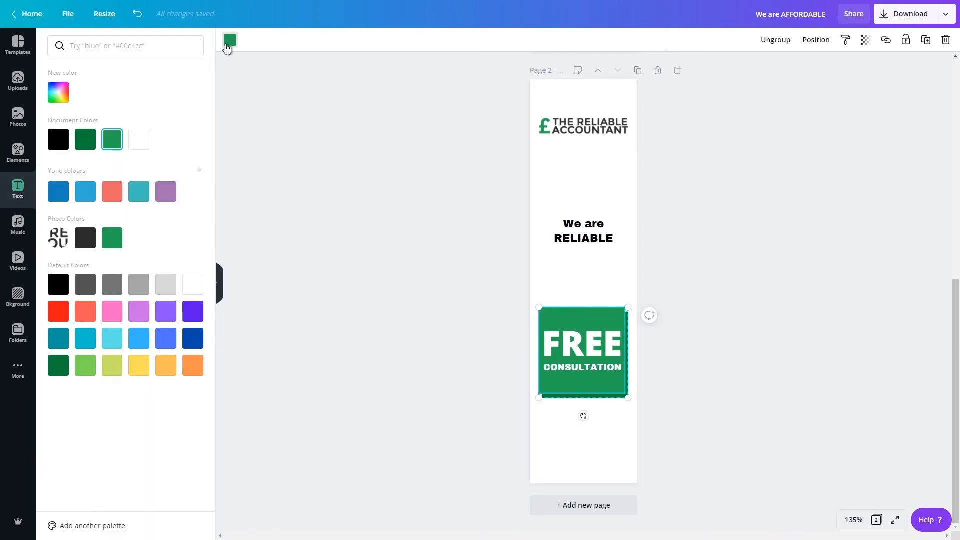
{"action": "left_click", "coordinate": [140, 140]}
{"action": "key", "text": "Escape"}
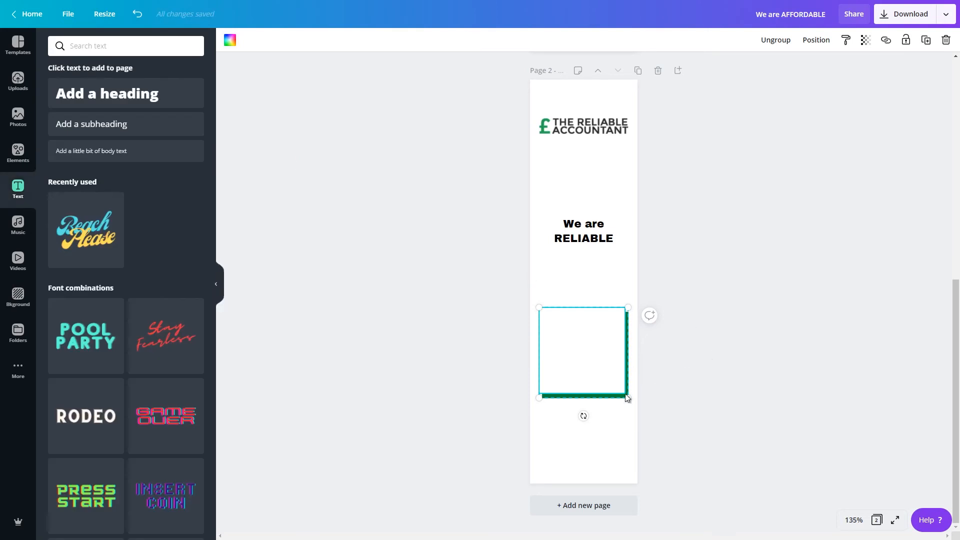
Step: Ungroup the two stacked squares on the second page and recolour the rear shadow square grey
{"action": "left_click", "coordinate": [600, 373]}
{"action": "key", "text": "Escape"}
{"action": "left_click", "coordinate": [771, 39]}
{"action": "left_click", "coordinate": [621, 398]}
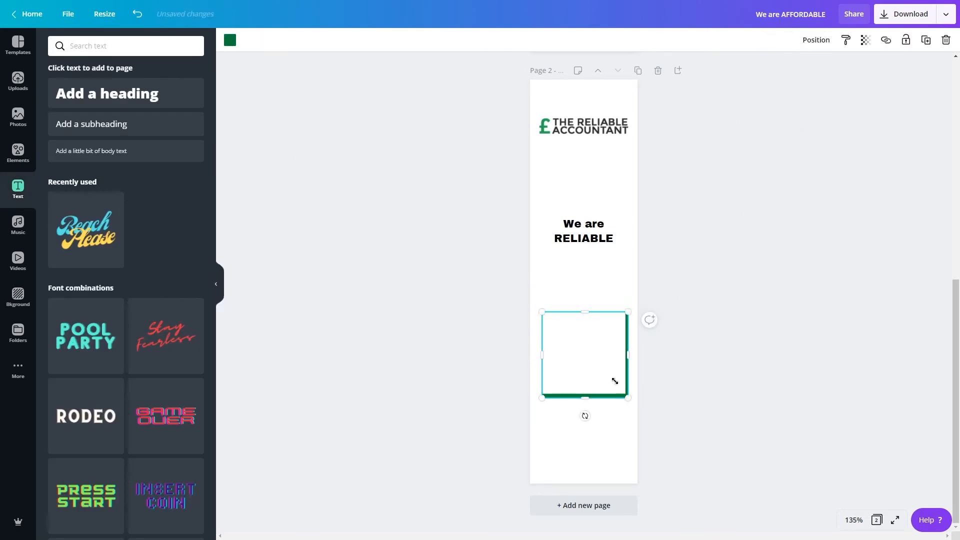
{"action": "left_click", "coordinate": [227, 43]}
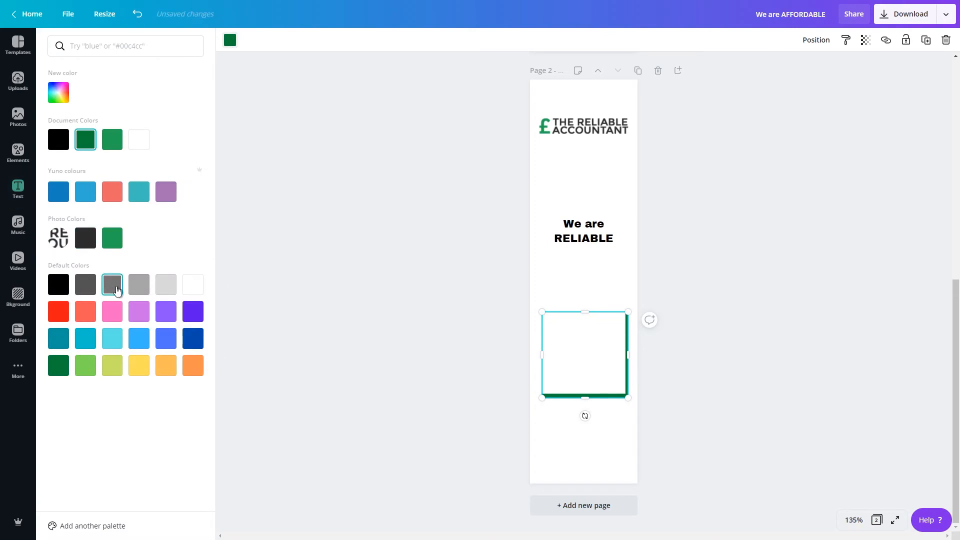
{"action": "left_click", "coordinate": [139, 290]}
{"action": "left_click", "coordinate": [612, 270]}
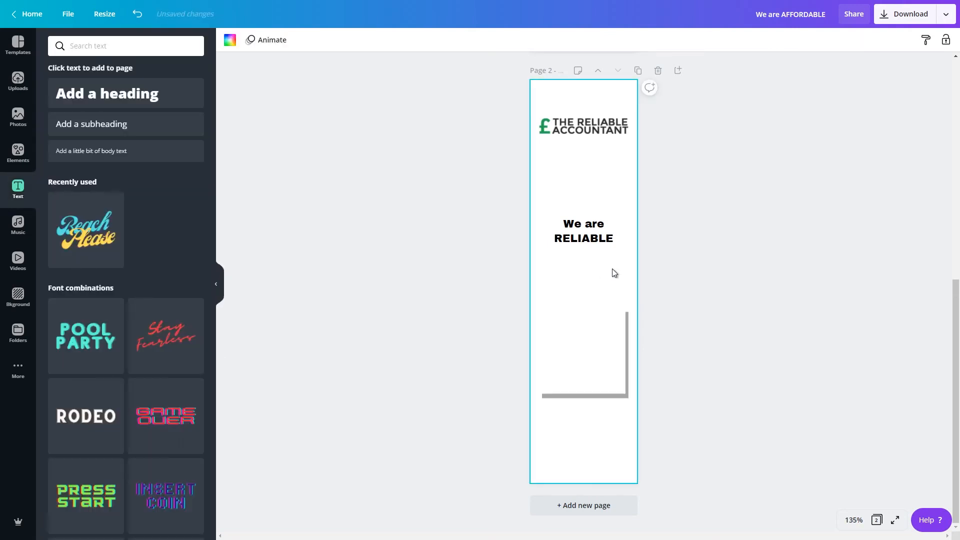
Step: Set the second page's background to the lighter document green used for the square on the first page
{"action": "left_click", "coordinate": [229, 40]}
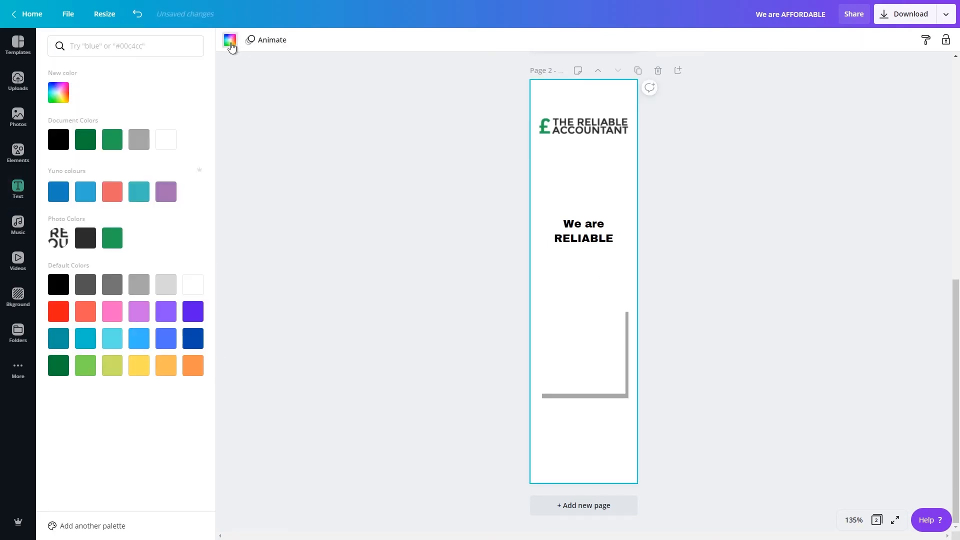
{"action": "left_click", "coordinate": [110, 143]}
{"action": "left_click", "coordinate": [461, 226]}
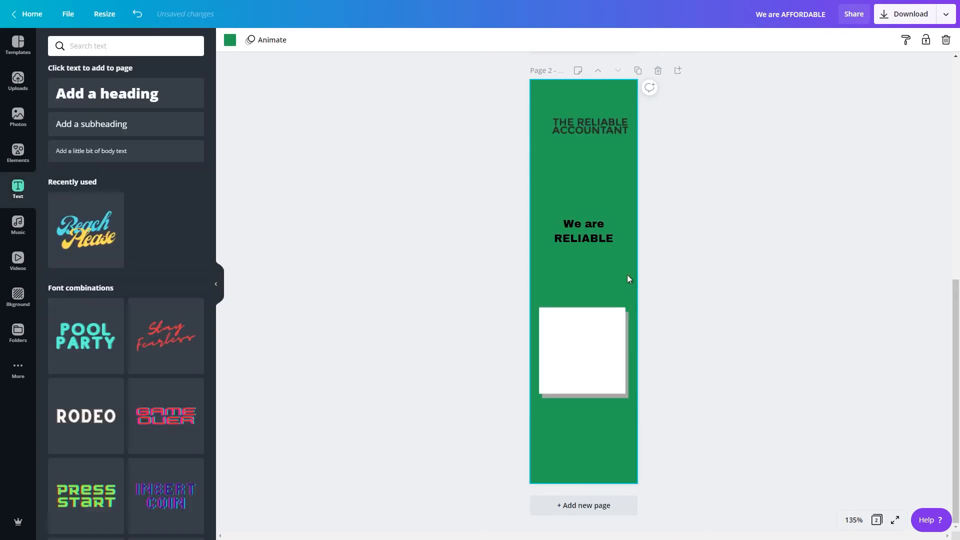
Step: Colour the FREE and CONSULTATION texts on the second page's white square black
{"action": "left_click", "coordinate": [563, 343]}
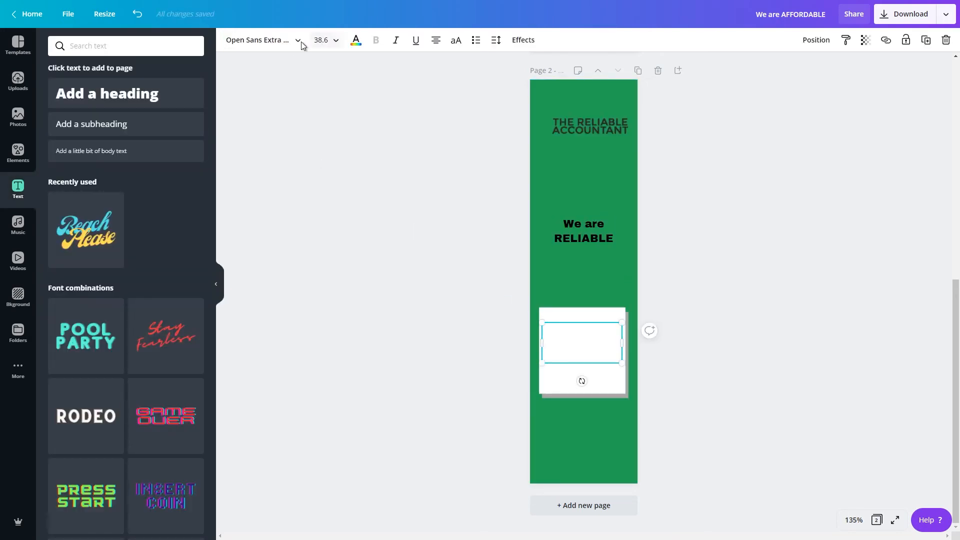
{"action": "left_click", "coordinate": [356, 40]}
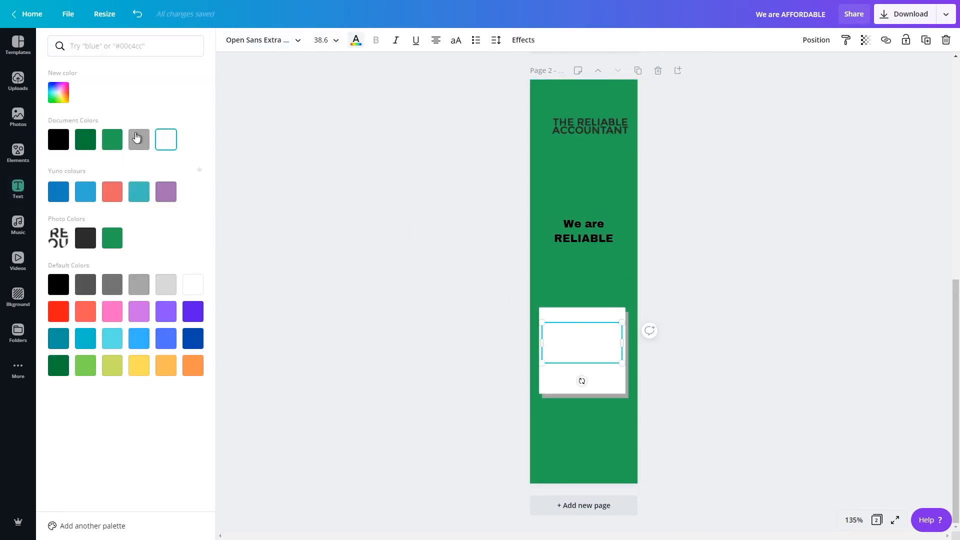
{"action": "left_click", "coordinate": [55, 142]}
{"action": "left_click", "coordinate": [599, 369]}
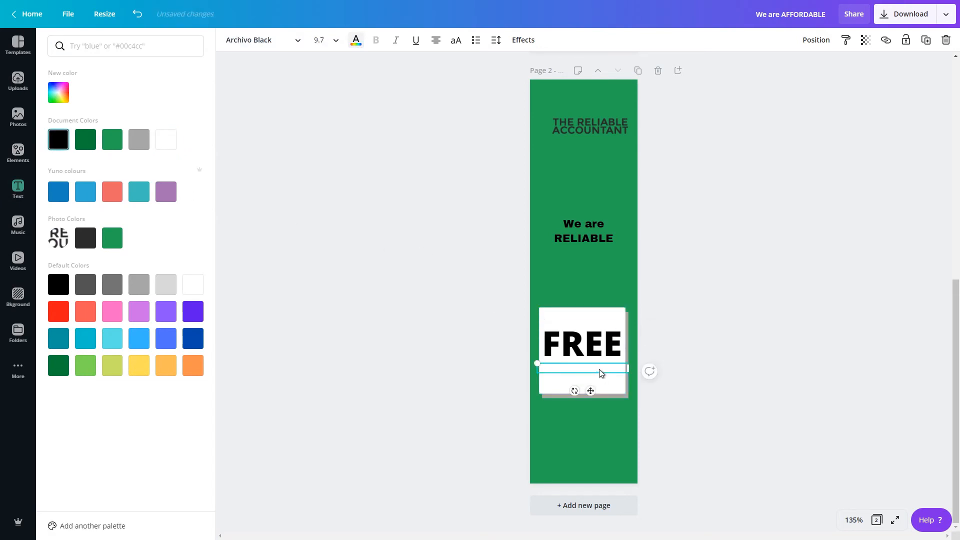
{"action": "left_click", "coordinate": [64, 146]}
Step: Colour the "We are RELIABLE" heading white
{"action": "left_click", "coordinate": [588, 229]}
{"action": "left_click", "coordinate": [356, 40]}
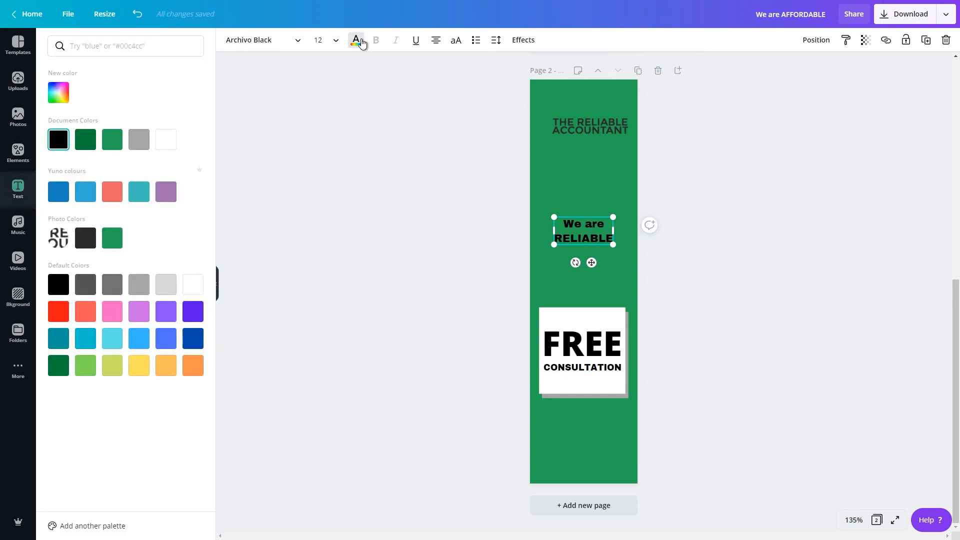
{"action": "left_click", "coordinate": [165, 139]}
{"action": "left_click", "coordinate": [603, 119]}
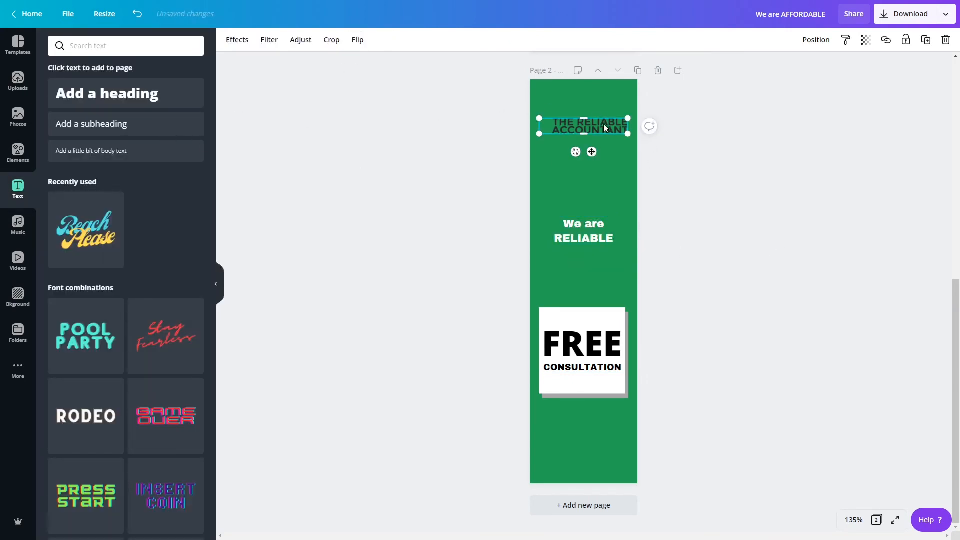
{"action": "double_click", "coordinate": [572, 126]}
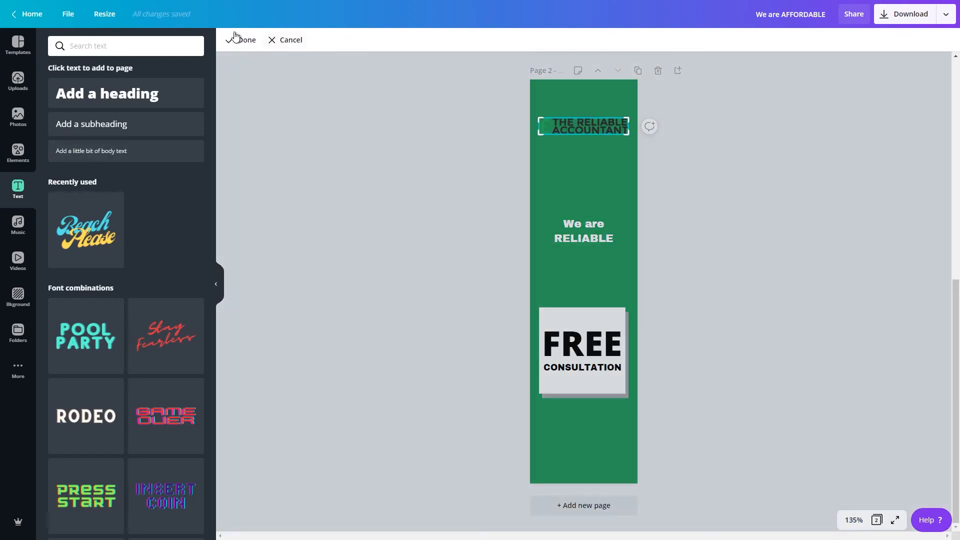
{"action": "left_click", "coordinate": [272, 41]}
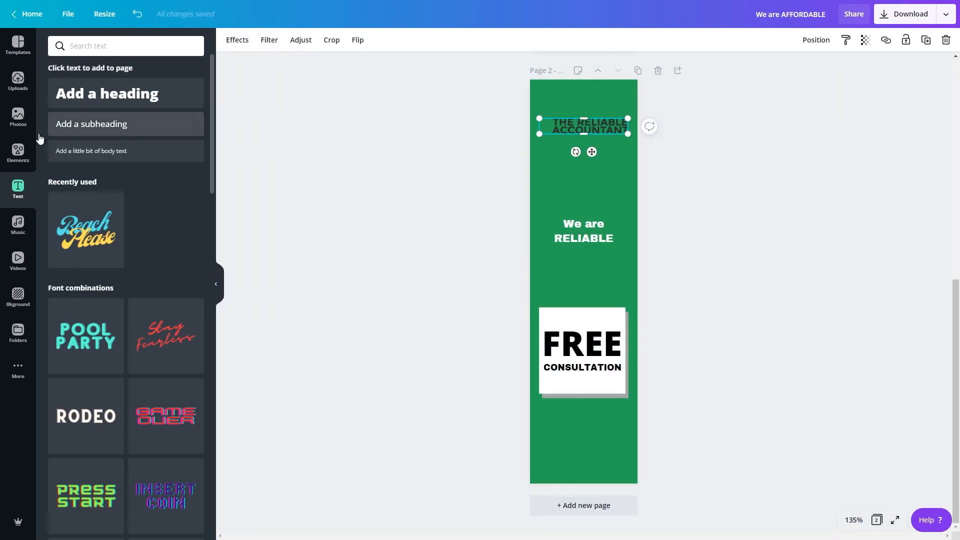
Step: Insert the uploaded white version of The Reliable Accountant logo on the second page and enlarge it to the dark logo's width
{"action": "left_click", "coordinate": [16, 119]}
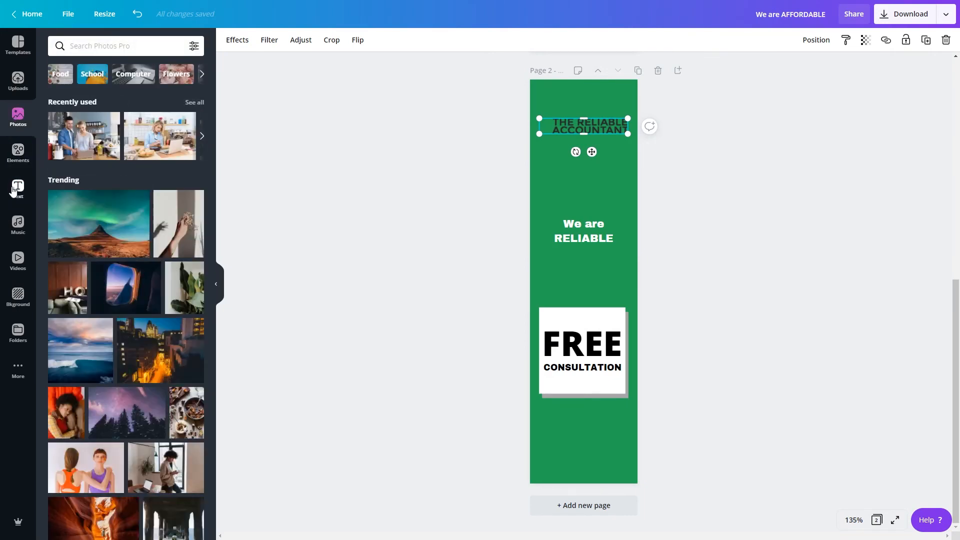
{"action": "left_click", "coordinate": [18, 80]}
{"action": "left_click", "coordinate": [117, 107]}
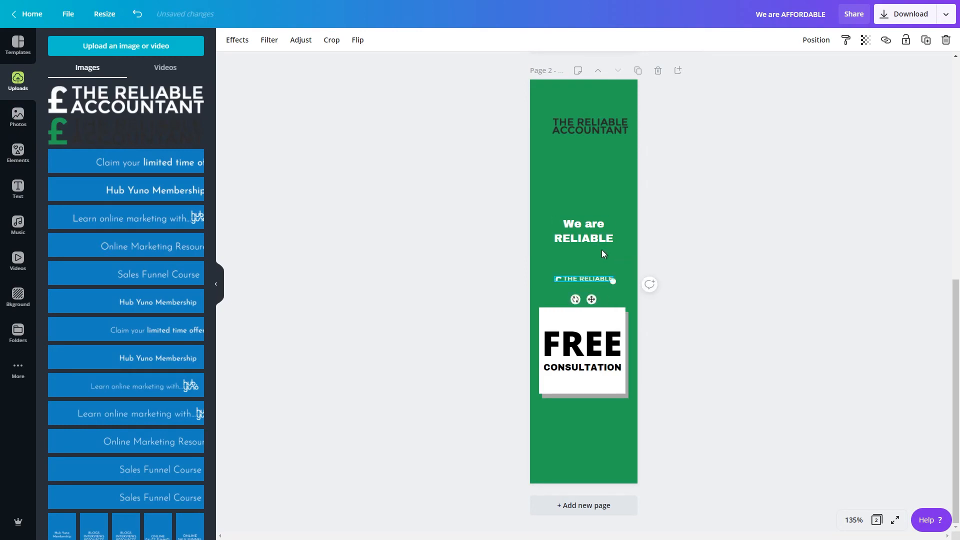
{"action": "key", "text": "ctrl+z"}
{"action": "left_click_drag", "start_coordinate": [591, 304], "coordinate": [580, 147]}
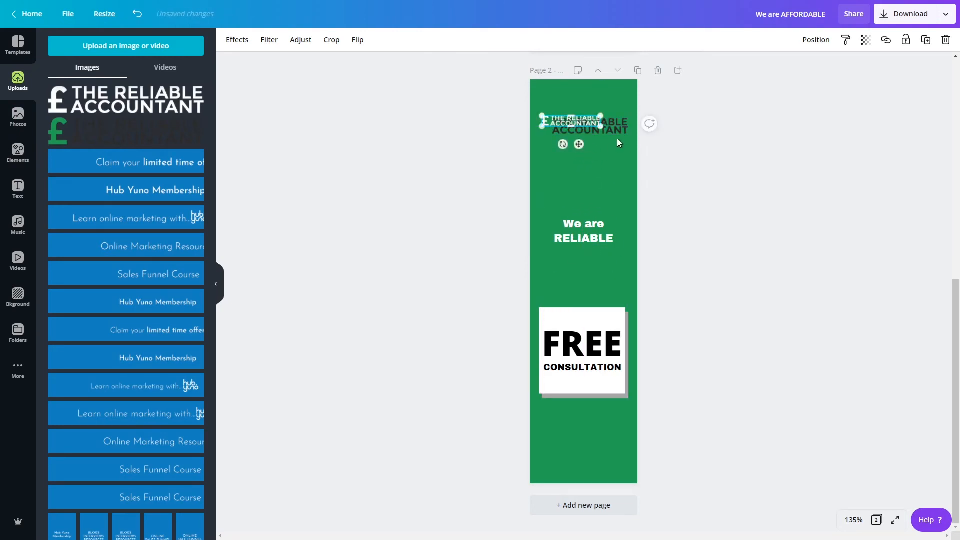
{"action": "left_click_drag", "start_coordinate": [579, 146], "coordinate": [626, 117]}
Step: Reposition the white logo so that it lines up exactly over the dark logo near the page's upper edge
{"action": "left_click", "coordinate": [759, 126]}
{"action": "left_click", "coordinate": [590, 127]}
{"action": "key", "text": "shift+Up"}
{"action": "key", "text": "shift+Up"}
{"action": "key", "text": "shift+Up"}
{"action": "key", "text": "shift+Up"}
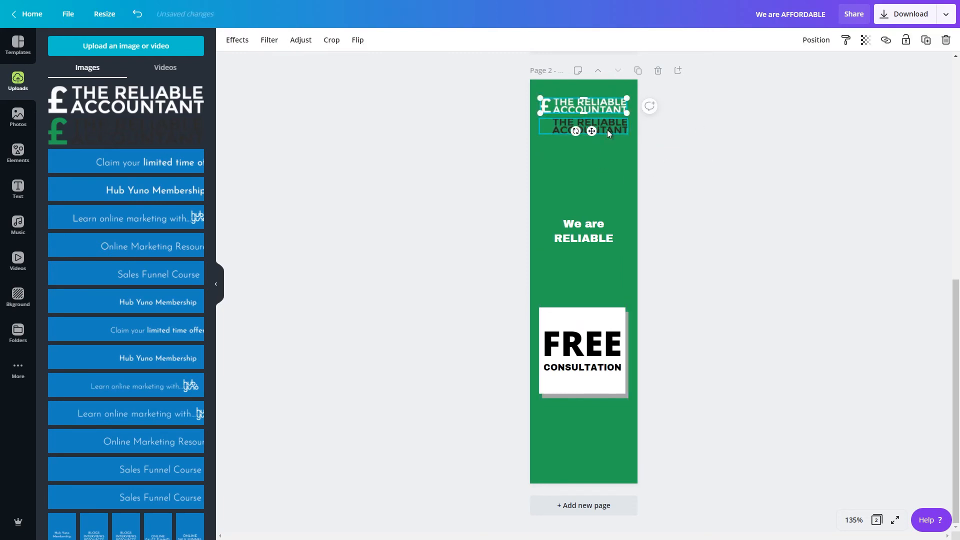
{"action": "left_click_drag", "start_coordinate": [604, 108], "coordinate": [630, 137]}
Step: Send the white logo behind the dark logo, and delete the dark logo from the second page
{"action": "left_click", "coordinate": [683, 149]}
{"action": "left_click", "coordinate": [576, 128]}
{"action": "left_click", "coordinate": [745, 131]}
{"action": "left_click", "coordinate": [561, 127]}
{"action": "left_click", "coordinate": [818, 42]}
{"action": "left_click", "coordinate": [772, 70]}
{"action": "left_click", "coordinate": [629, 137]}
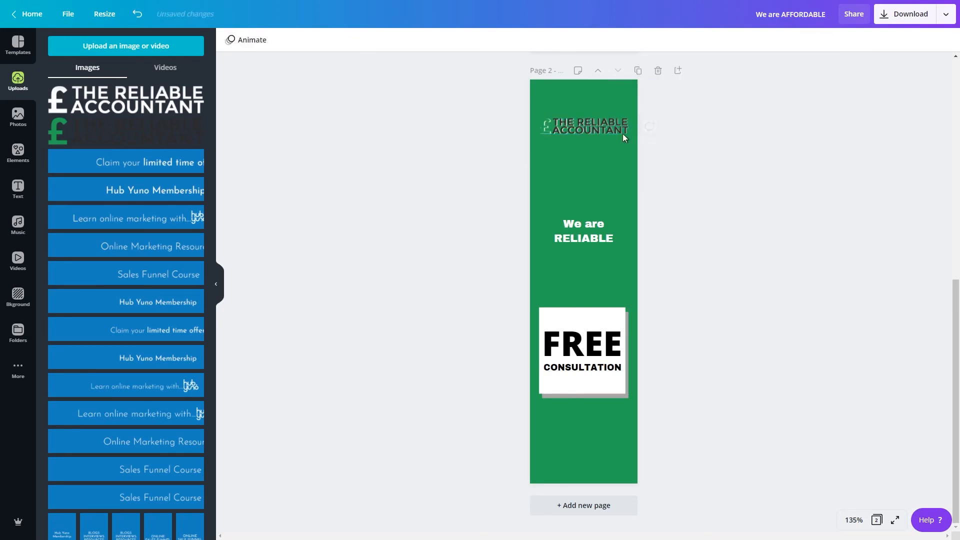
{"action": "left_click", "coordinate": [603, 128]}
{"action": "key", "text": "ctrl+z"}
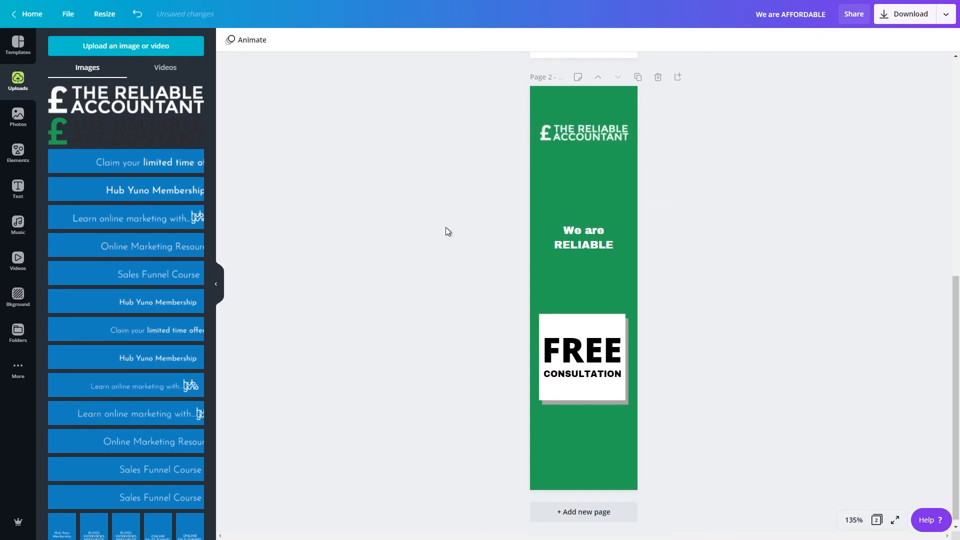
{"action": "left_click", "coordinate": [595, 346]}
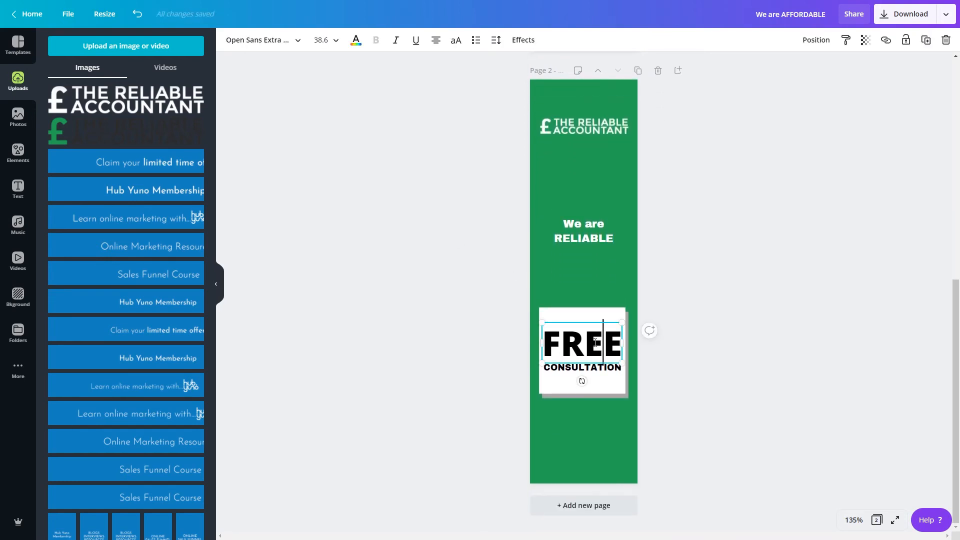
{"action": "left_click", "coordinate": [723, 343]}
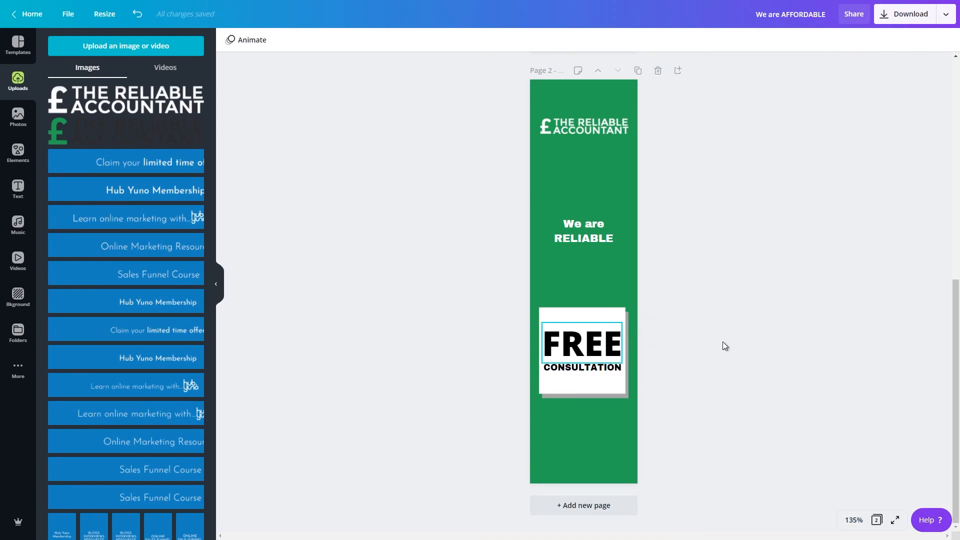
{"action": "scroll", "coordinate": [723, 345], "scroll_direction": "up", "scroll_amount": 9}
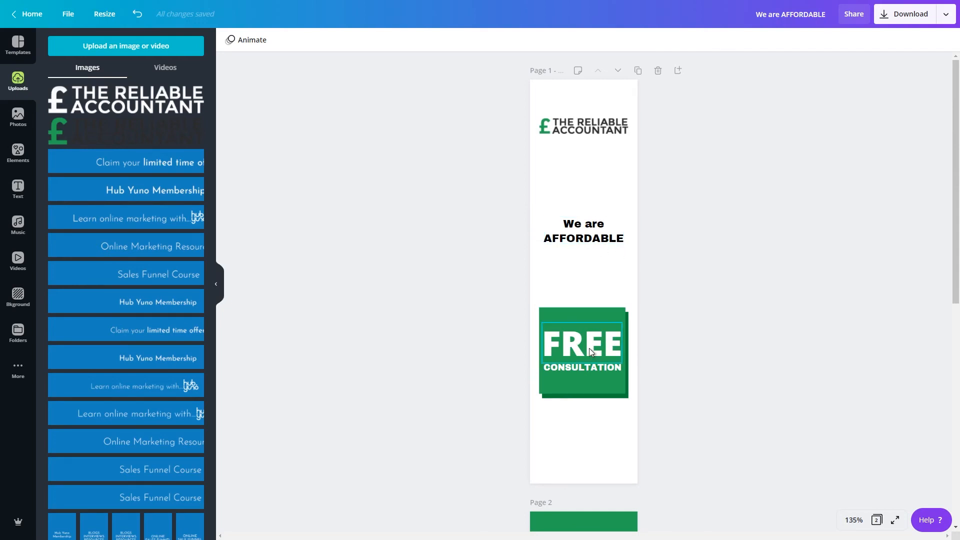
{"action": "scroll", "coordinate": [596, 358], "scroll_direction": "down", "scroll_amount": 4}
{"action": "scroll", "coordinate": [596, 358], "scroll_direction": "up", "scroll_amount": 4}
{"action": "scroll", "coordinate": [575, 289], "scroll_direction": "down", "scroll_amount": 3}
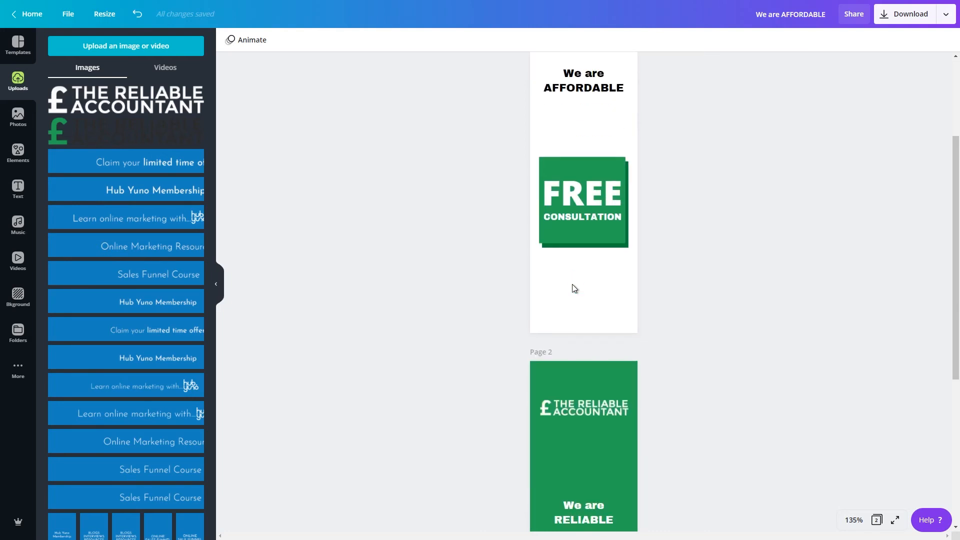
Step: Duplicate the green second page to make a third page
{"action": "scroll", "coordinate": [574, 289], "scroll_direction": "down", "scroll_amount": 4}
{"action": "scroll", "coordinate": [573, 288], "scroll_direction": "down", "scroll_amount": 2}
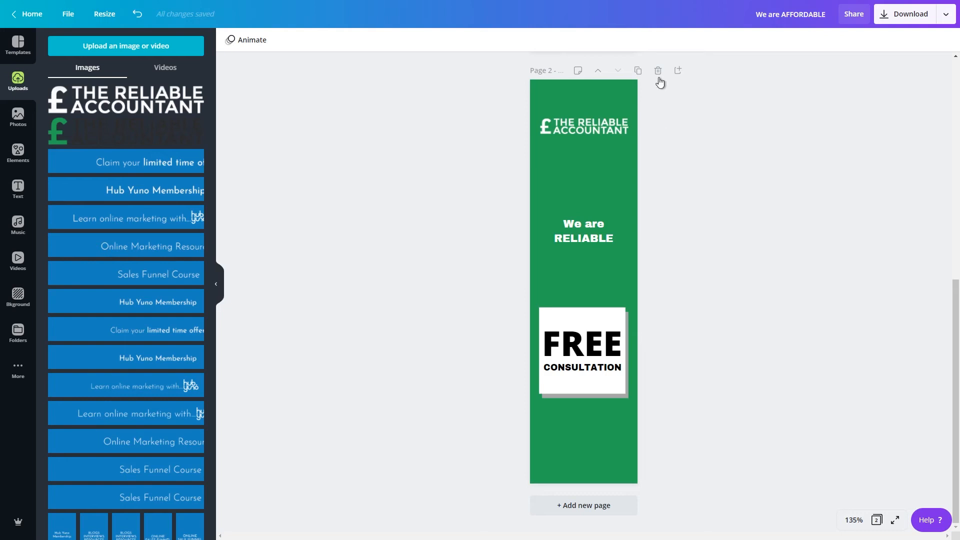
{"action": "left_click", "coordinate": [638, 71]}
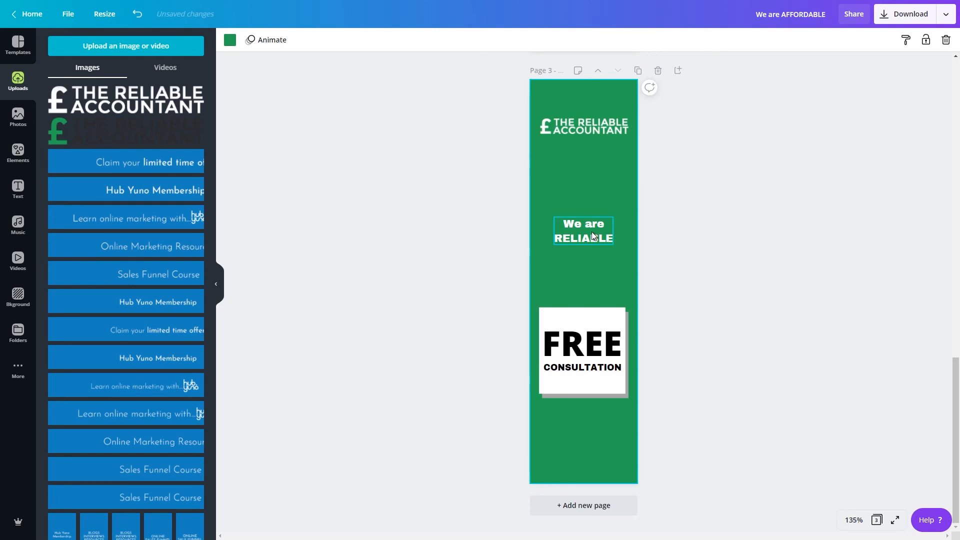
Step: Colour the front square behind "FREE CONSULTATION" on the third page orange
{"action": "left_click", "coordinate": [608, 340]}
{"action": "left_click", "coordinate": [671, 296]}
{"action": "left_click", "coordinate": [603, 241]}
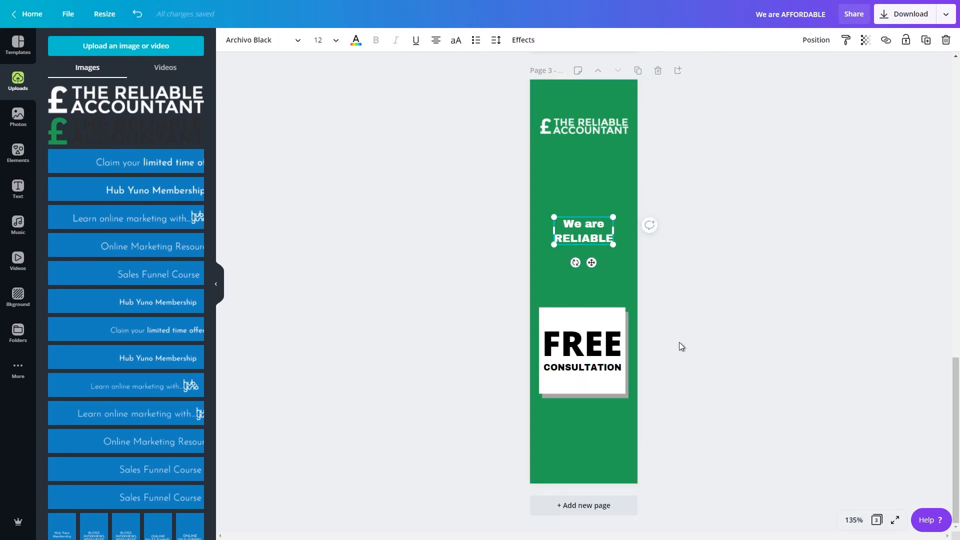
{"action": "left_click", "coordinate": [572, 317]}
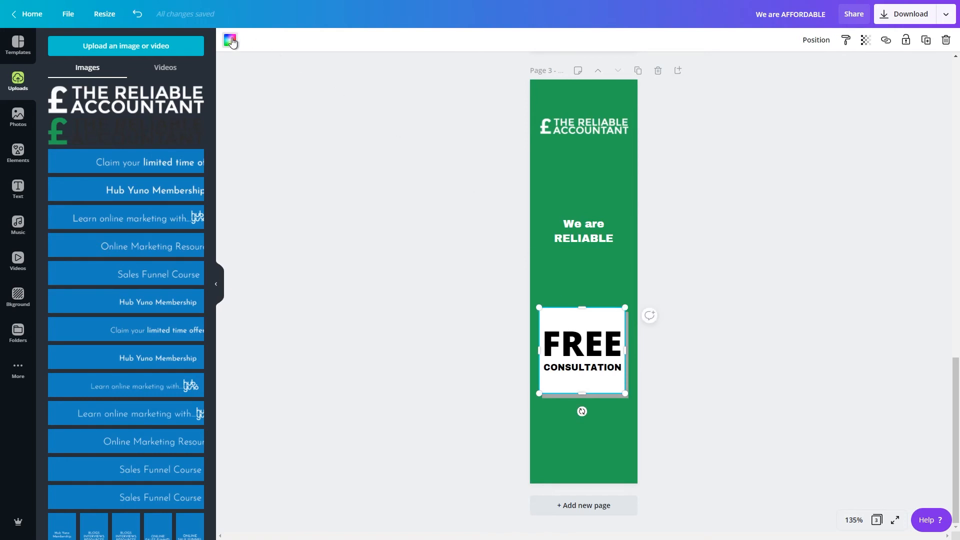
{"action": "left_click", "coordinate": [688, 311]}
{"action": "left_click", "coordinate": [583, 321]}
{"action": "left_click", "coordinate": [230, 40]}
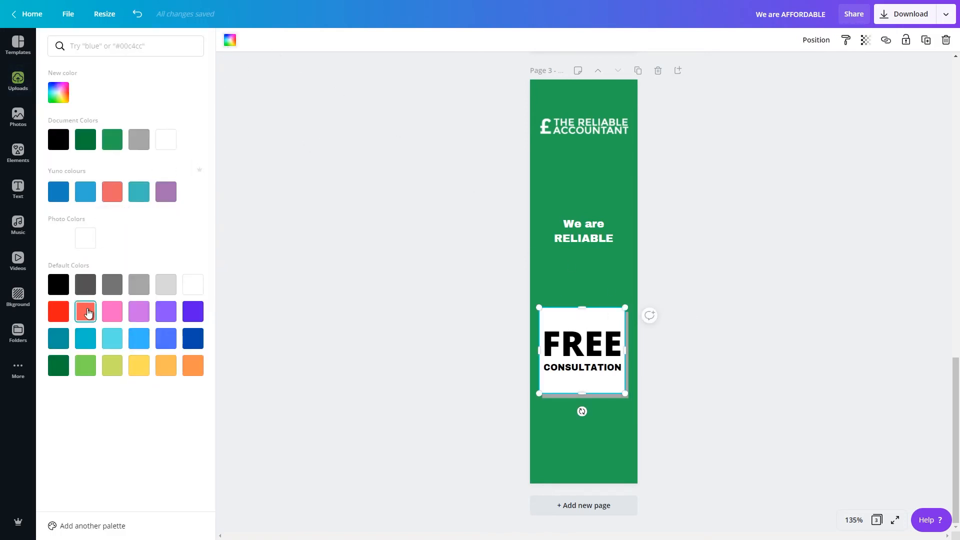
{"action": "left_click", "coordinate": [194, 364]}
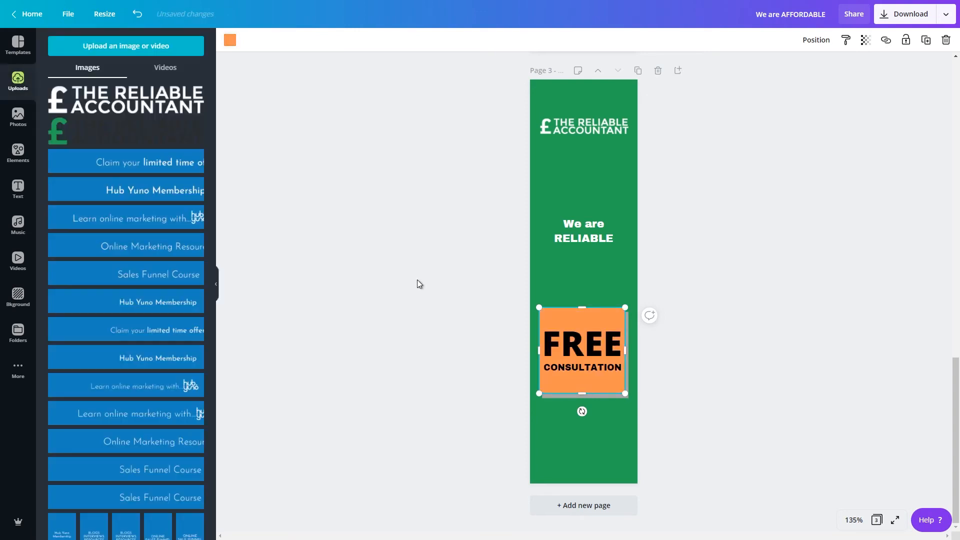
Step: Colour the "FREE" and "CONSULTATION" texts on the third page white
{"action": "left_click", "coordinate": [604, 331]}
{"action": "left_click", "coordinate": [360, 42]}
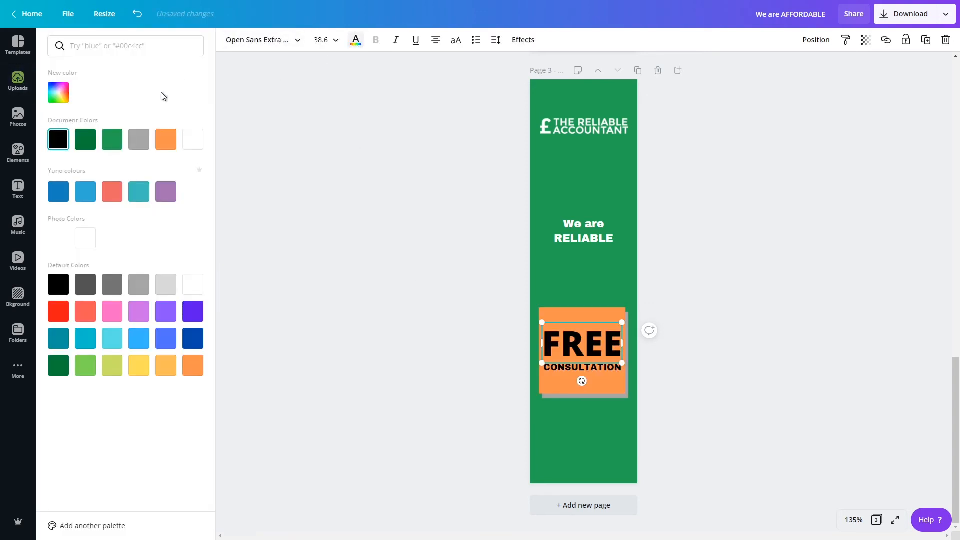
{"action": "left_click", "coordinate": [192, 139]}
{"action": "left_click", "coordinate": [598, 372]}
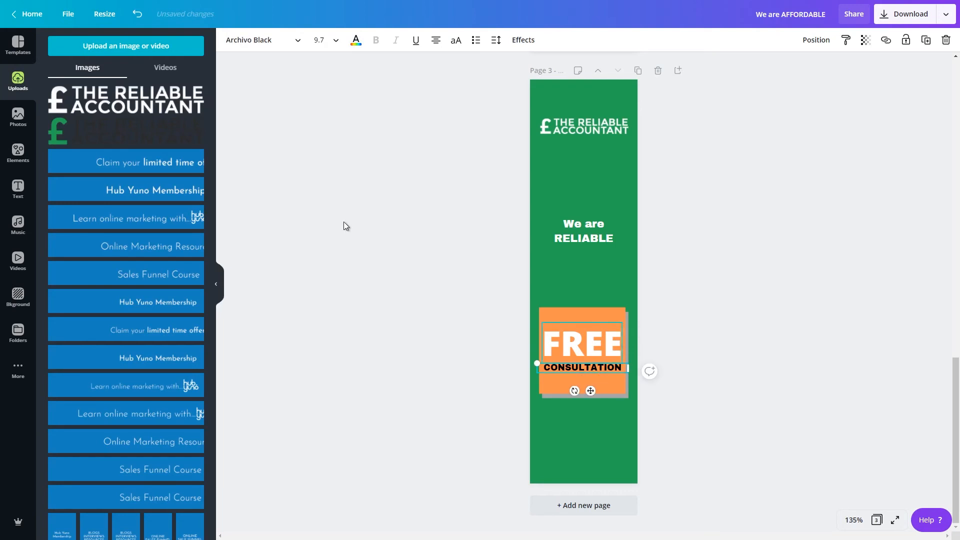
{"action": "left_click", "coordinate": [356, 40]}
{"action": "left_click", "coordinate": [193, 140]}
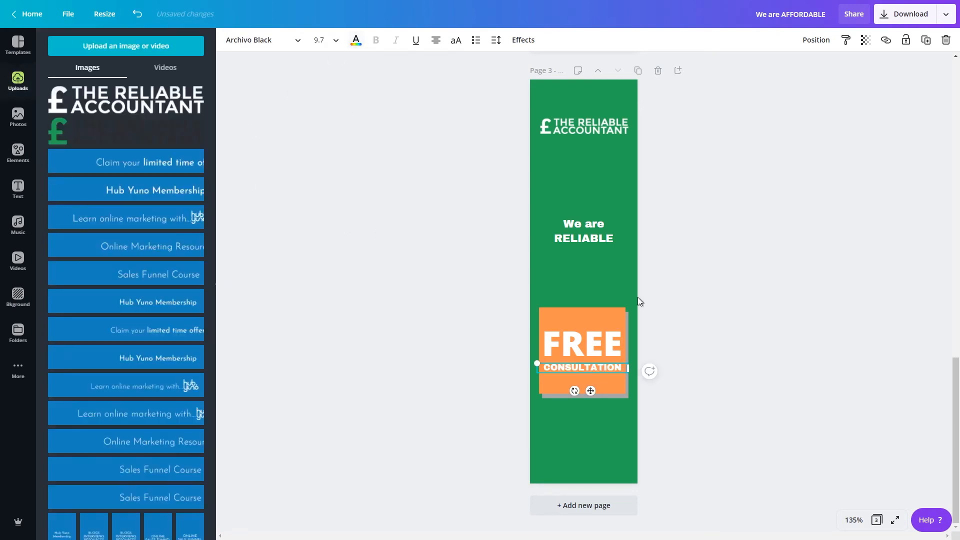
Step: Recolour the grey shadow square behind the orange square with a custom darker shade of orange
{"action": "left_click", "coordinate": [794, 341]}
{"action": "left_click", "coordinate": [617, 396]}
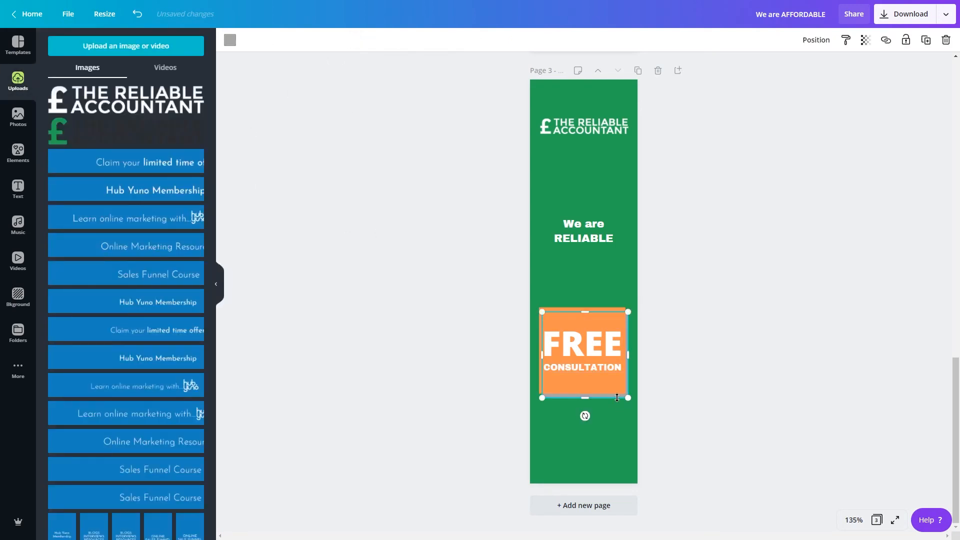
{"action": "left_click", "coordinate": [232, 40]}
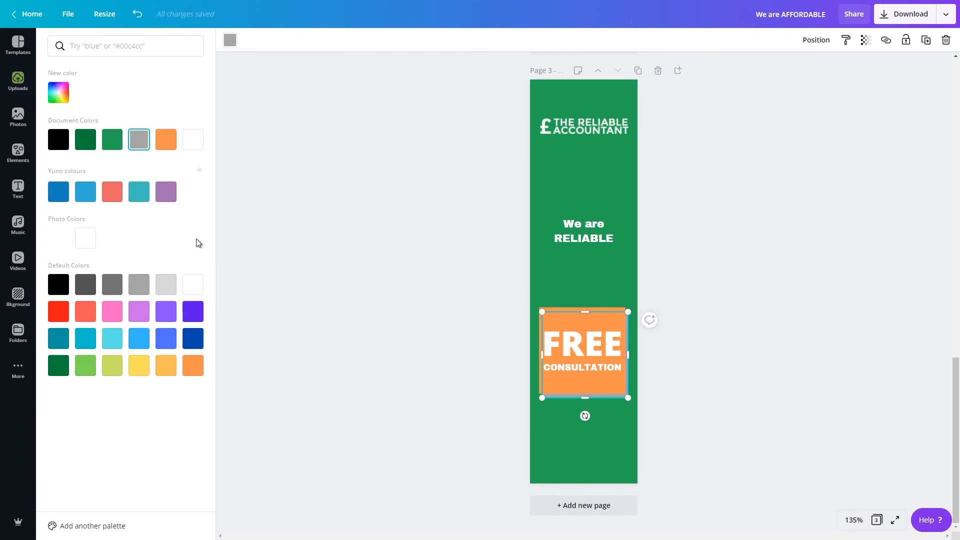
{"action": "left_click", "coordinate": [166, 138]}
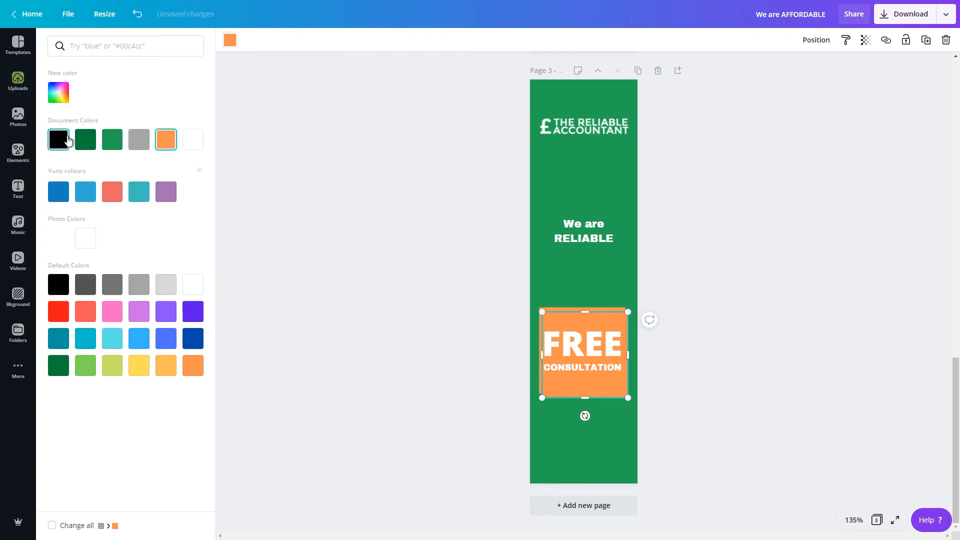
{"action": "left_click", "coordinate": [59, 92]}
{"action": "left_click_drag", "start_coordinate": [151, 125], "coordinate": [149, 131]}
{"action": "left_click", "coordinate": [167, 76]}
{"action": "left_click", "coordinate": [348, 183]}
{"action": "left_click", "coordinate": [783, 235]}
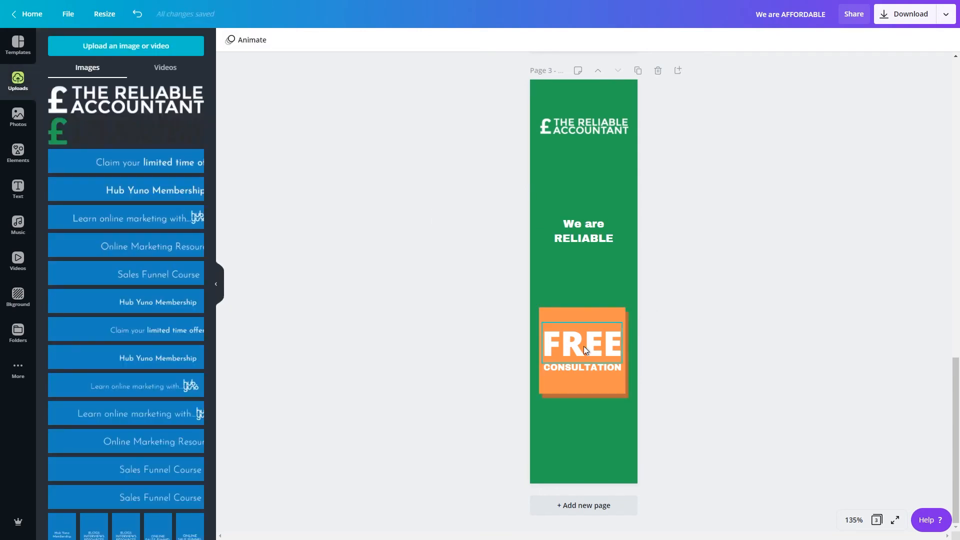
Step: Replace the word "FREE" on the orange square with "CLICK HERE", broken over two lines
{"action": "left_click", "coordinate": [583, 346]}
{"action": "left_click", "coordinate": [585, 345]}
{"action": "left_click_drag", "start_coordinate": [620, 343], "coordinate": [546, 341]}
{"action": "type", "text": "click"}
{"action": "key", "text": "BackSpace"}
{"action": "key", "text": "BackSpace"}
{"action": "key", "text": "BackSpace"}
{"action": "key", "text": "BackSpace"}
{"action": "key", "text": "BackSpace"}
{"action": "type", "text": "click"}
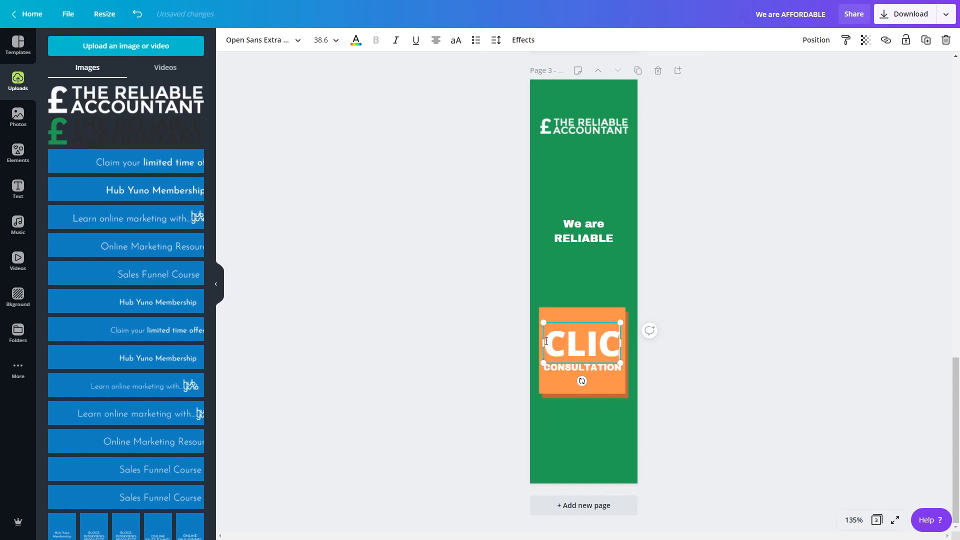
{"action": "key", "text": "Return"}
{"action": "type", "text": "here"}
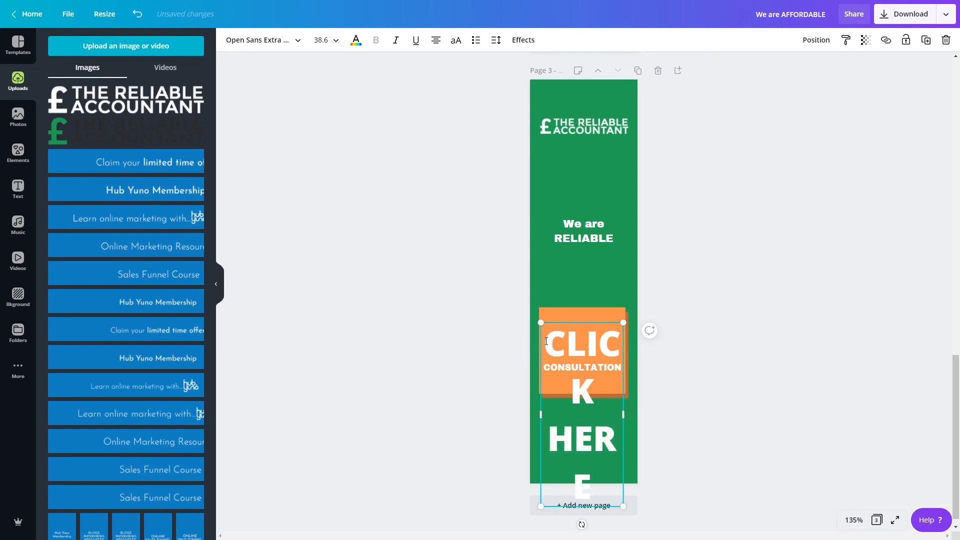
Step: Set the font size of the "CLICK HERE" text to 28
{"action": "key", "text": "ctrl+a"}
{"action": "left_click", "coordinate": [321, 40]}
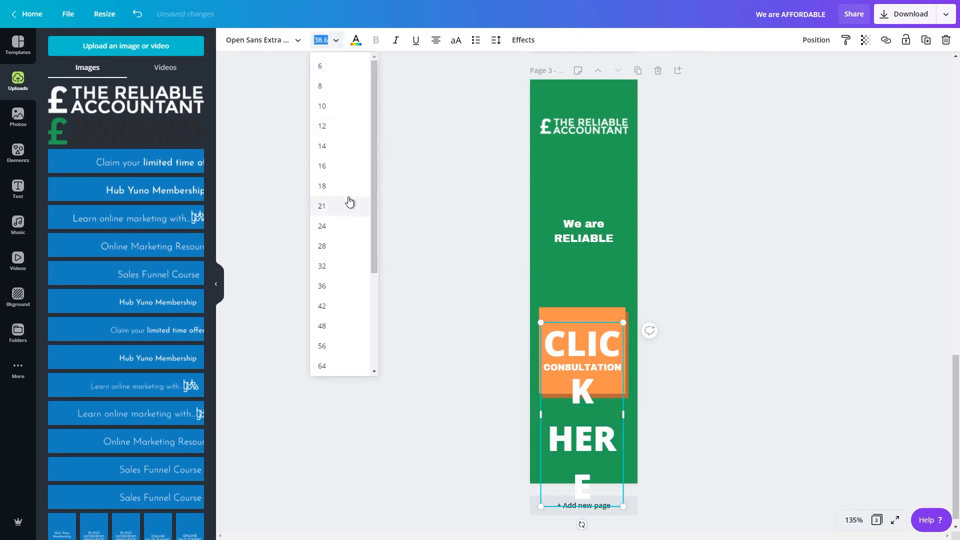
{"action": "left_click", "coordinate": [334, 245]}
{"action": "left_click", "coordinate": [705, 361]}
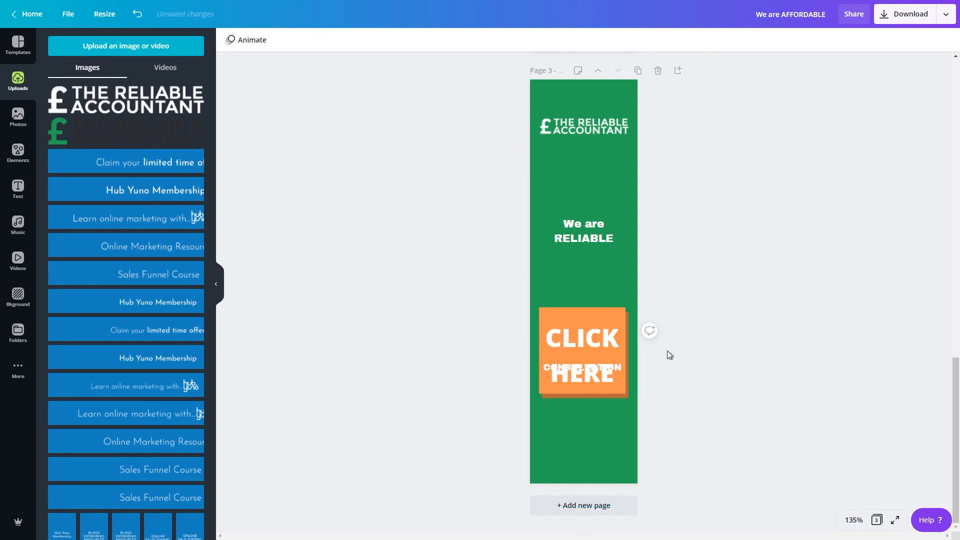
Step: Delete the "CONSULTATION" text from the third page and centre "CLICK HERE" on the orange square
{"action": "left_click", "coordinate": [599, 343]}
{"action": "left_click_drag", "start_coordinate": [598, 323], "coordinate": [598, 270]}
{"action": "left_click", "coordinate": [592, 367]}
{"action": "key", "text": "Delete"}
{"action": "left_click", "coordinate": [601, 304]}
{"action": "left_click_drag", "start_coordinate": [601, 292], "coordinate": [600, 344]}
{"action": "left_click", "coordinate": [694, 335]}
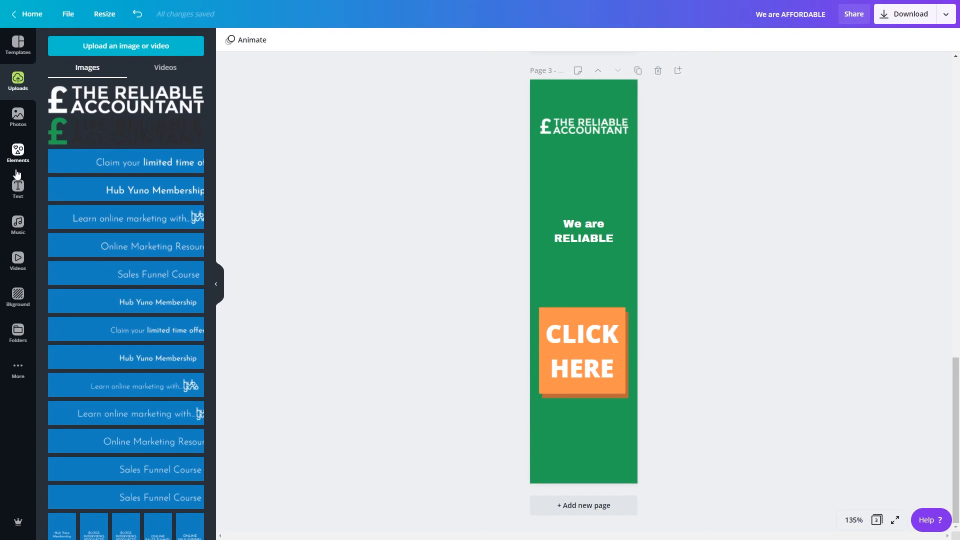
Step: Delete the third page's "We are RELIABLE" heading and place the "Wild SALE" font combination in its spot
{"action": "left_click", "coordinate": [589, 224]}
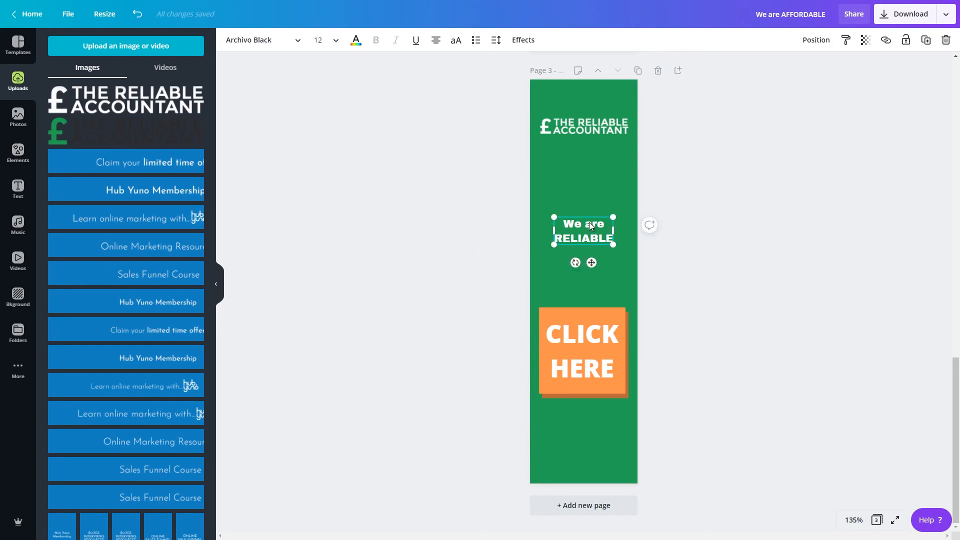
{"action": "key", "text": "Delete"}
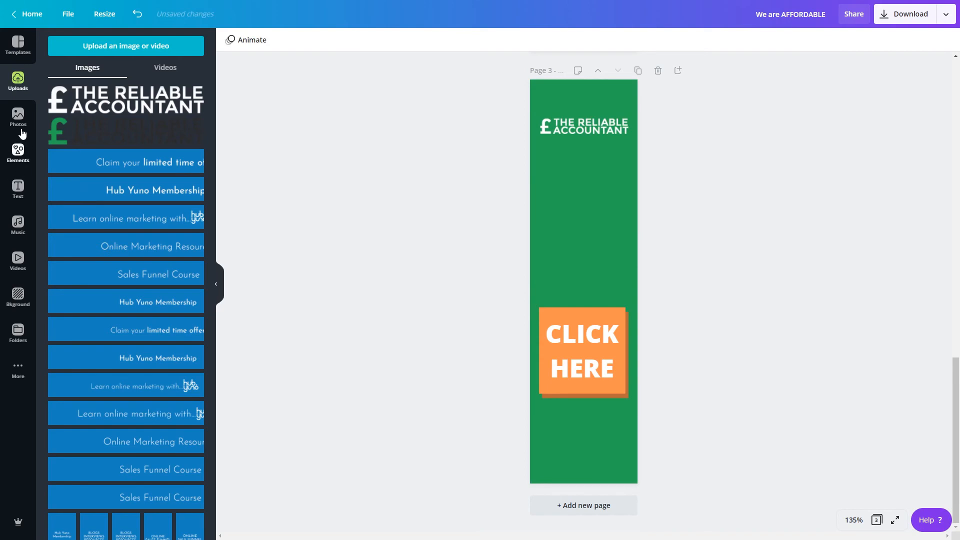
{"action": "left_click", "coordinate": [18, 187]}
{"action": "scroll", "coordinate": [185, 265], "scroll_direction": "down", "scroll_amount": 4}
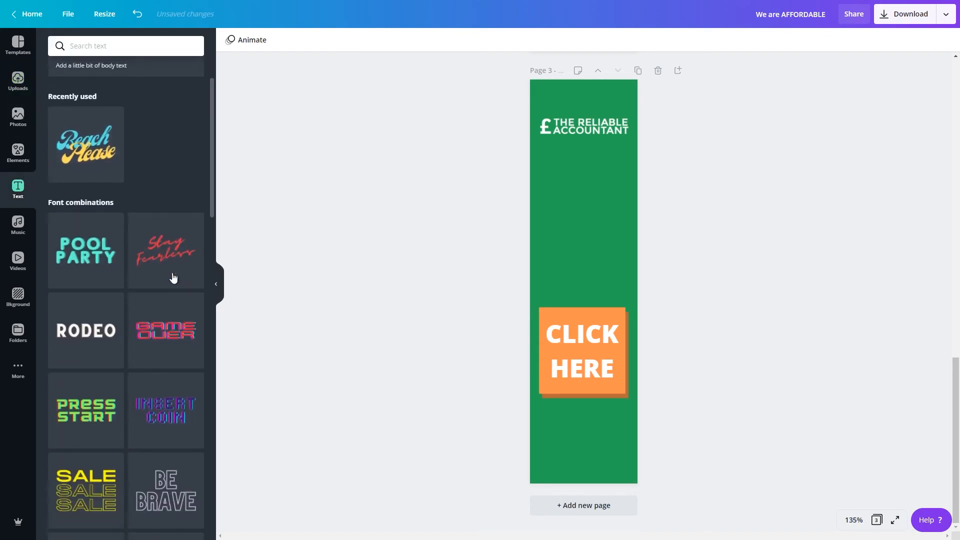
{"action": "scroll", "coordinate": [151, 276], "scroll_direction": "down", "scroll_amount": 8}
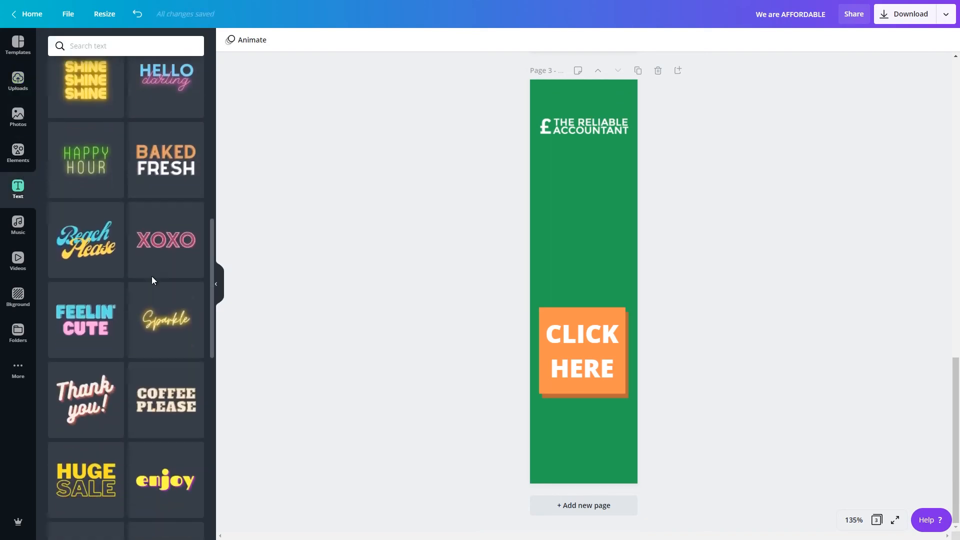
{"action": "scroll", "coordinate": [152, 280], "scroll_direction": "down", "scroll_amount": 2}
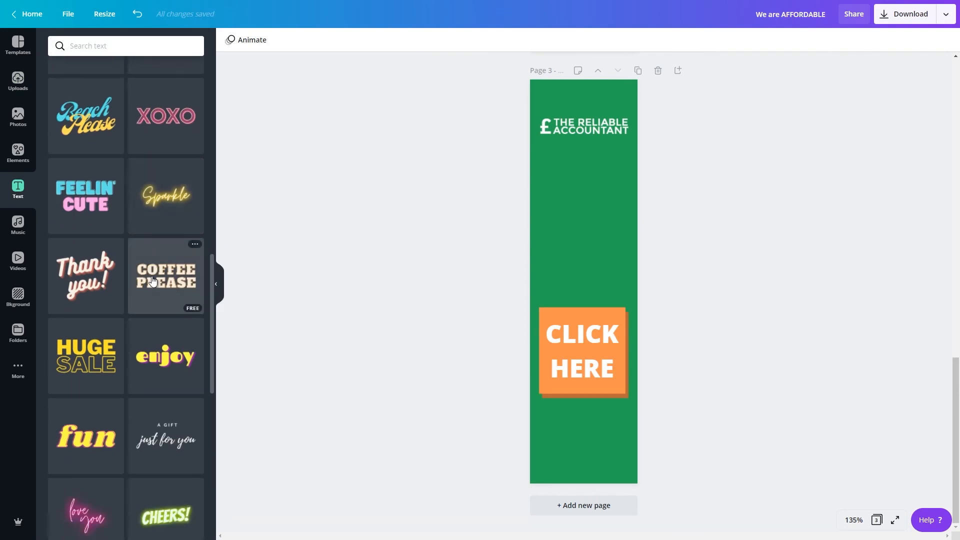
{"action": "scroll", "coordinate": [153, 280], "scroll_direction": "down", "scroll_amount": 8}
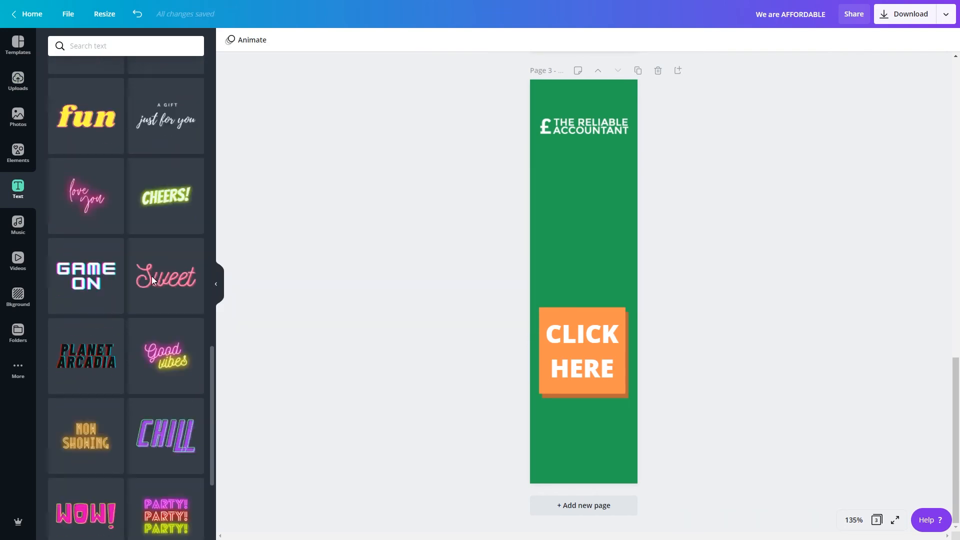
{"action": "scroll", "coordinate": [152, 280], "scroll_direction": "down", "scroll_amount": 7}
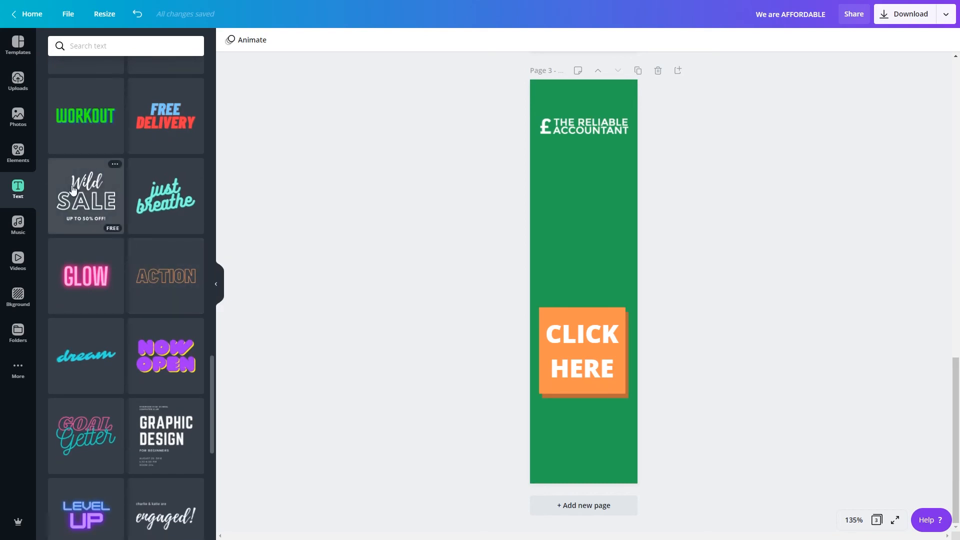
{"action": "left_click", "coordinate": [73, 189]}
{"action": "left_click_drag", "start_coordinate": [582, 278], "coordinate": [581, 217]}
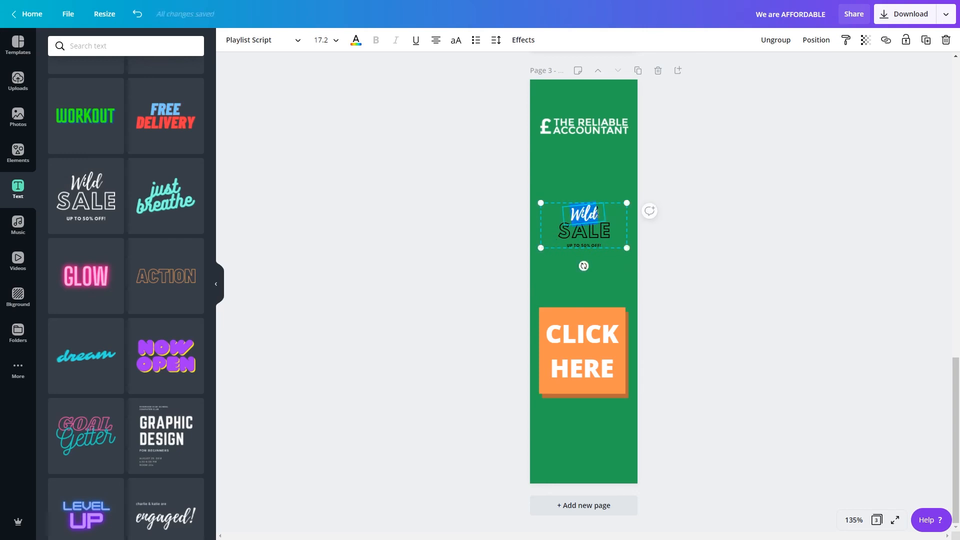
Step: Replace the script word "Wild" with "LIMITED" and set its font size to 12
{"action": "left_click_drag", "start_coordinate": [598, 213], "coordinate": [572, 213]}
{"action": "type", "text": "LIMITED"}
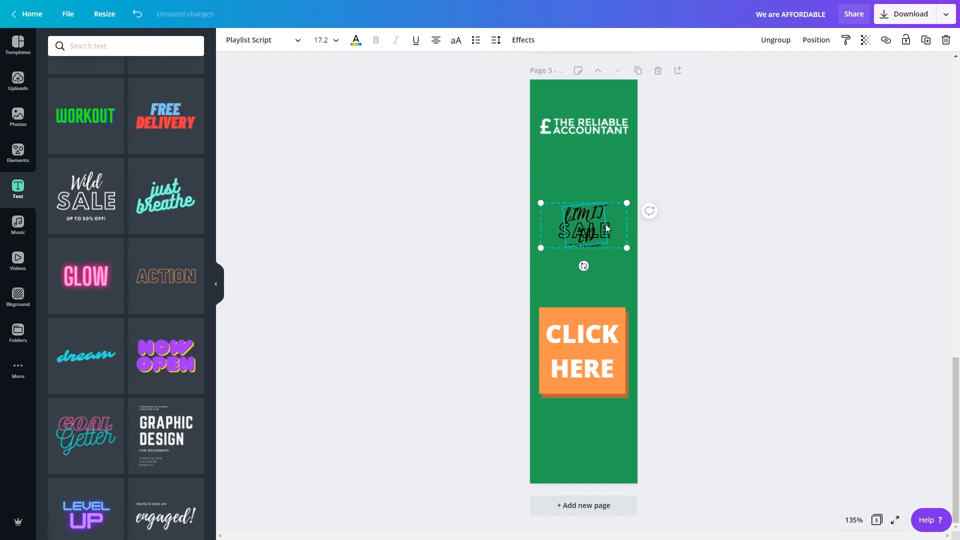
{"action": "left_click", "coordinate": [322, 40]}
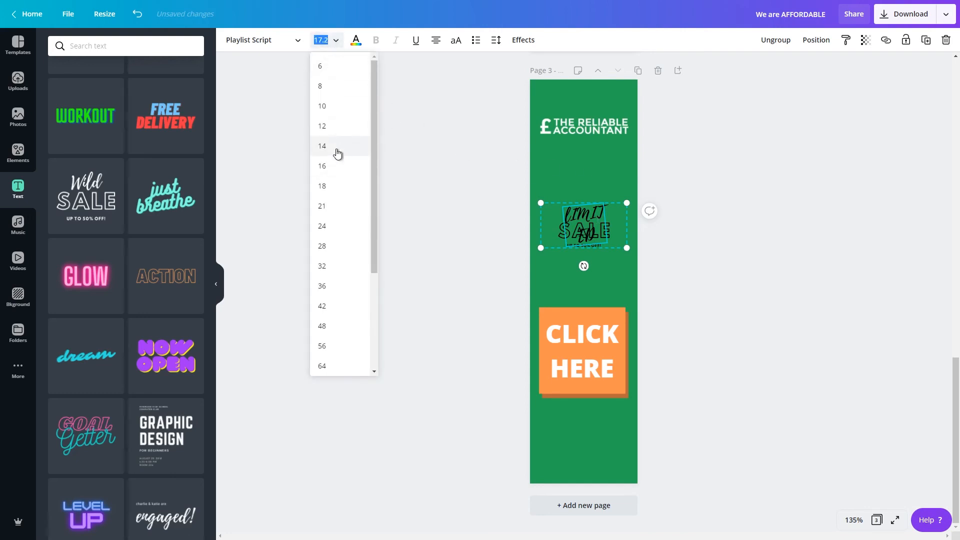
{"action": "left_click", "coordinate": [336, 166]}
{"action": "left_click", "coordinate": [330, 41]}
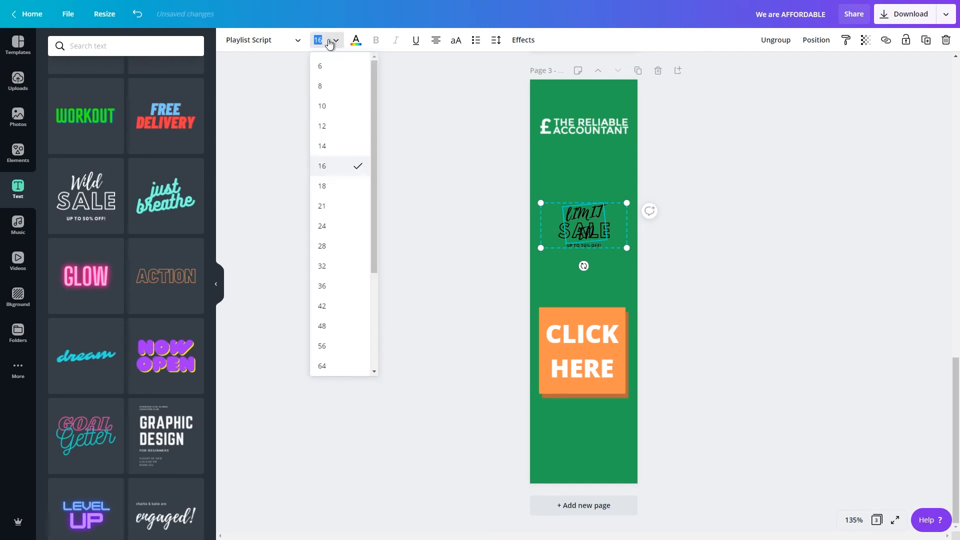
{"action": "left_click", "coordinate": [328, 129]}
Step: Colour the script word above "SALE" white and retype it as "Limited"
{"action": "left_click", "coordinate": [356, 40]}
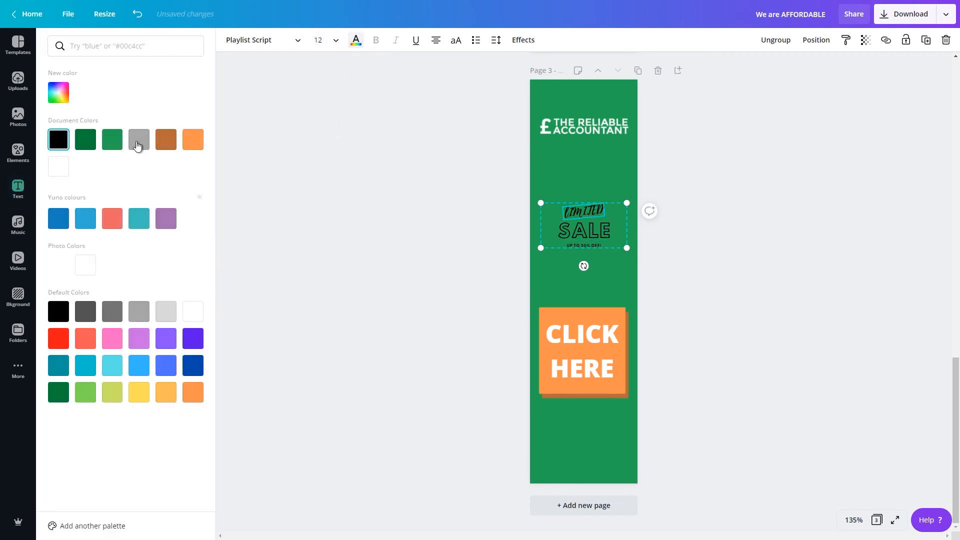
{"action": "left_click", "coordinate": [55, 173]}
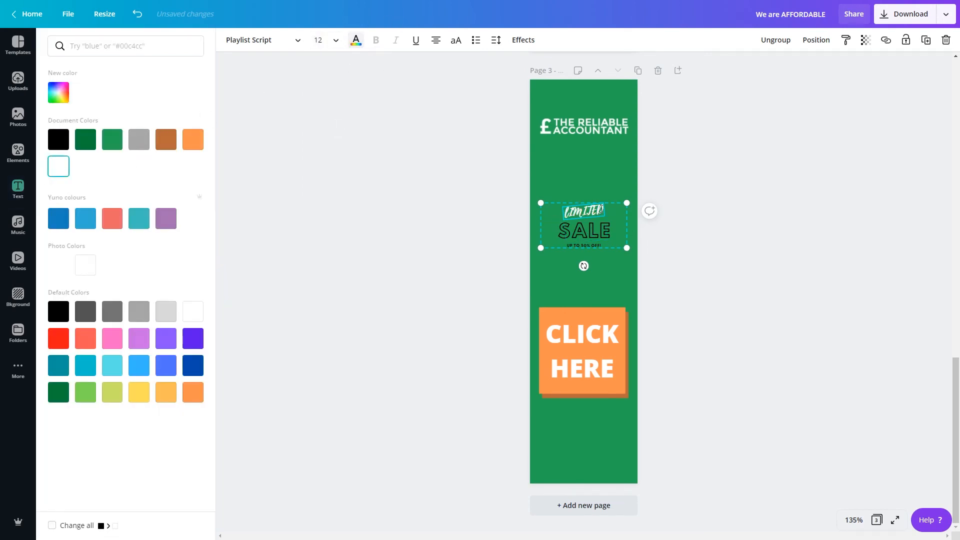
{"action": "type", "text": "Limit"}
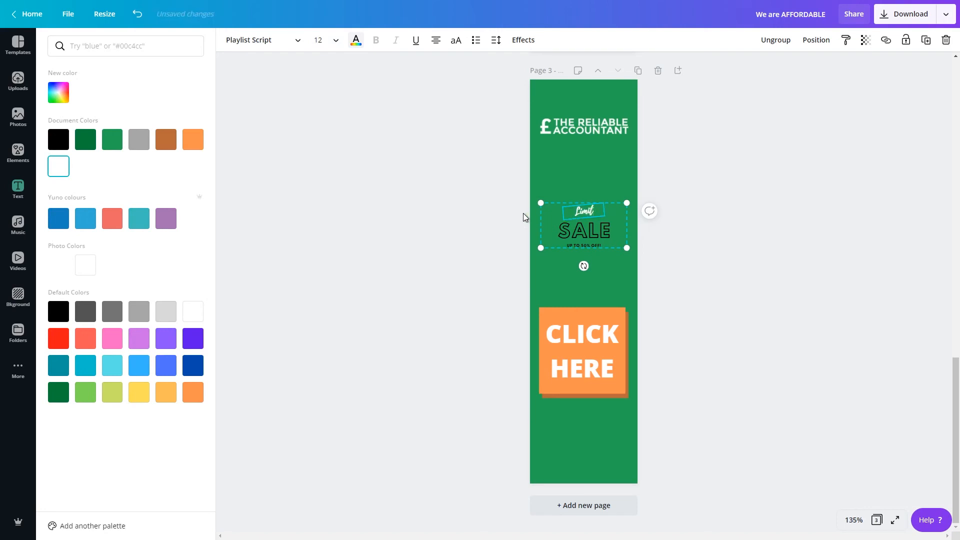
{"action": "type", "text": "ed"}
Step: Replace the outlined word "SALE" with "TIME" and colour it white
{"action": "left_click", "coordinate": [595, 231]}
{"action": "left_click_drag", "start_coordinate": [612, 232], "coordinate": [554, 232]}
{"action": "type", "text": "TIME"}
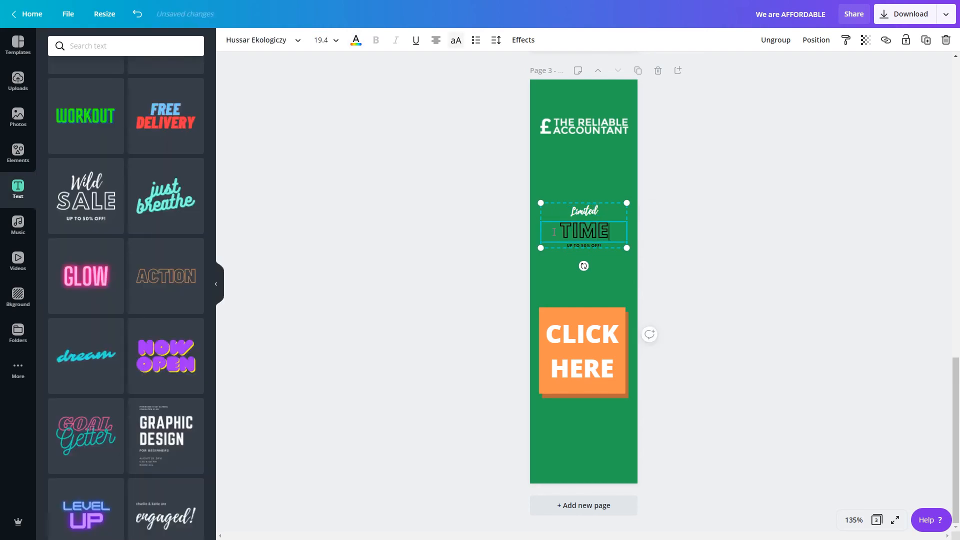
{"action": "left_click", "coordinate": [671, 253]}
{"action": "left_click", "coordinate": [590, 235]}
{"action": "left_click", "coordinate": [356, 40]}
{"action": "left_click", "coordinate": [60, 164]}
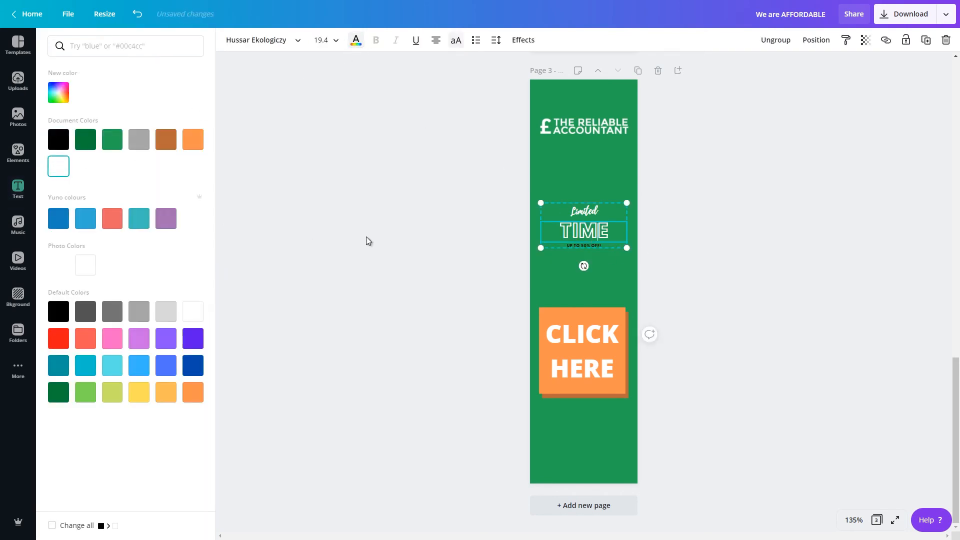
Step: Replace the small "UP TO 50% OFF!" line under "TIME" with "OFFER!" and colour it white
{"action": "left_click", "coordinate": [574, 250]}
{"action": "left_click", "coordinate": [583, 246]}
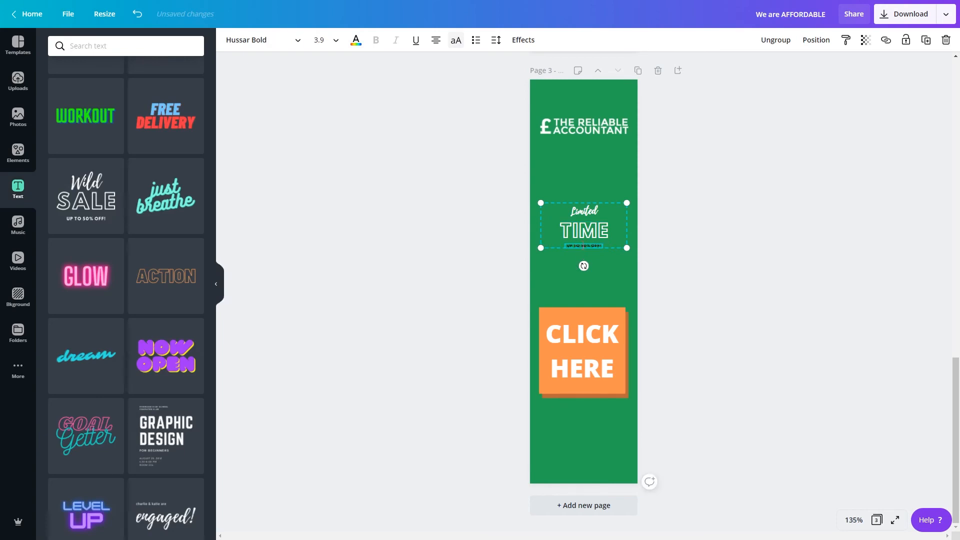
{"action": "left_click", "coordinate": [598, 245]}
{"action": "type", "text": "OFFER"}
{"action": "key", "text": "BackSpace"}
{"action": "left_click", "coordinate": [356, 41]}
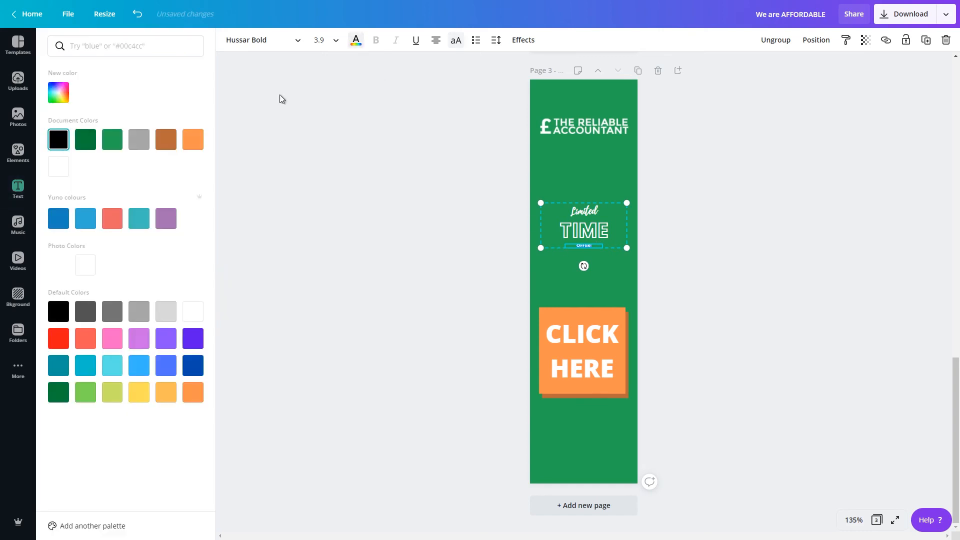
{"action": "left_click", "coordinate": [59, 166]}
{"action": "left_click", "coordinate": [300, 171]}
Step: Enlarge the "Limited TIME OFFER!" text group to nearly the page's width and centre it above the orange button
{"action": "left_click", "coordinate": [488, 200]}
{"action": "left_click", "coordinate": [543, 205]}
{"action": "left_click_drag", "start_coordinate": [541, 202], "coordinate": [480, 171]}
{"action": "left_click_drag", "start_coordinate": [580, 217], "coordinate": [610, 227]}
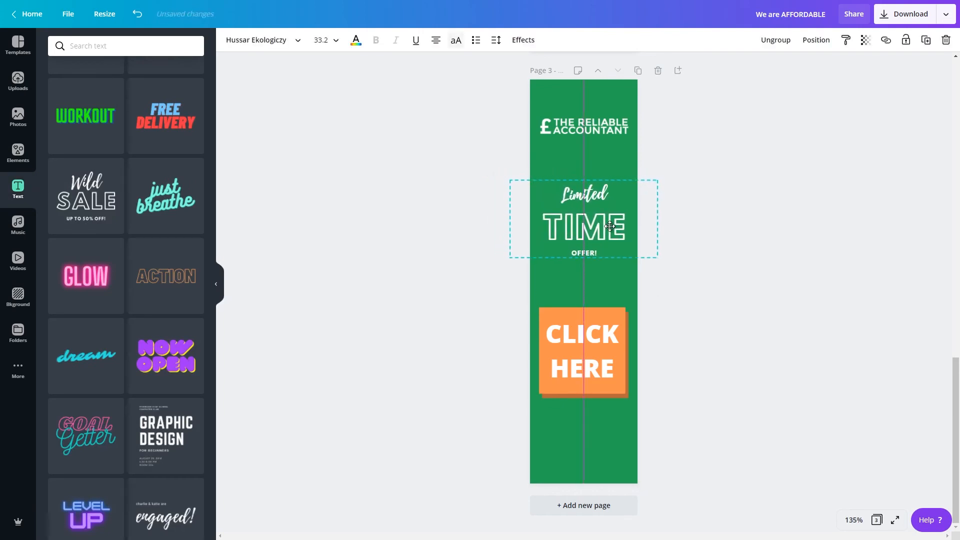
{"action": "left_click", "coordinate": [722, 280]}
Step: Set the "OFFER!" line's font size to 14 and move the text group slightly down the third page
{"action": "left_click", "coordinate": [588, 255]}
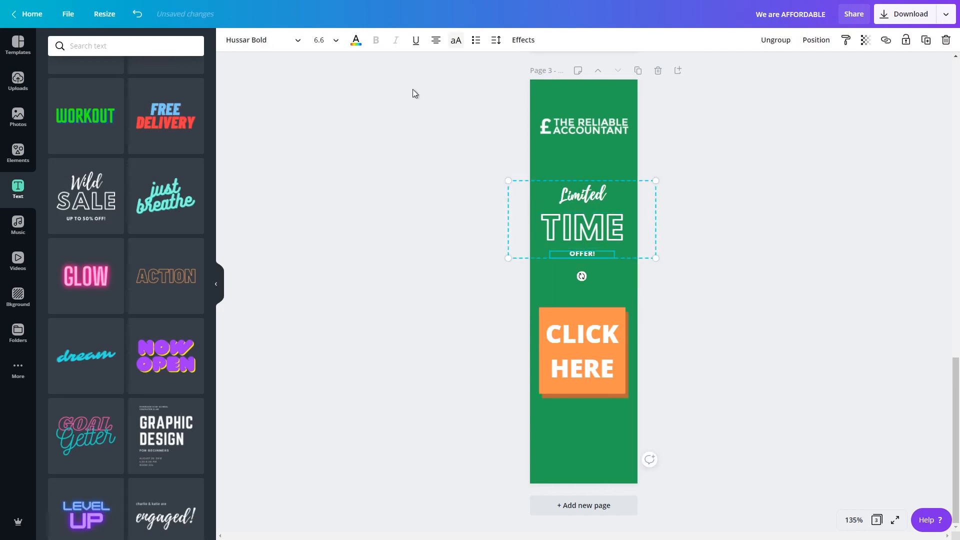
{"action": "left_click", "coordinate": [319, 40]}
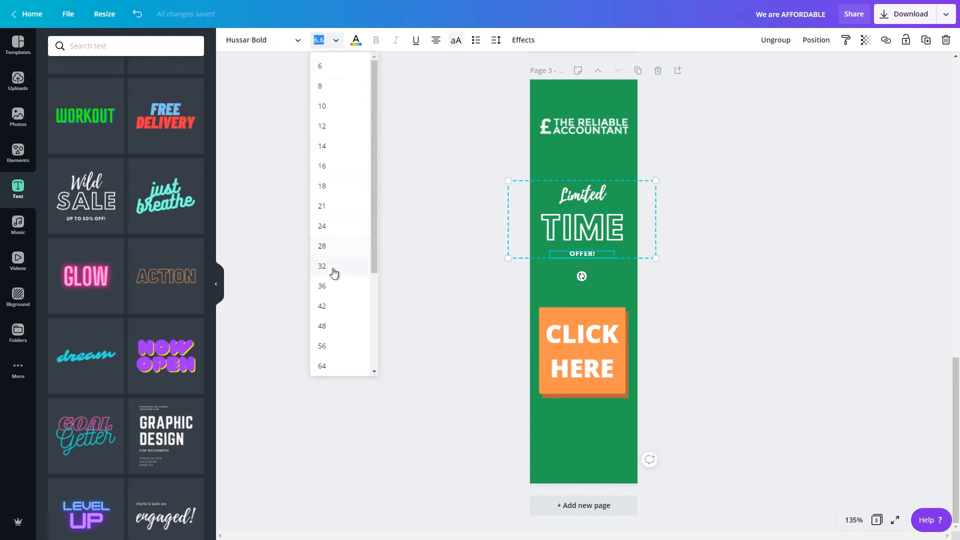
{"action": "left_click", "coordinate": [332, 147]}
{"action": "left_click", "coordinate": [740, 278]}
{"action": "left_click_drag", "start_coordinate": [596, 226], "coordinate": [597, 242]}
{"action": "left_click", "coordinate": [770, 227]}
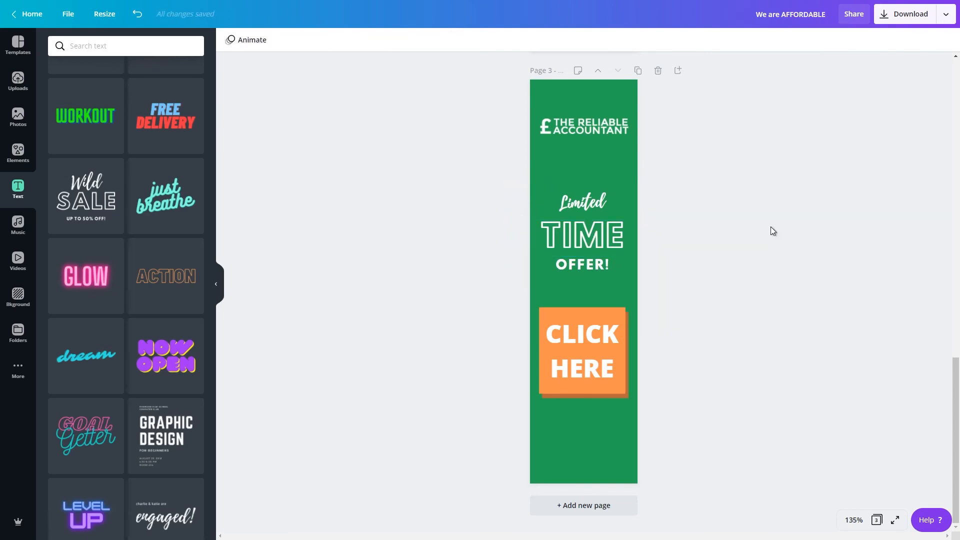
Step: Review the logo, headline and call-to-action box on all three ad pages for consistency
{"action": "scroll", "coordinate": [770, 227], "scroll_direction": "up", "scroll_amount": 8}
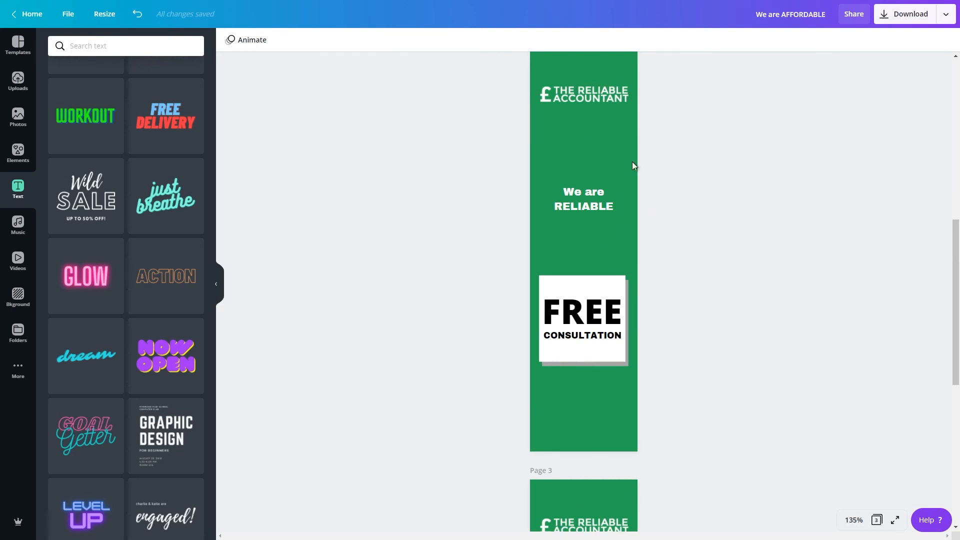
{"action": "scroll", "coordinate": [692, 187], "scroll_direction": "up", "scroll_amount": 5}
{"action": "scroll", "coordinate": [649, 195], "scroll_direction": "up", "scroll_amount": 4}
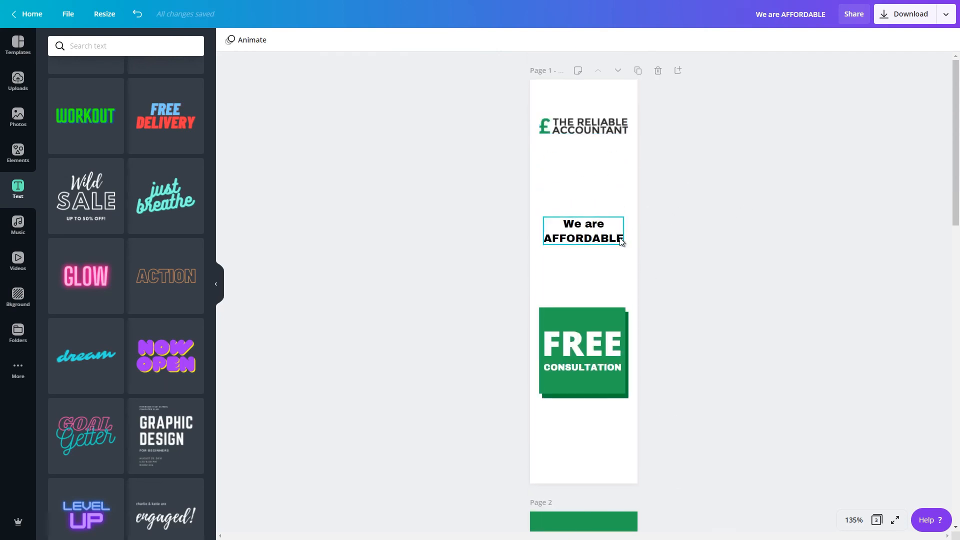
{"action": "scroll", "coordinate": [661, 242], "scroll_direction": "down", "scroll_amount": 8}
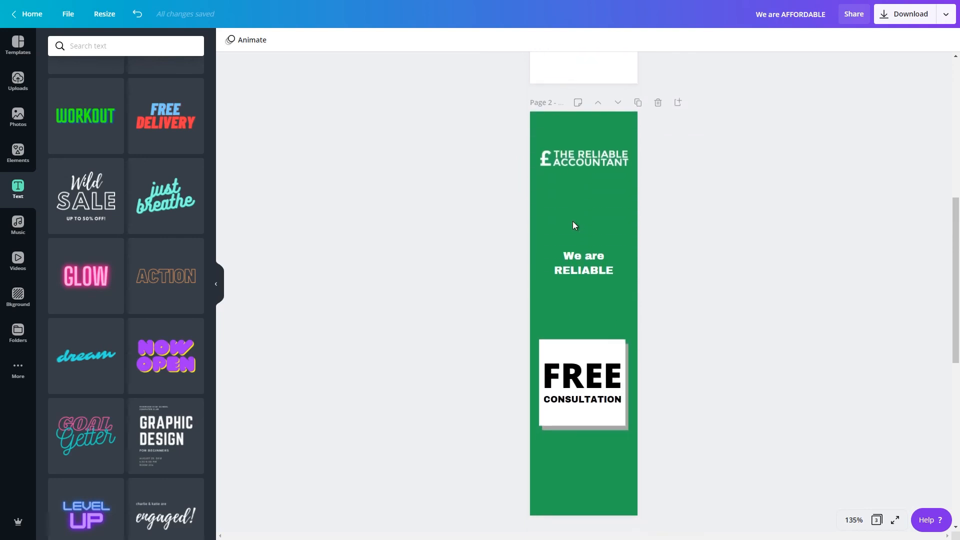
{"action": "scroll", "coordinate": [608, 228], "scroll_direction": "down", "scroll_amount": 1}
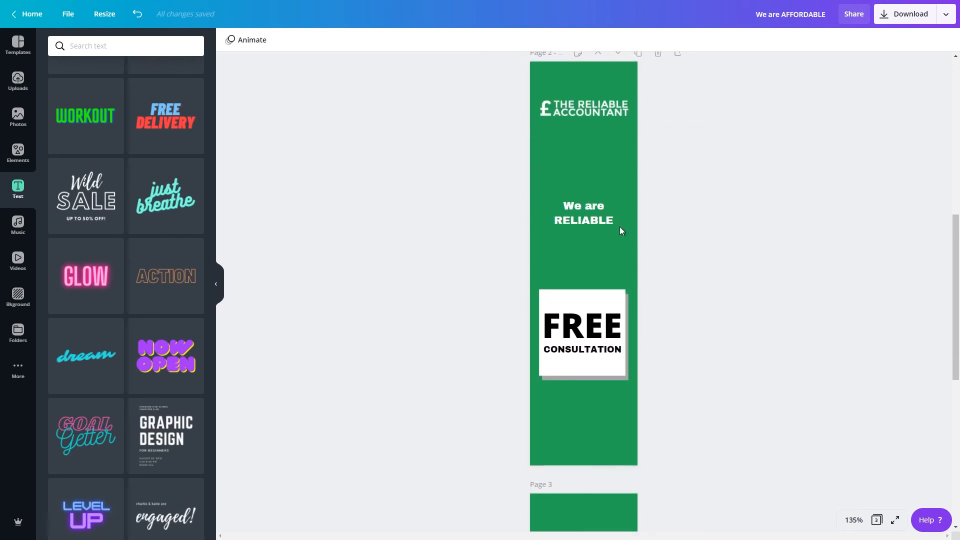
{"action": "scroll", "coordinate": [576, 298], "scroll_direction": "down", "scroll_amount": 1}
{"action": "scroll", "coordinate": [571, 302], "scroll_direction": "down", "scroll_amount": 8}
{"action": "scroll", "coordinate": [567, 335], "scroll_direction": "up", "scroll_amount": 5}
{"action": "scroll", "coordinate": [568, 348], "scroll_direction": "down", "scroll_amount": 5}
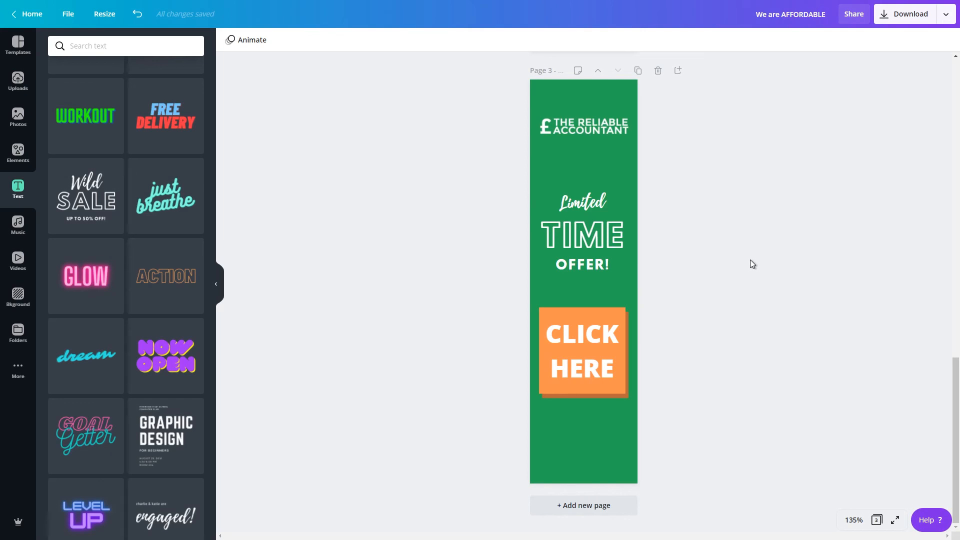
{"action": "scroll", "coordinate": [750, 259], "scroll_direction": "up", "scroll_amount": 15}
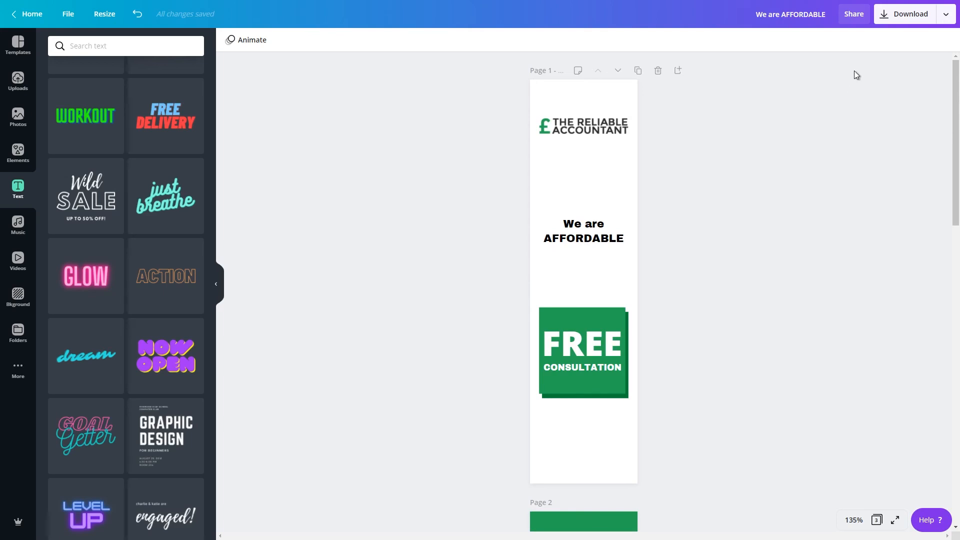
Step: Choose GIF as the file type for downloading the design
{"action": "left_click", "coordinate": [898, 26]}
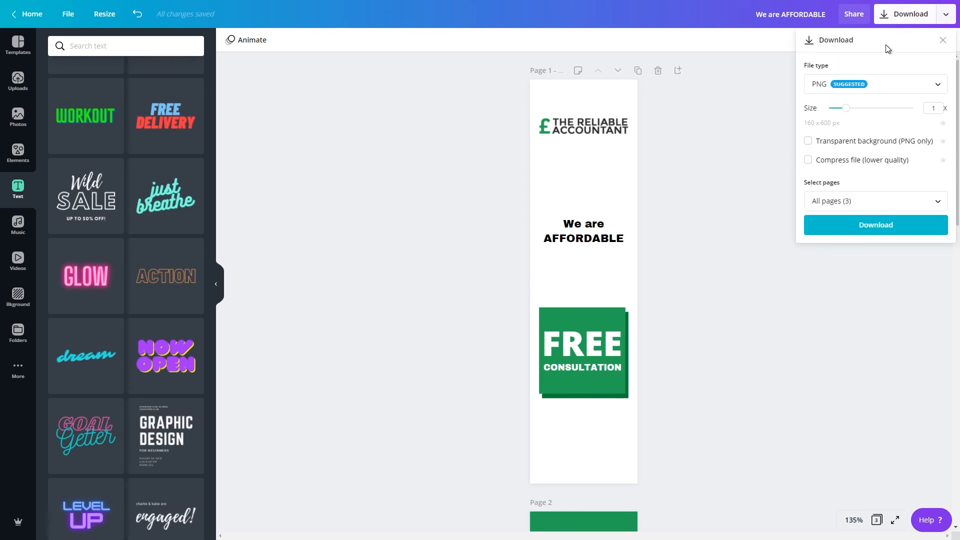
{"action": "left_click", "coordinate": [819, 95]}
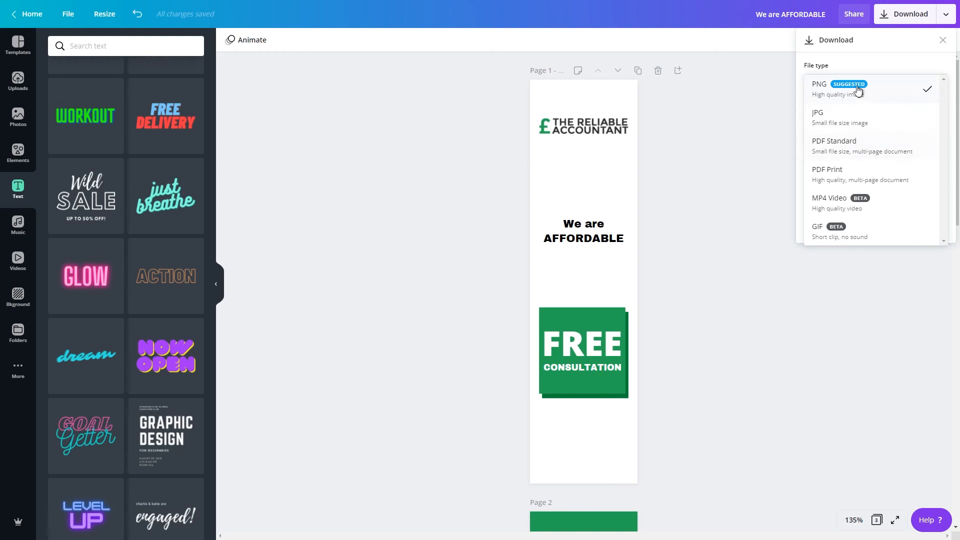
{"action": "left_click", "coordinate": [869, 229]}
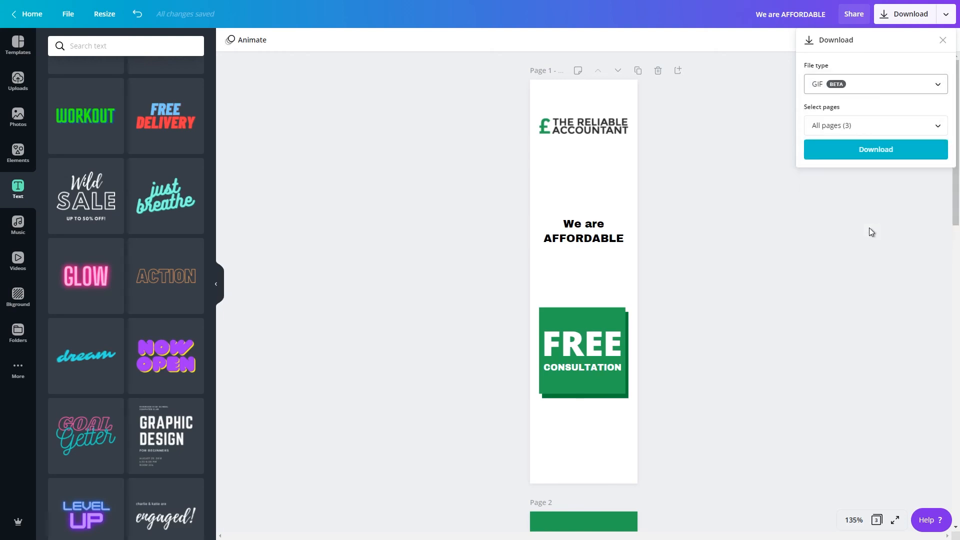
Step: Include pages 1, 2 and 3 in the GIF, download it and return to editing
{"action": "left_click", "coordinate": [859, 131]}
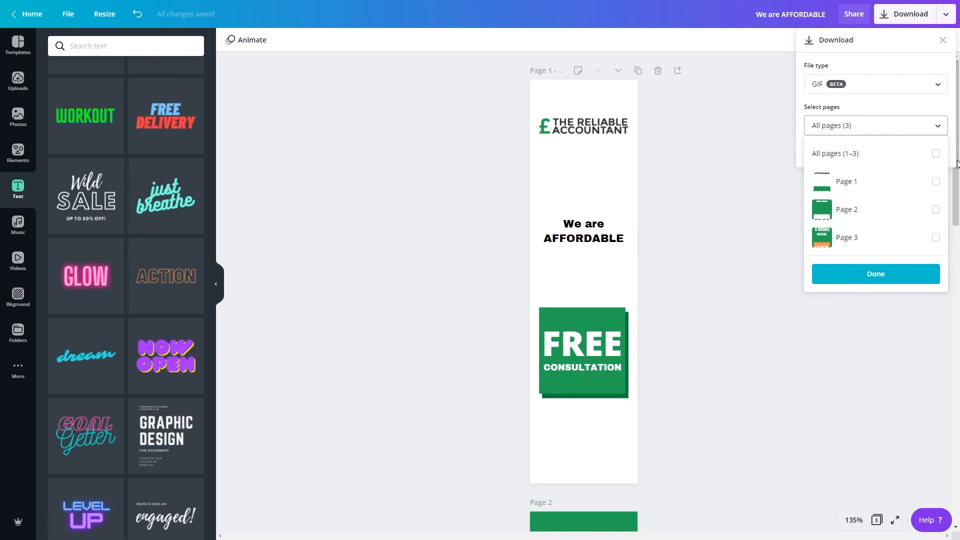
{"action": "left_click", "coordinate": [936, 182]}
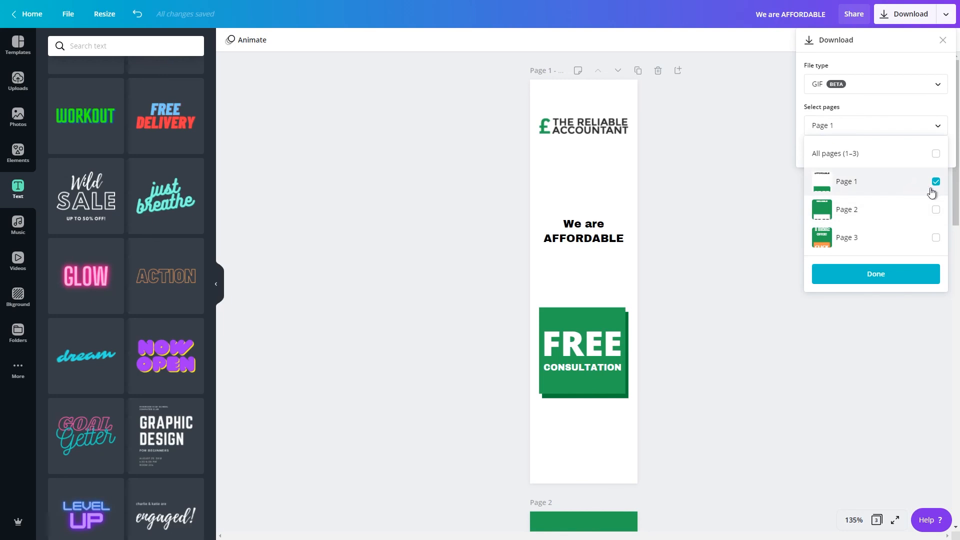
{"action": "left_click", "coordinate": [936, 209]}
{"action": "left_click", "coordinate": [936, 238]}
{"action": "left_click", "coordinate": [878, 270]}
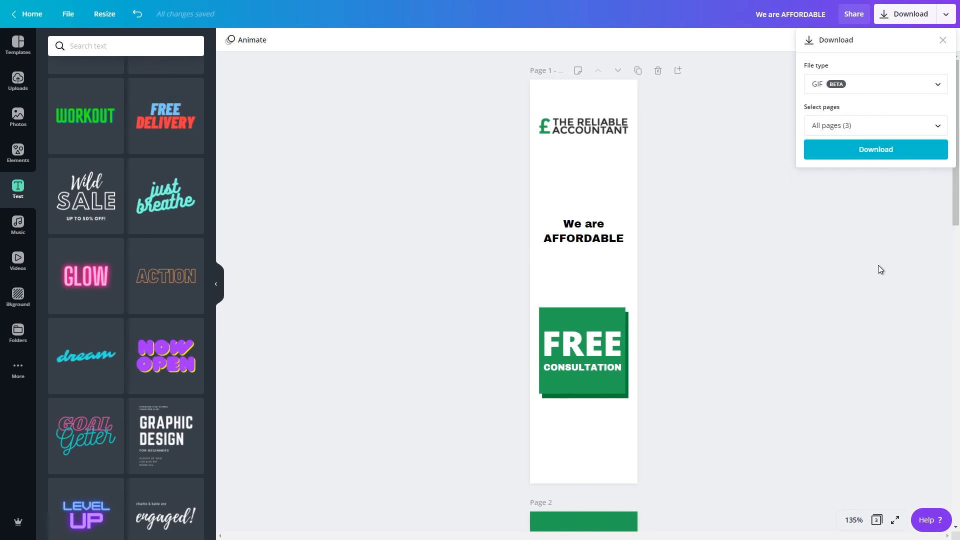
{"action": "left_click", "coordinate": [849, 155]}
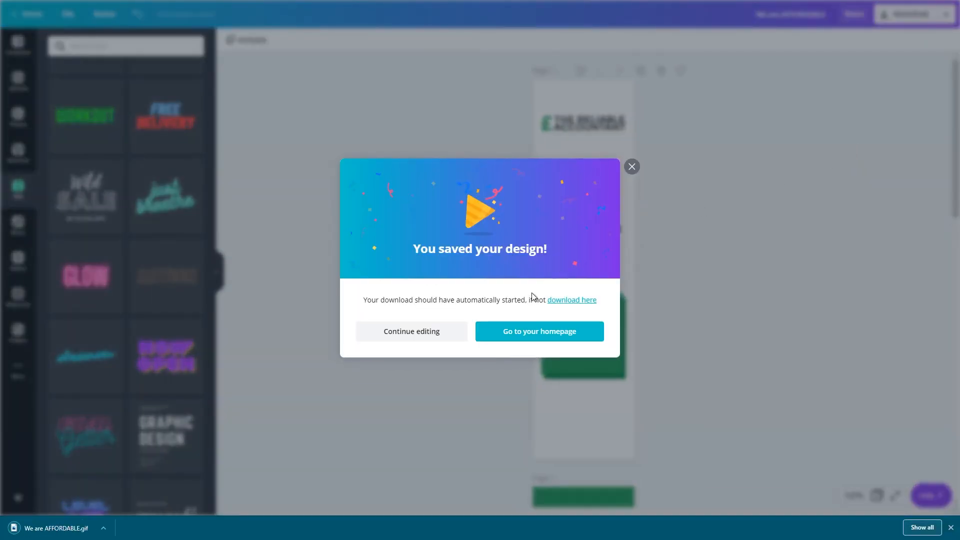
{"action": "left_click", "coordinate": [395, 342]}
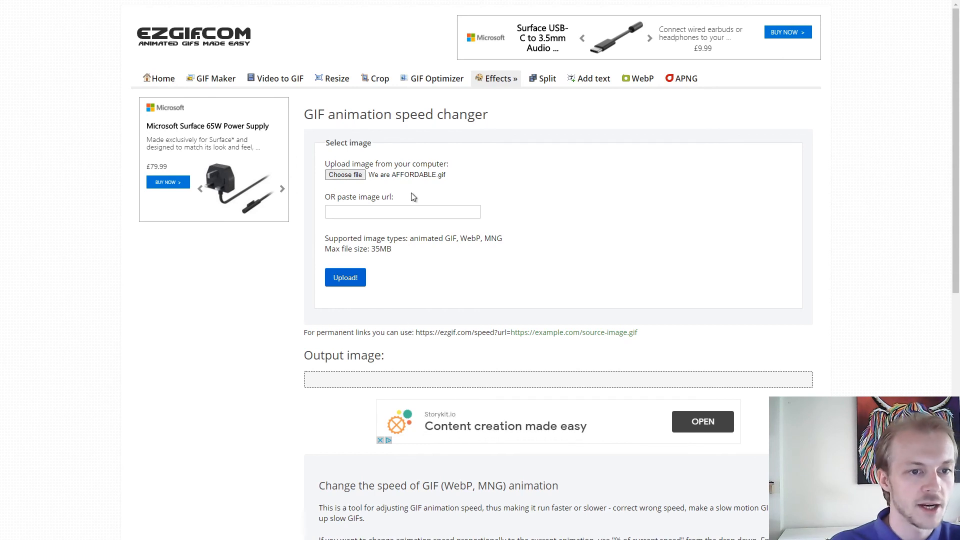
Step: Upload We are AFFORDABLE.gif to EZGIF's GIF animation speed changer and preview the animation
{"action": "left_click", "coordinate": [345, 281]}
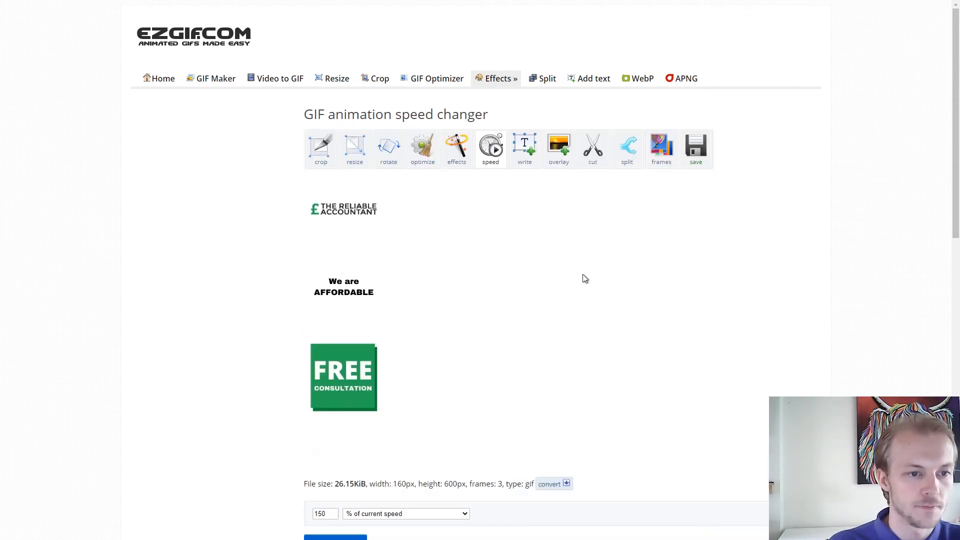
{"action": "scroll", "coordinate": [696, 255], "scroll_direction": "down", "scroll_amount": 1}
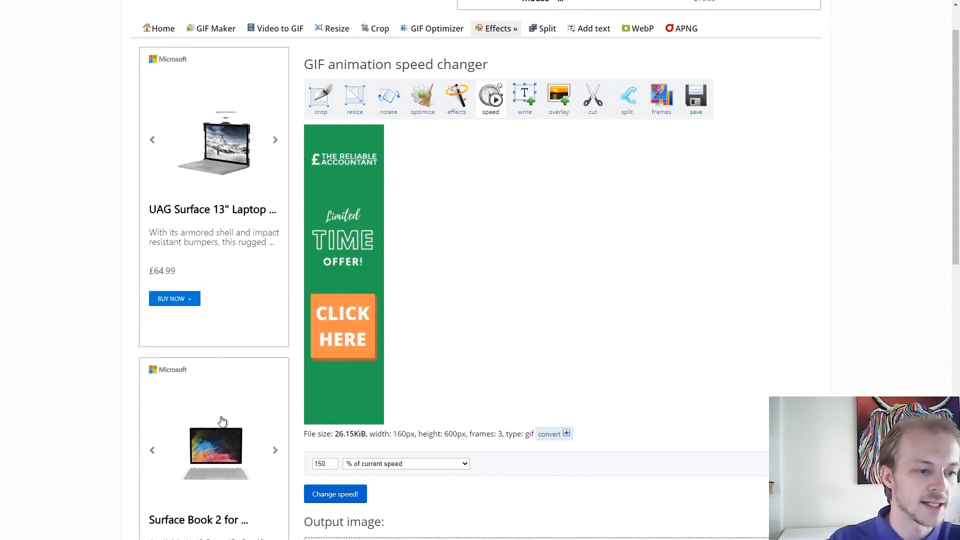
{"action": "scroll", "coordinate": [247, 350], "scroll_direction": "up", "scroll_amount": 1}
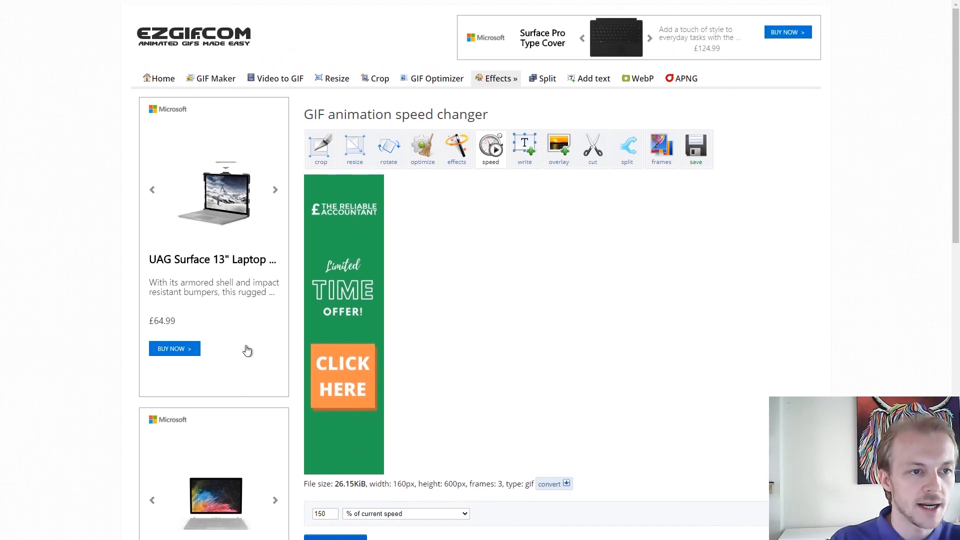
{"action": "scroll", "coordinate": [246, 350], "scroll_direction": "down", "scroll_amount": 1}
{"action": "scroll", "coordinate": [247, 350], "scroll_direction": "up", "scroll_amount": 1}
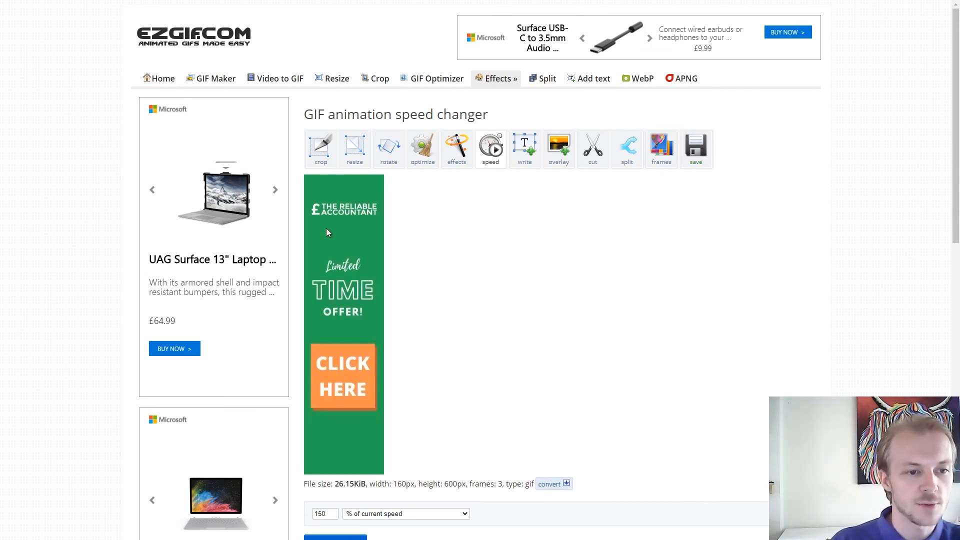
Step: Change the GIF's animation speed to 350 % of the current speed
{"action": "scroll", "coordinate": [388, 276], "scroll_direction": "down", "scroll_amount": 3}
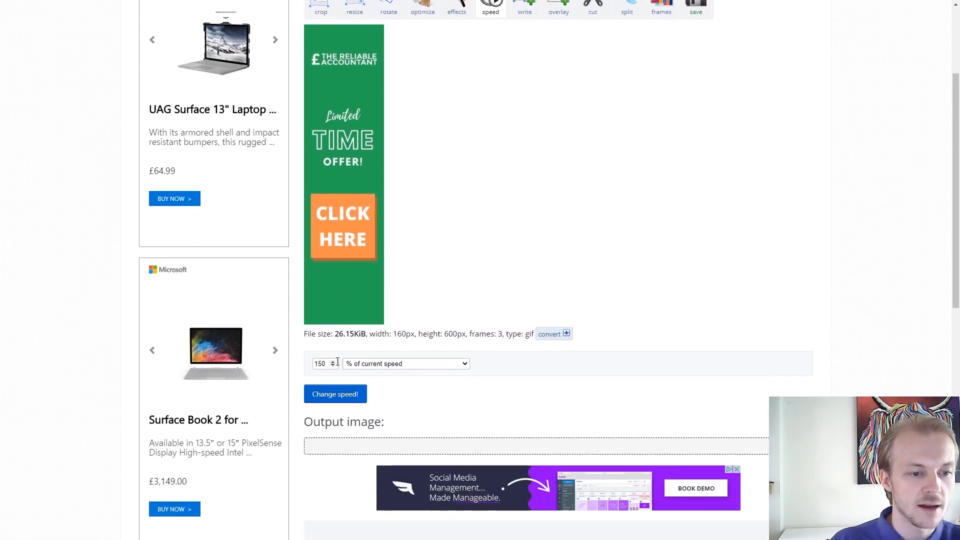
{"action": "double_click", "coordinate": [329, 364]}
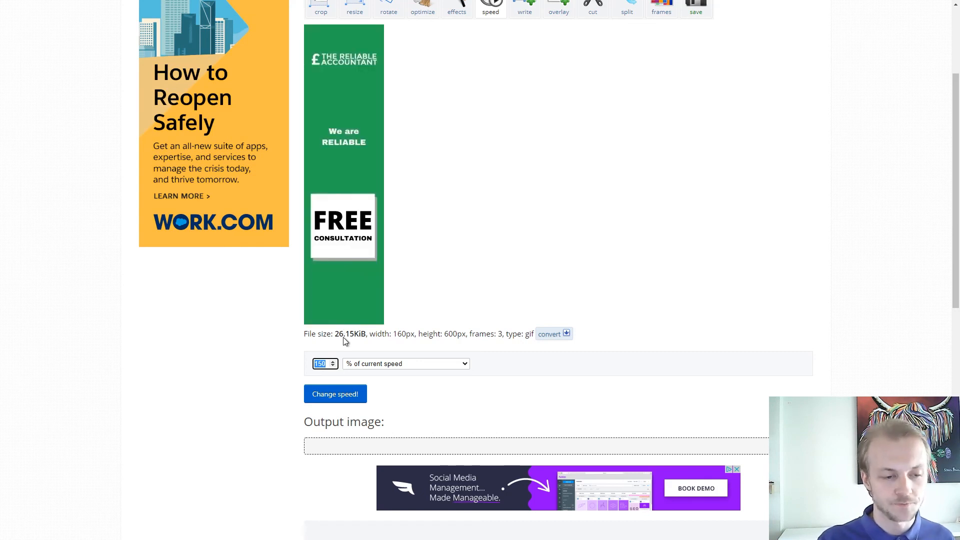
{"action": "left_click", "coordinate": [327, 364]}
{"action": "double_click", "coordinate": [327, 364]}
{"action": "type", "text": "350"}
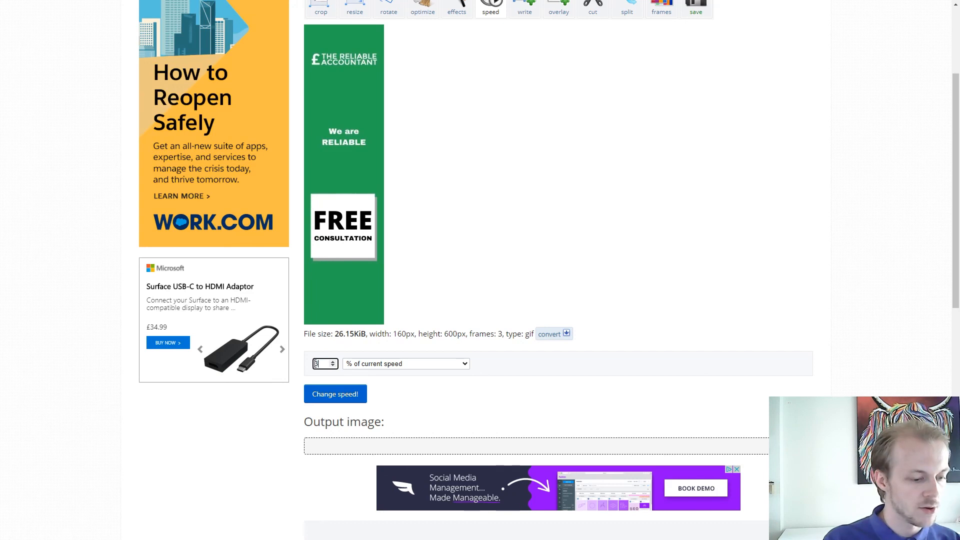
{"action": "left_click", "coordinate": [342, 394]}
Step: Check the sped-up output GIF and save it to the computer
{"action": "scroll", "coordinate": [887, 284], "scroll_direction": "down", "scroll_amount": 6}
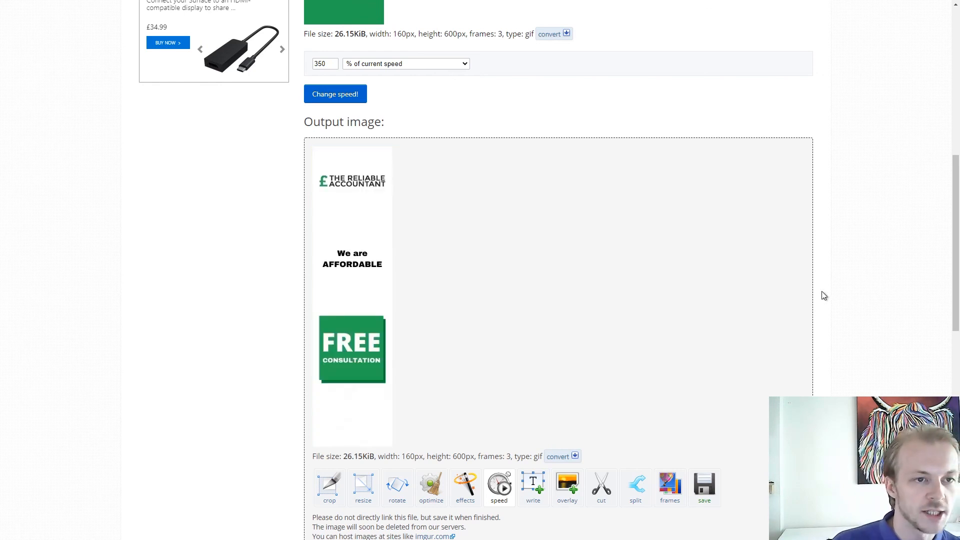
{"action": "scroll", "coordinate": [793, 285], "scroll_direction": "down", "scroll_amount": 2}
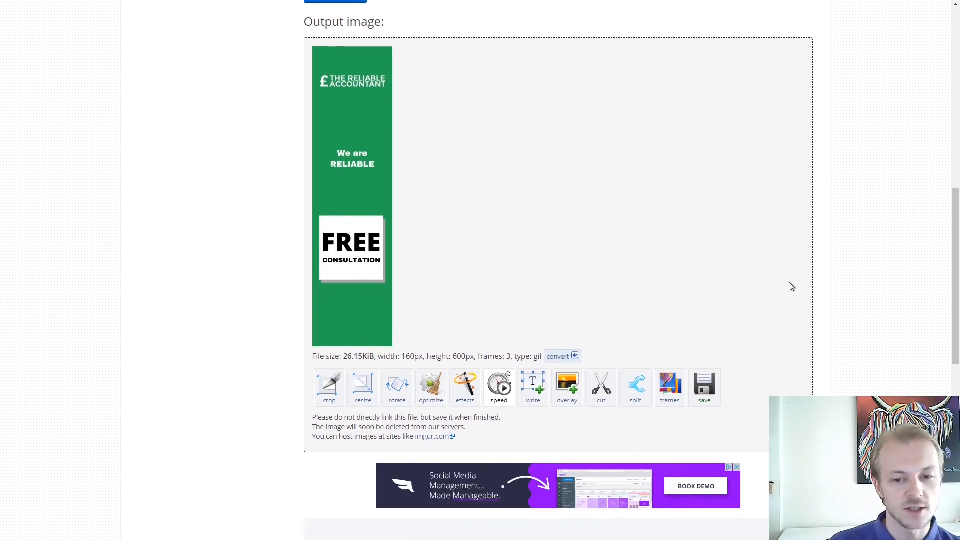
{"action": "left_click", "coordinate": [710, 390]}
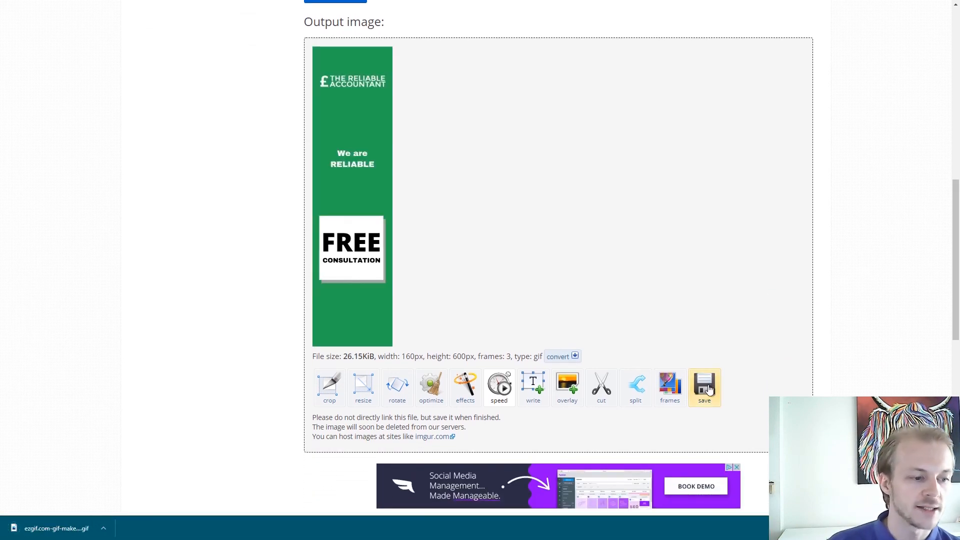
{"action": "scroll", "coordinate": [700, 387], "scroll_direction": "up", "scroll_amount": 1}
{"action": "scroll", "coordinate": [564, 264], "scroll_direction": "up", "scroll_amount": 1}
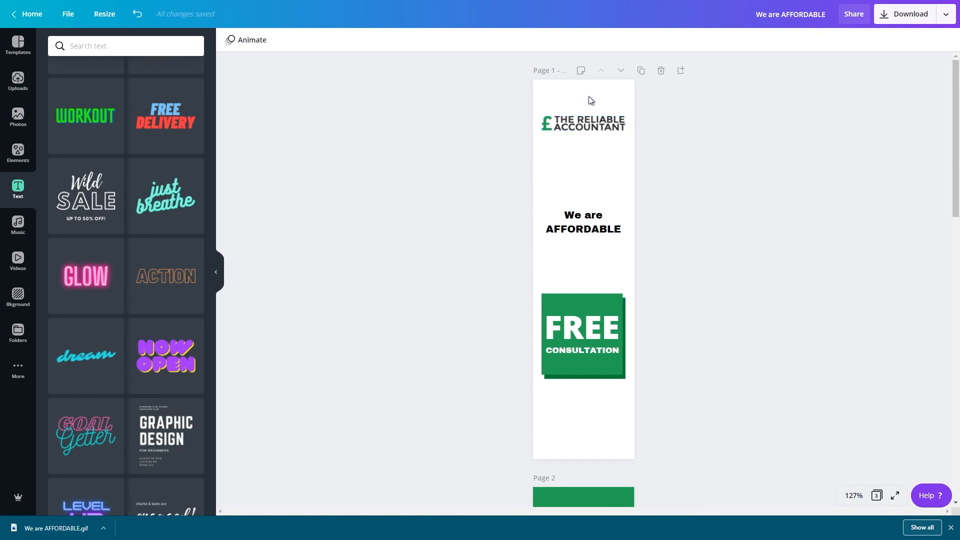
Step: In Canva, try the Tumble animation on the first page and reset the page animation to None
{"action": "left_click", "coordinate": [250, 40]}
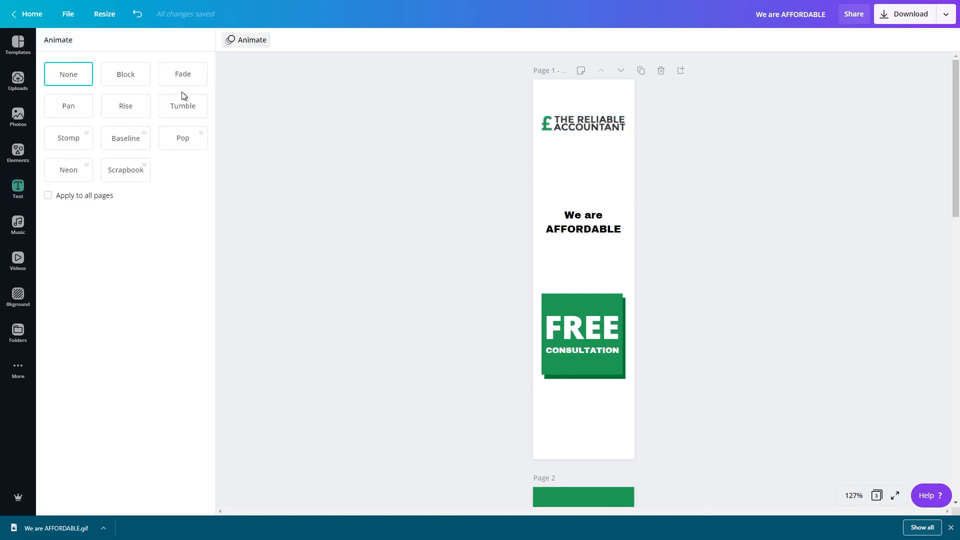
{"action": "left_click", "coordinate": [183, 106]}
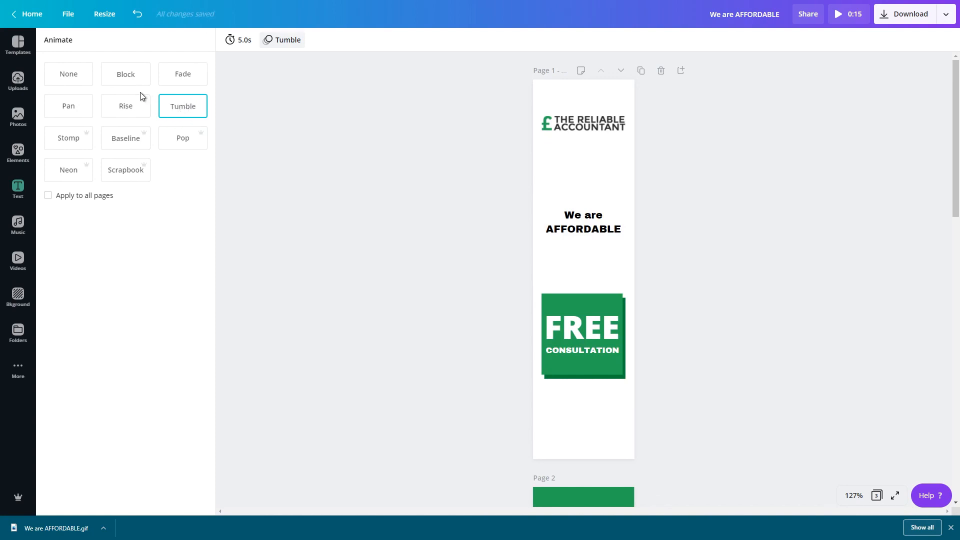
{"action": "left_click", "coordinate": [69, 77]}
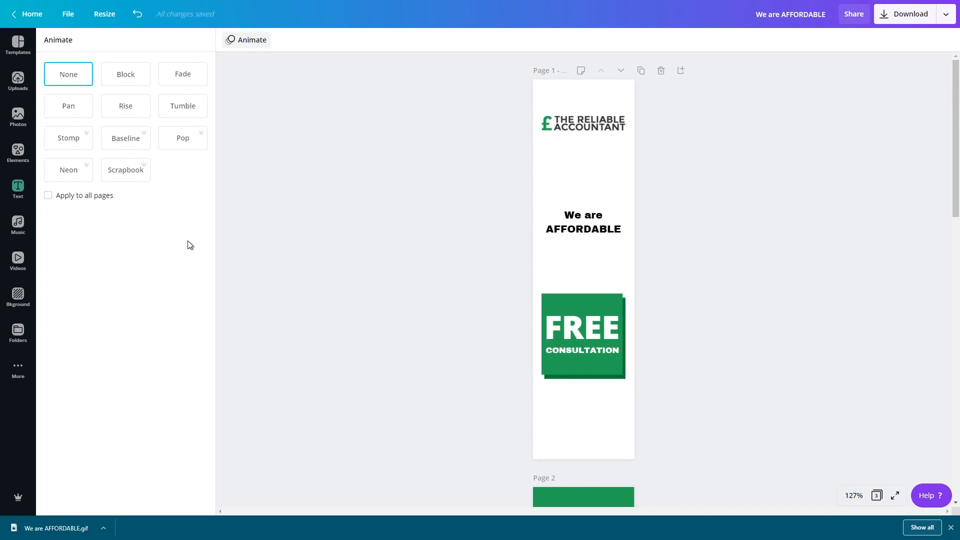
{"action": "scroll", "coordinate": [382, 220], "scroll_direction": "down", "scroll_amount": 12}
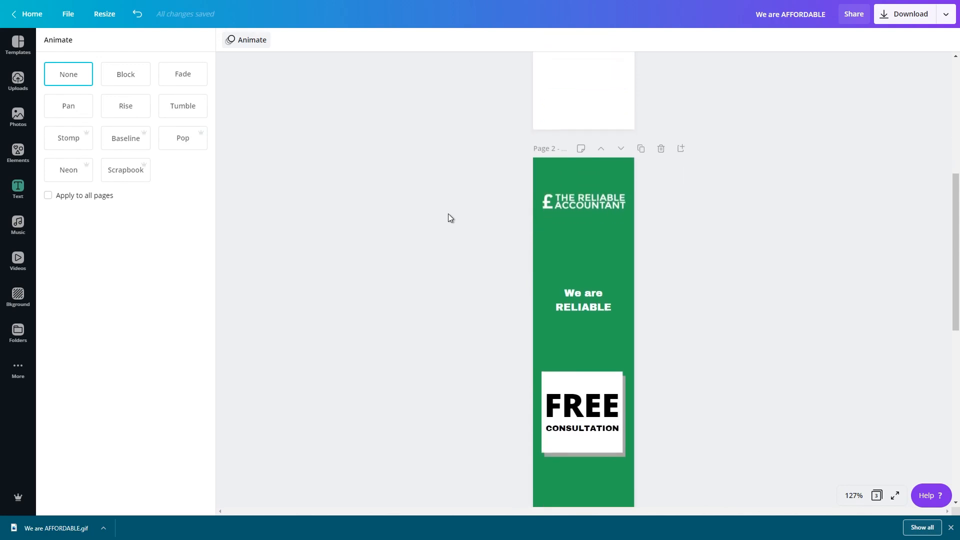
{"action": "scroll", "coordinate": [448, 216], "scroll_direction": "down", "scroll_amount": 4}
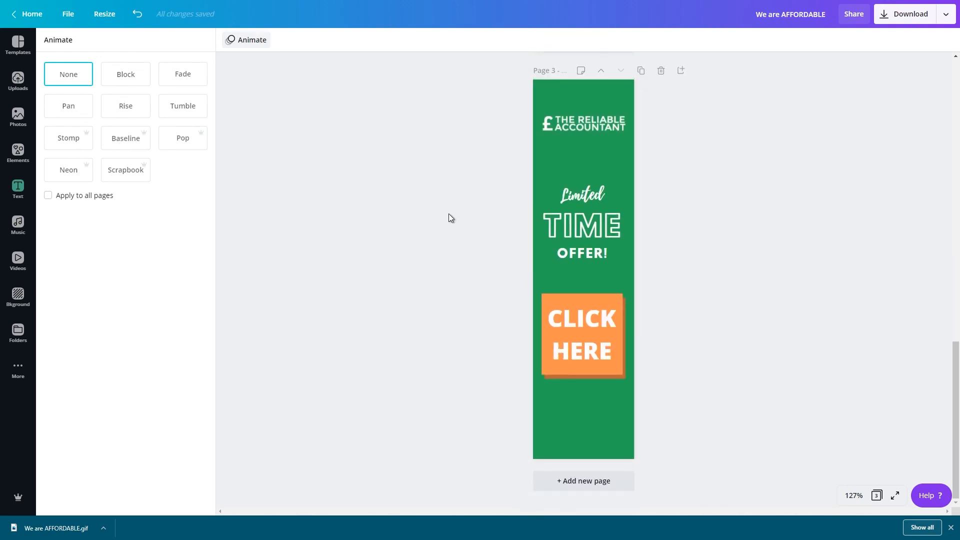
{"action": "scroll", "coordinate": [452, 218], "scroll_direction": "up", "scroll_amount": 14}
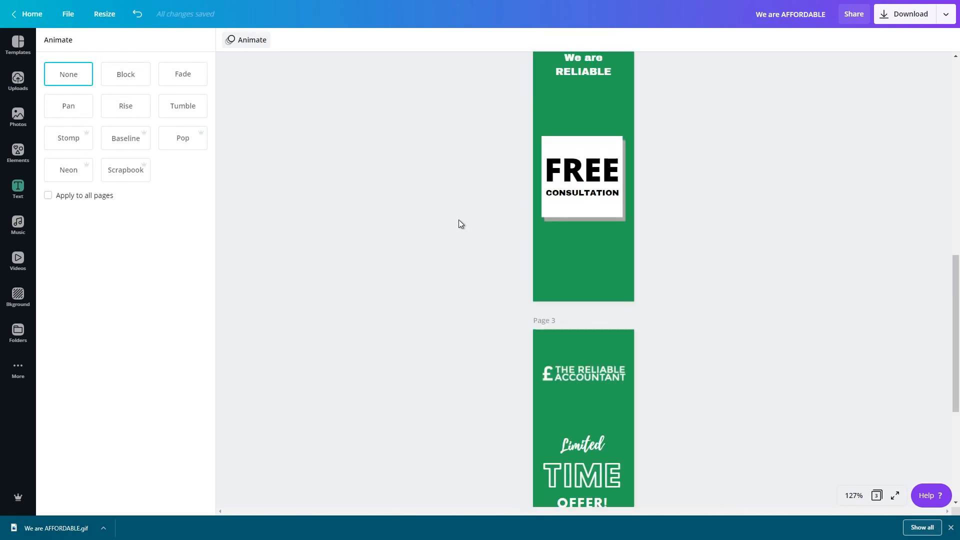
{"action": "scroll", "coordinate": [461, 222], "scroll_direction": "up", "scroll_amount": 1}
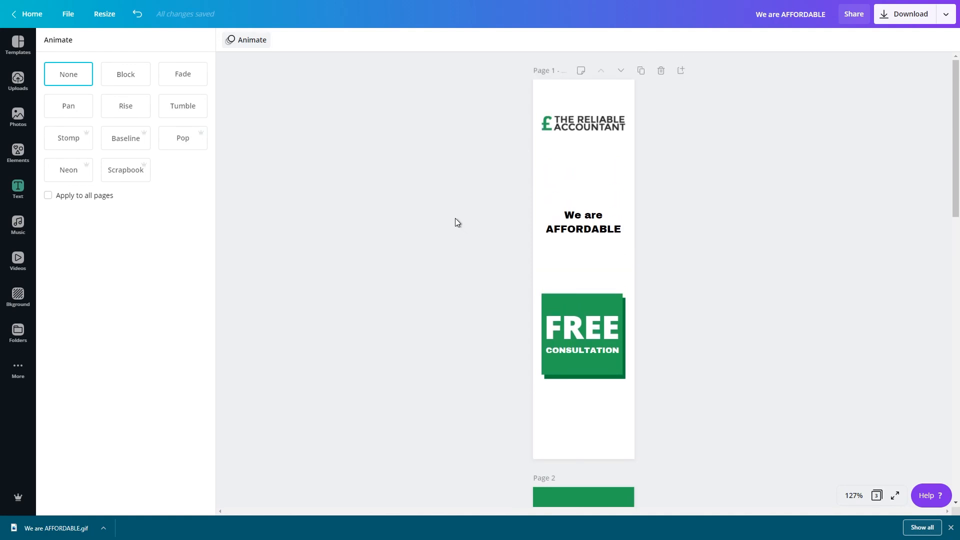